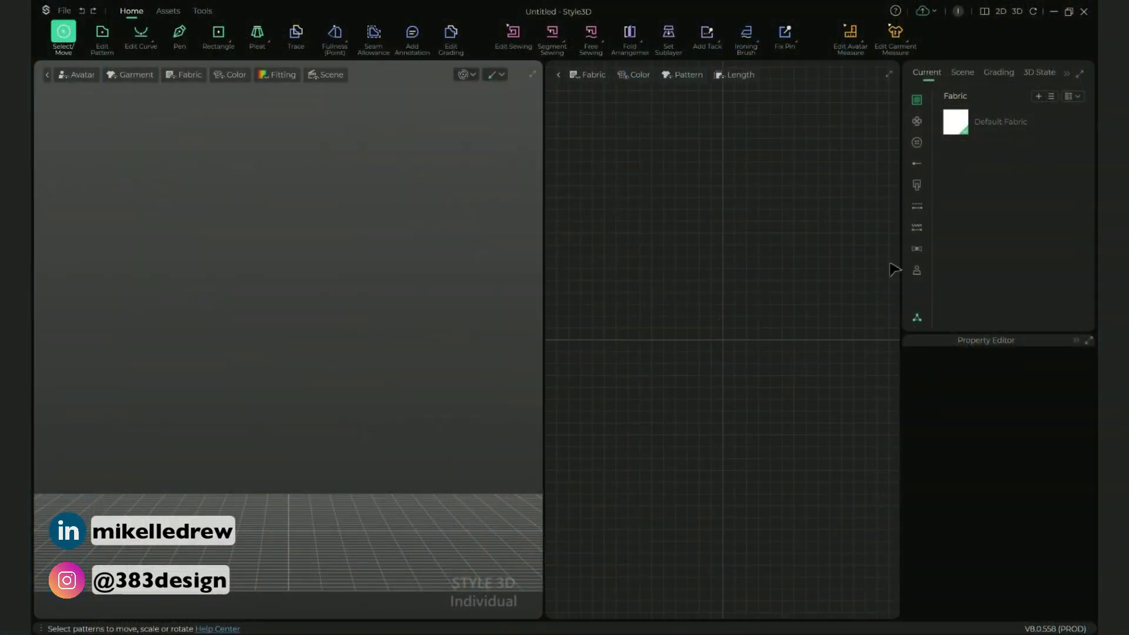
- Load the EU_Female.savt avatar from the resource library at the origin
left_click(916, 272)
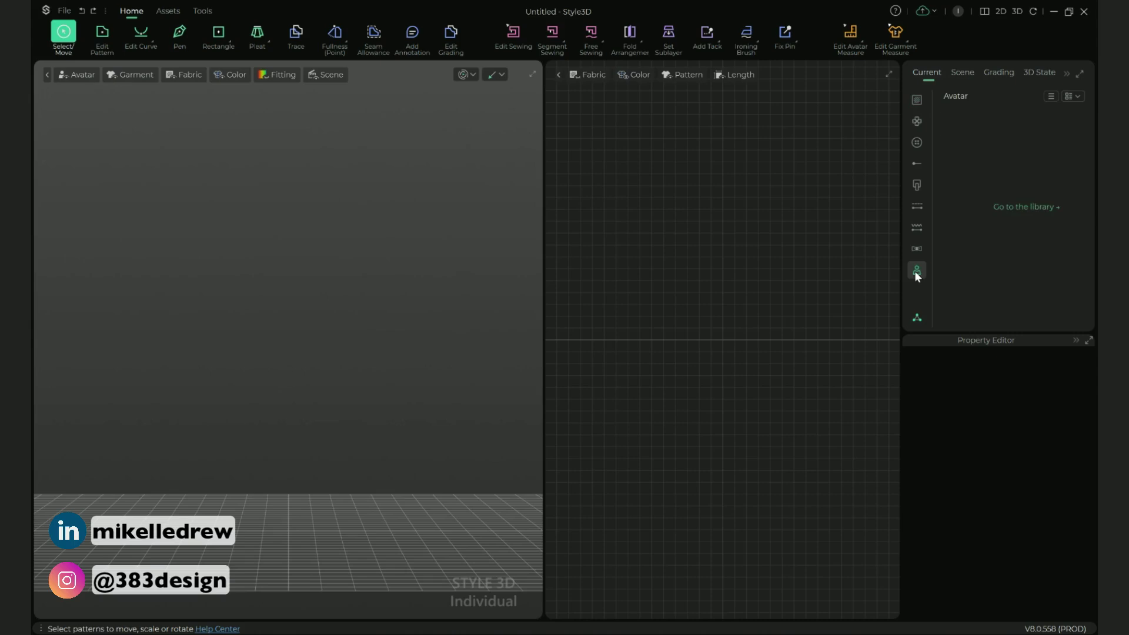
left_click(1009, 207)
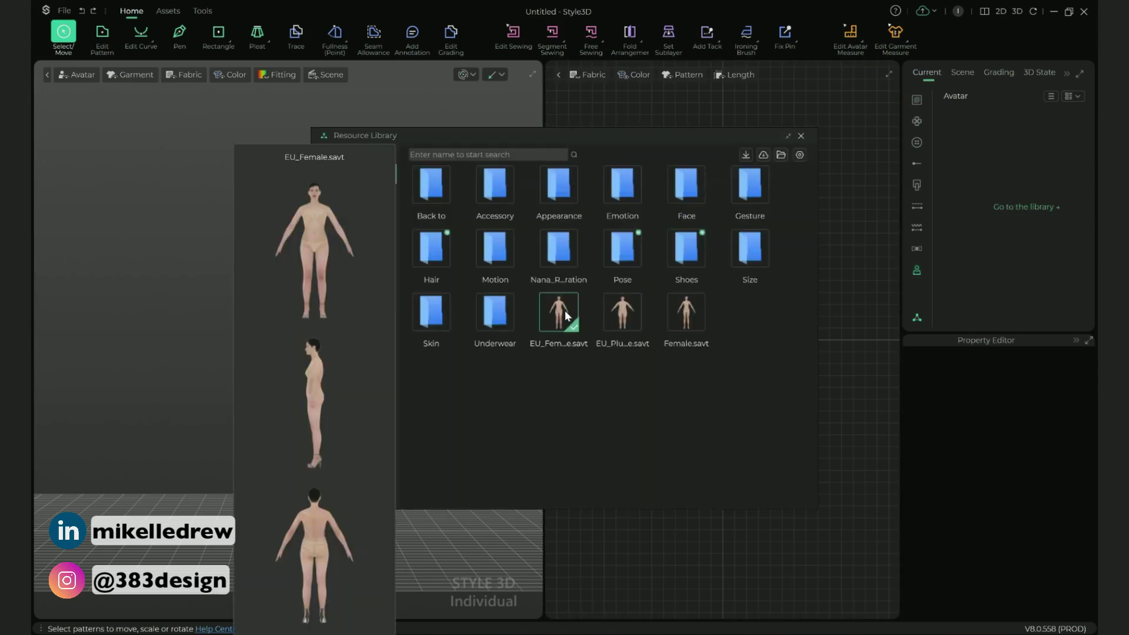
double_click(566, 314)
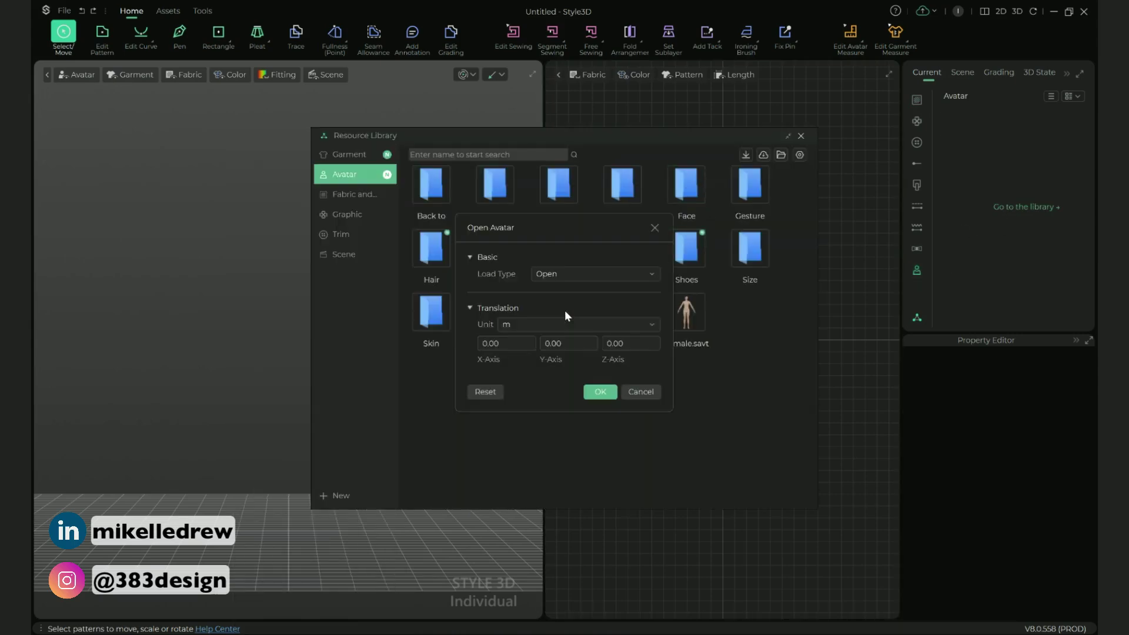
left_click(601, 392)
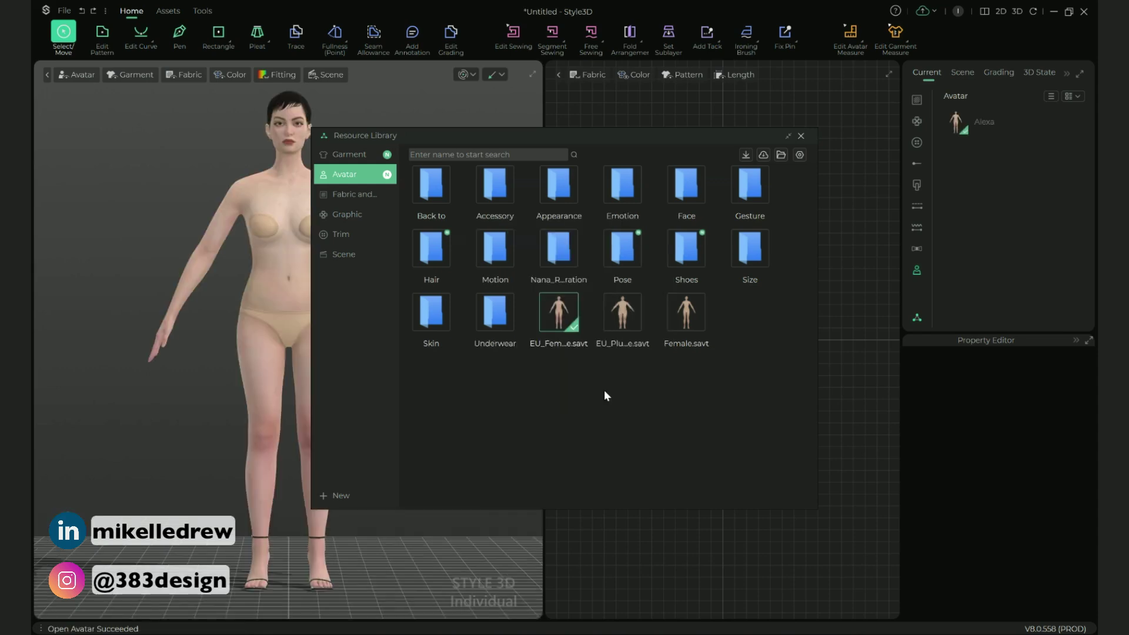
left_click(801, 136)
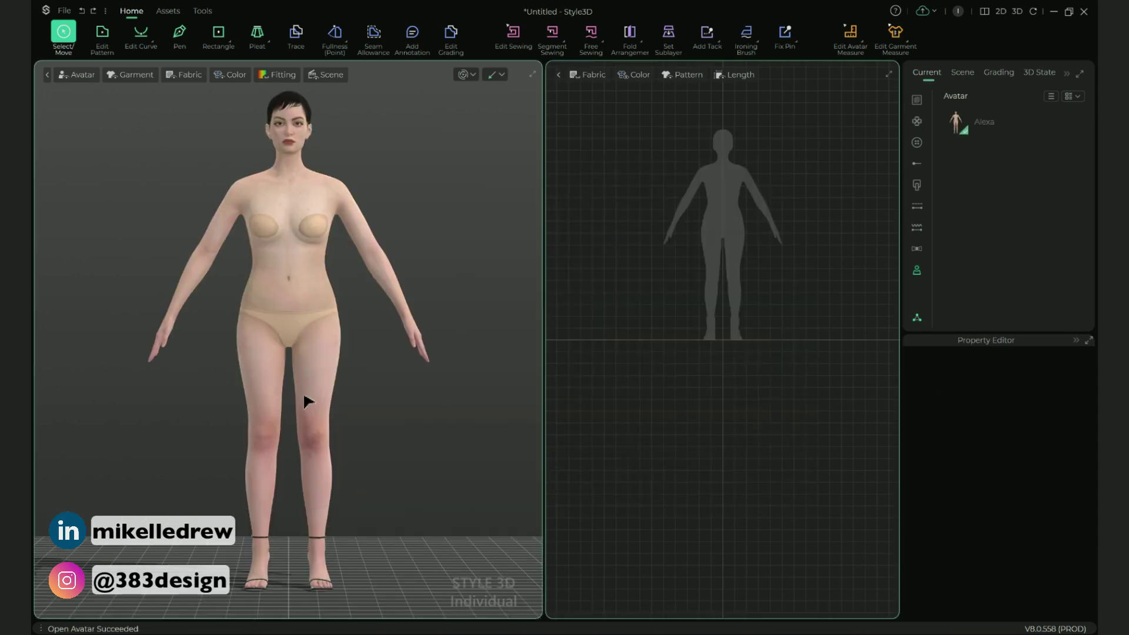
- Switch the avatar to the curly-haired Una preset with the Explosion hairstyle
left_click(325, 405)
left_click(1075, 379)
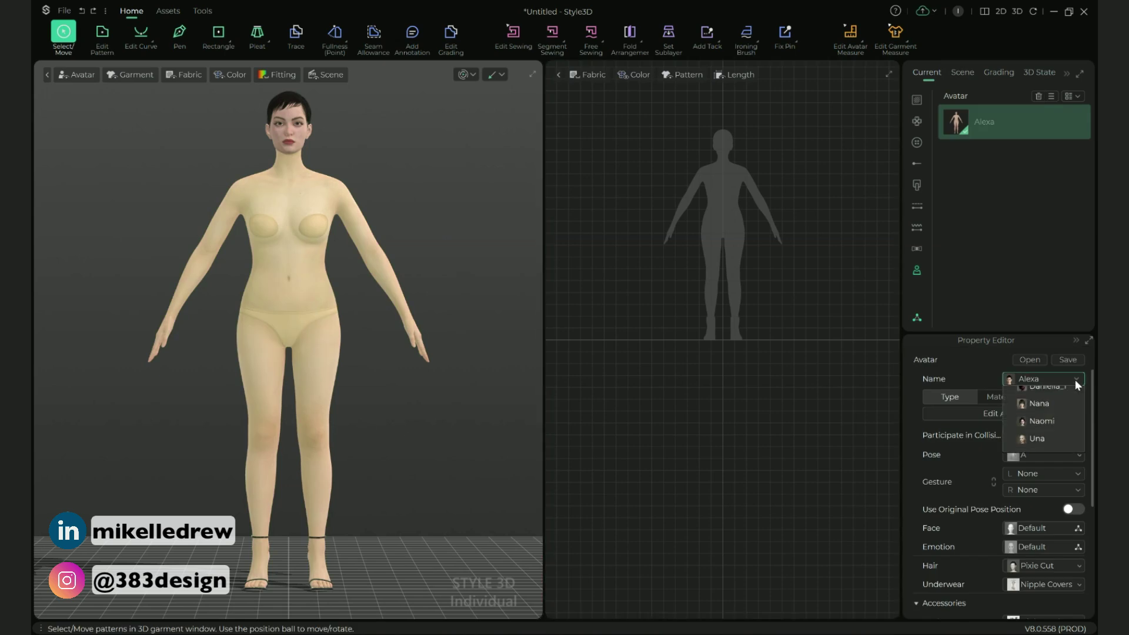
left_click(1062, 404)
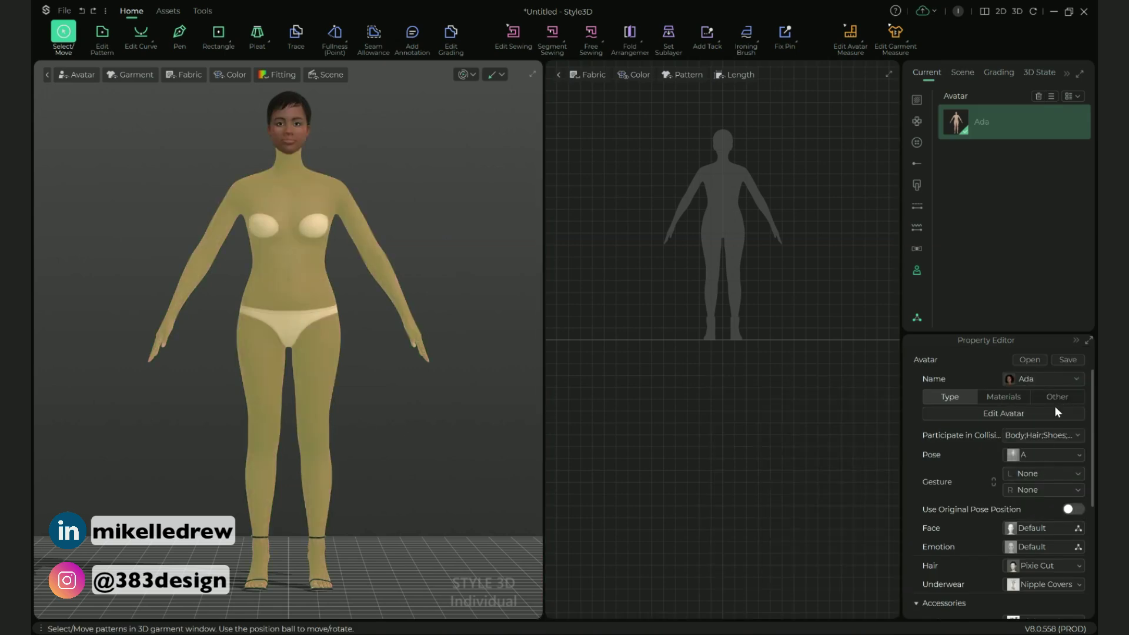
left_click(1050, 380)
left_click(1043, 505)
- Put white shoes on the avatar in the Property Editor
left_click(1057, 435)
scroll(987, 446, "down", 2)
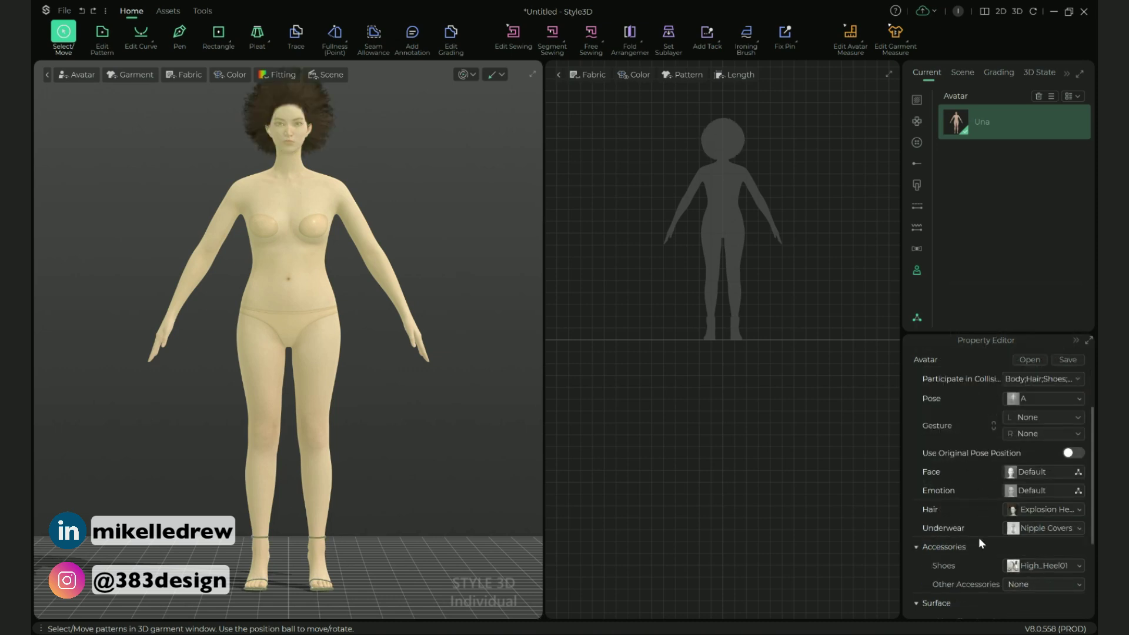
scroll(986, 564, "down", 3)
left_click(1042, 489)
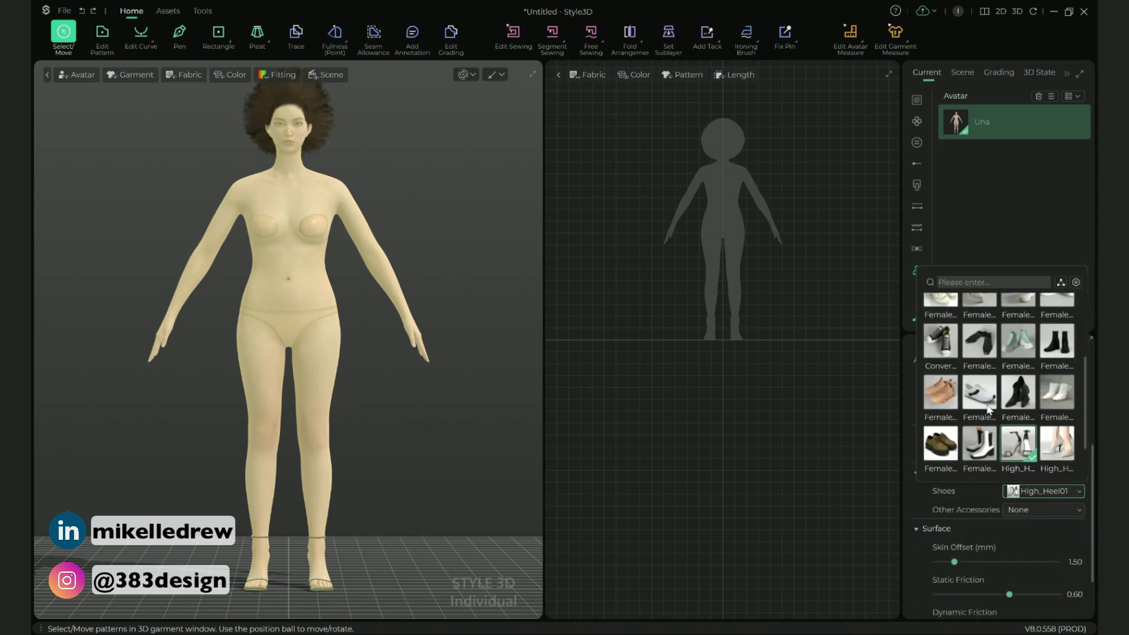
mouse_move(980, 393)
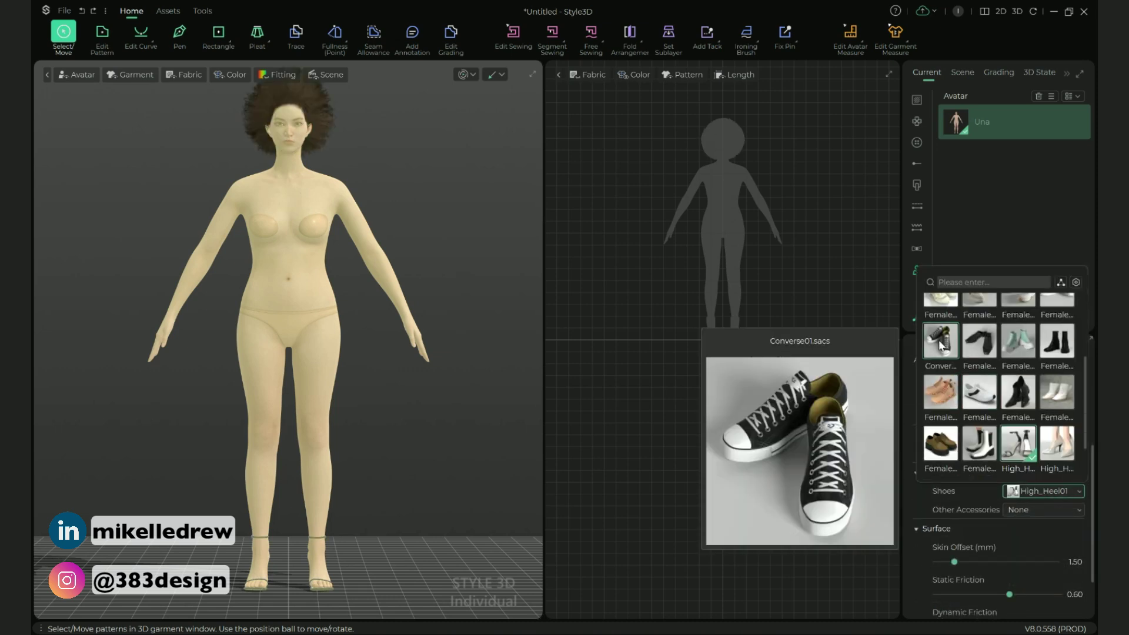
scroll(944, 353, "up", 3)
left_click(1057, 409)
left_click(1057, 397)
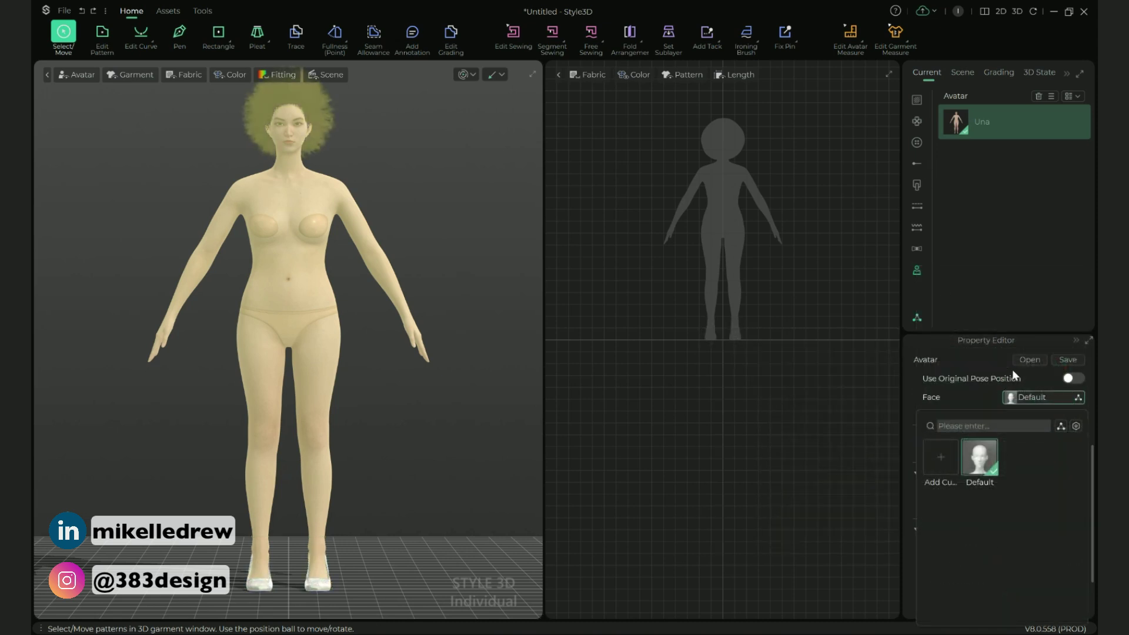
left_click(973, 390)
scroll(968, 440, "up", 3)
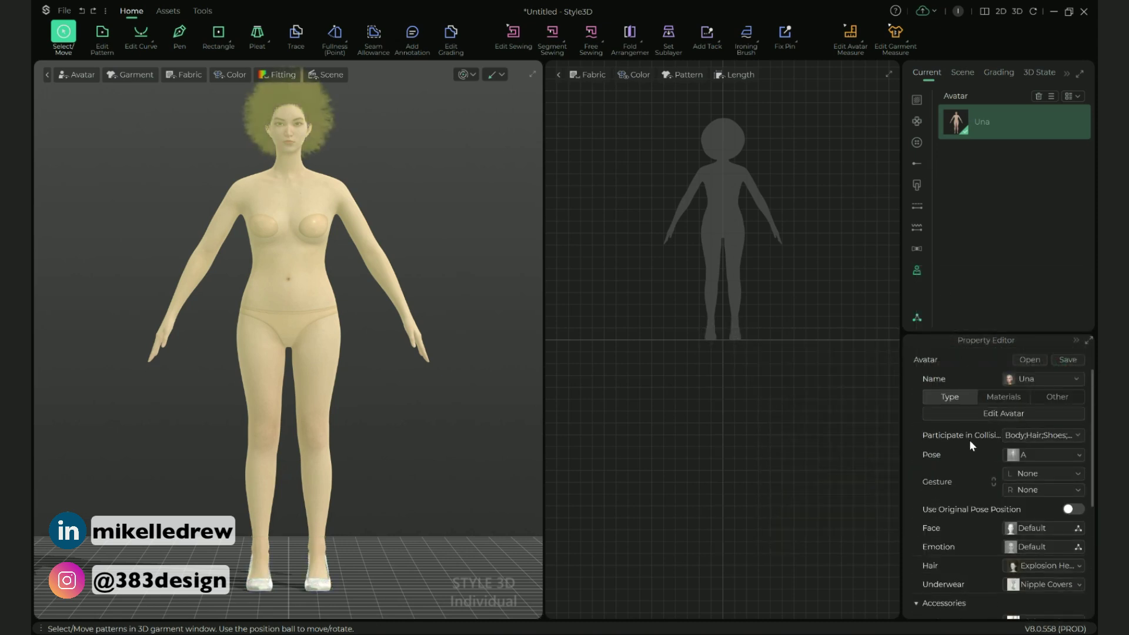
left_click(1004, 413)
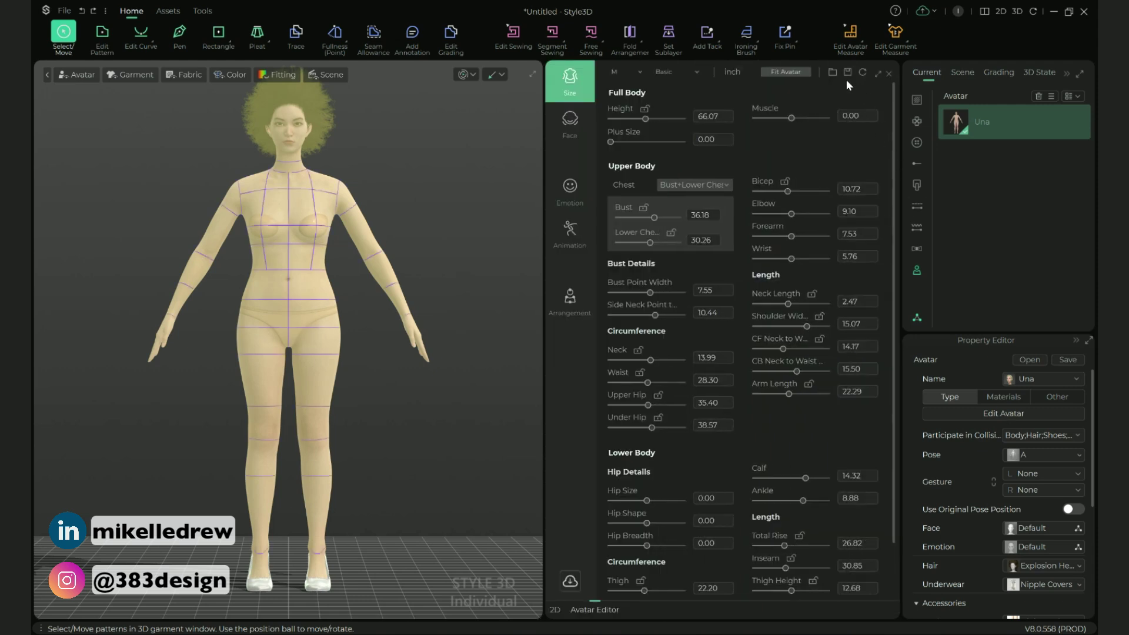
- Load the dated .savtsz size file from Desktop\Style3D and overwrite the avatar's measurements
left_click(833, 72)
left_click(83, 163)
scroll(189, 227, "down", 1)
double_click(190, 236)
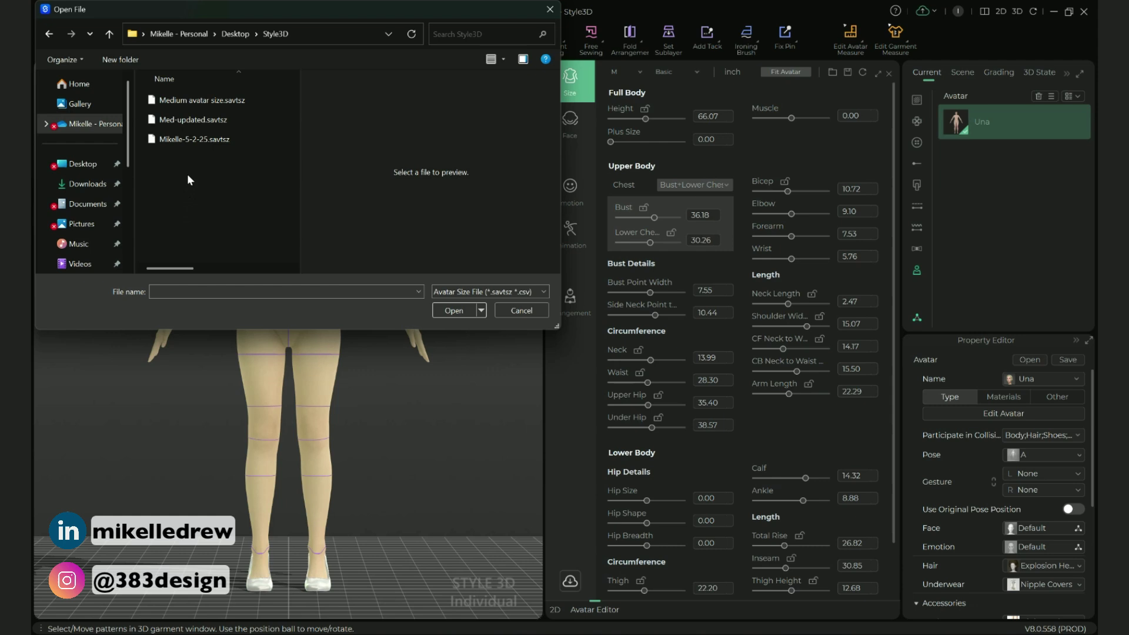
left_click(190, 139)
left_click(451, 311)
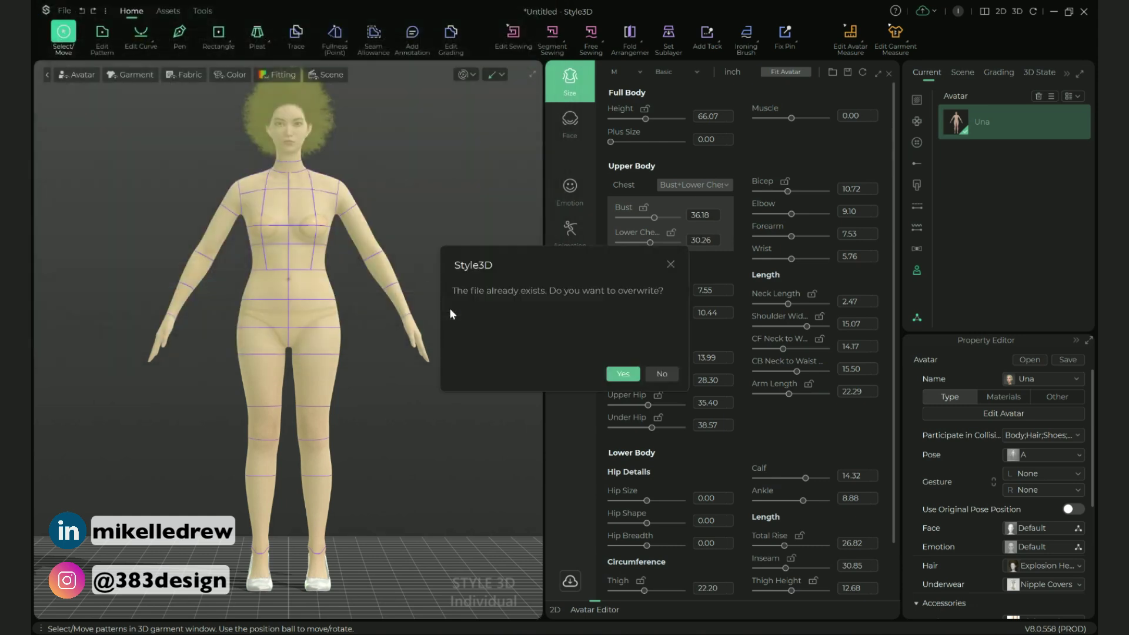
left_click(619, 374)
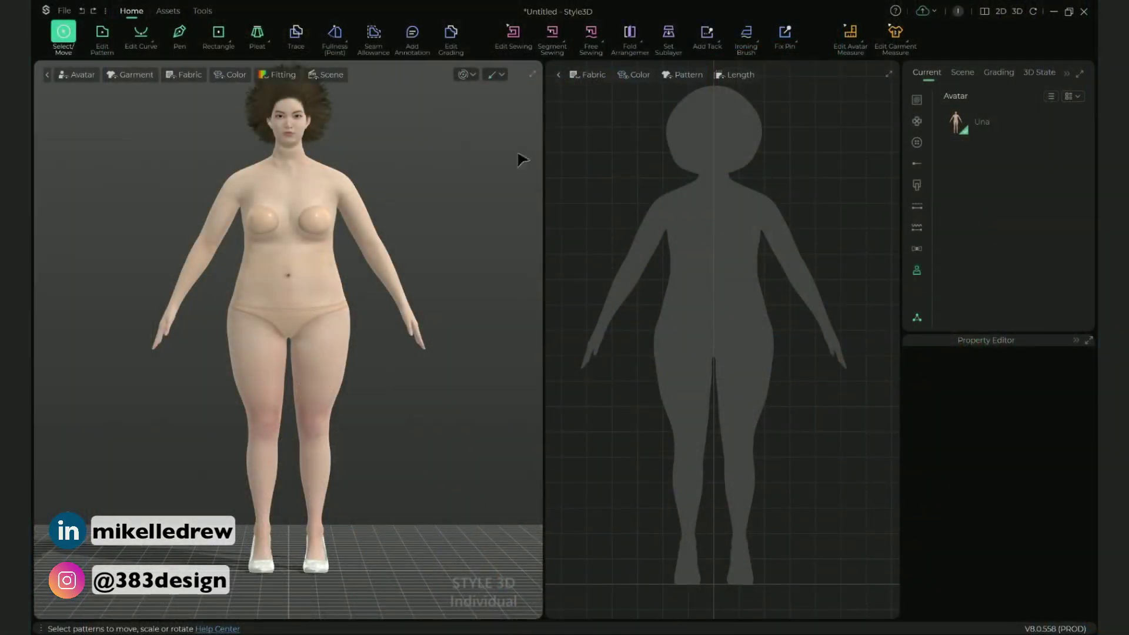
- Draw a rectangular pattern piece from the avatar's neck to waist
left_click(218, 34)
left_click(224, 39)
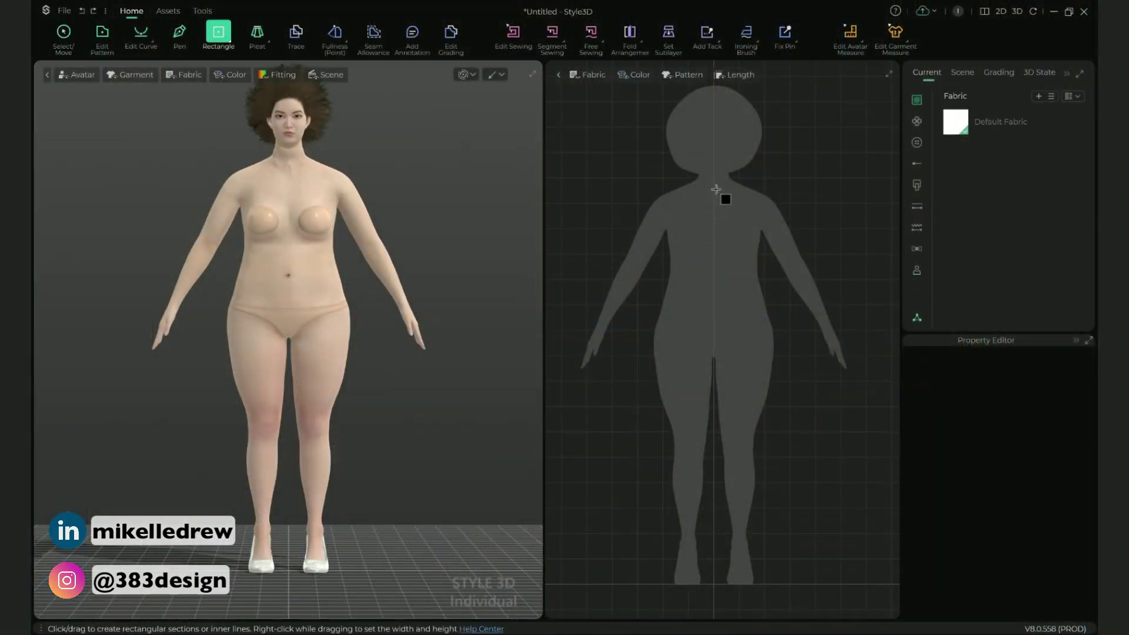
left_click_drag(714, 182, 771, 296)
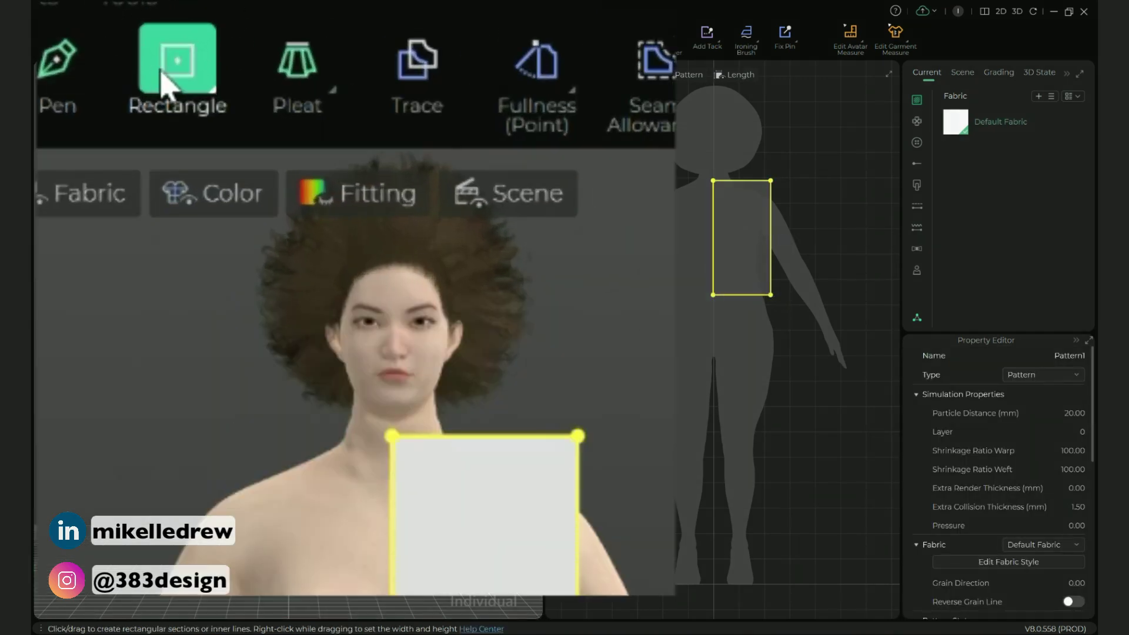
- Add a point on the rectangle's top edge
left_click(161, 72)
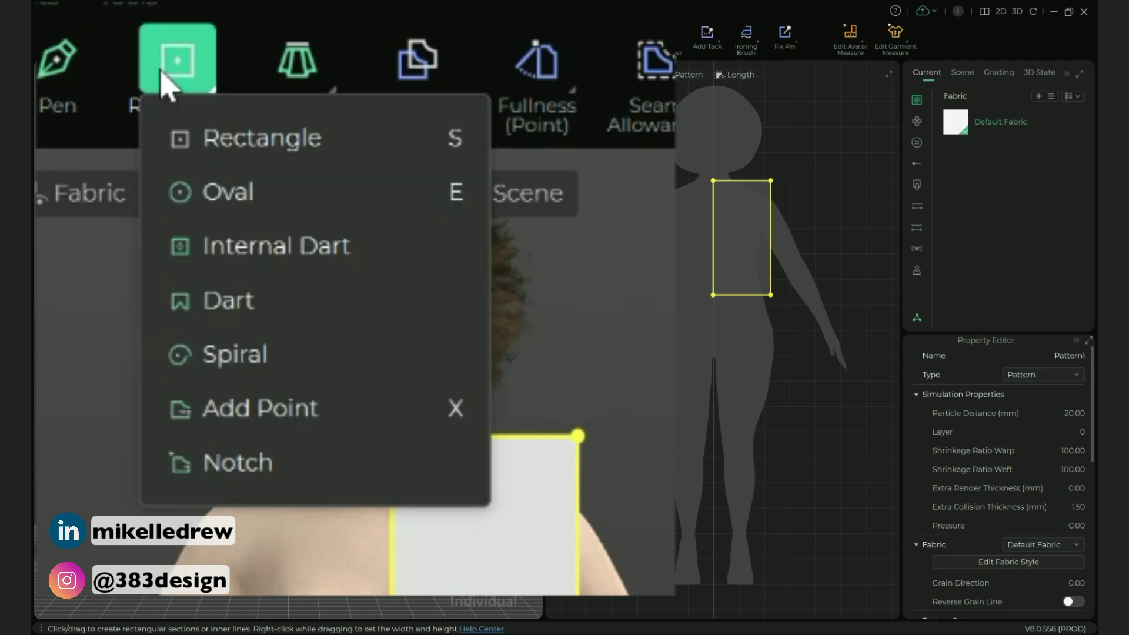
left_click(257, 400)
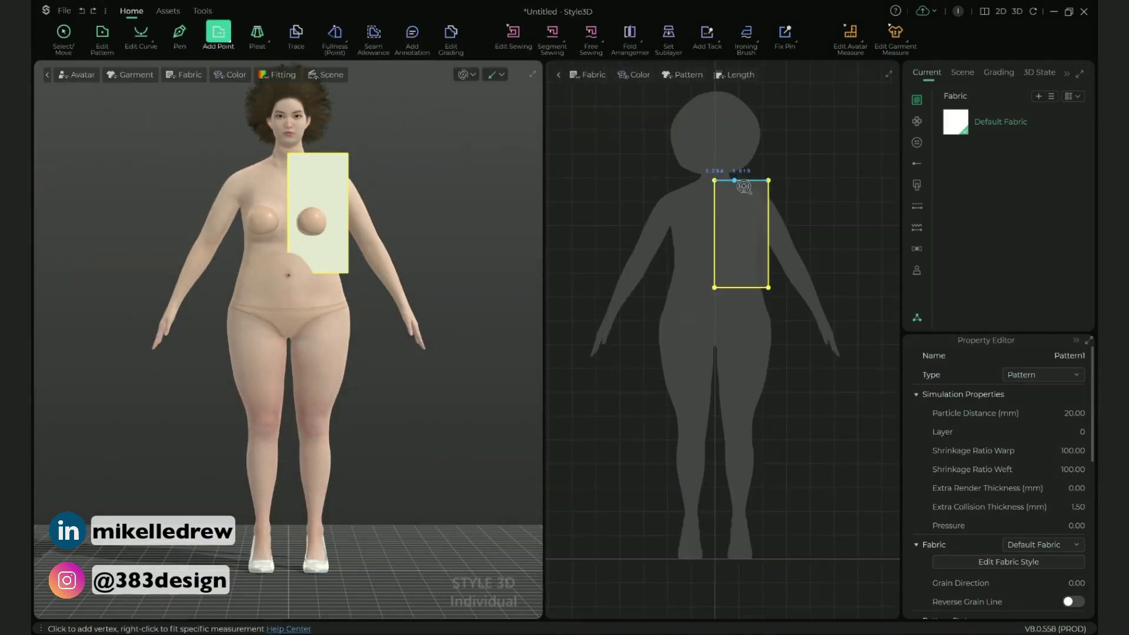
scroll(743, 187, "up", 2)
left_click(743, 184)
scroll(731, 262, "up", 3)
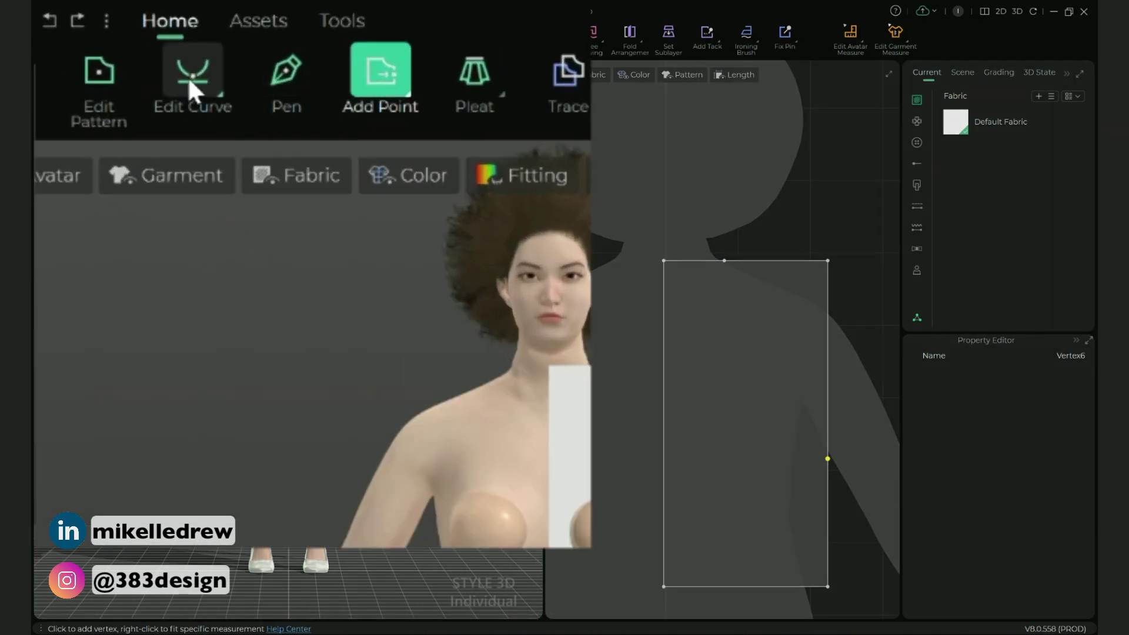
left_click(99, 79)
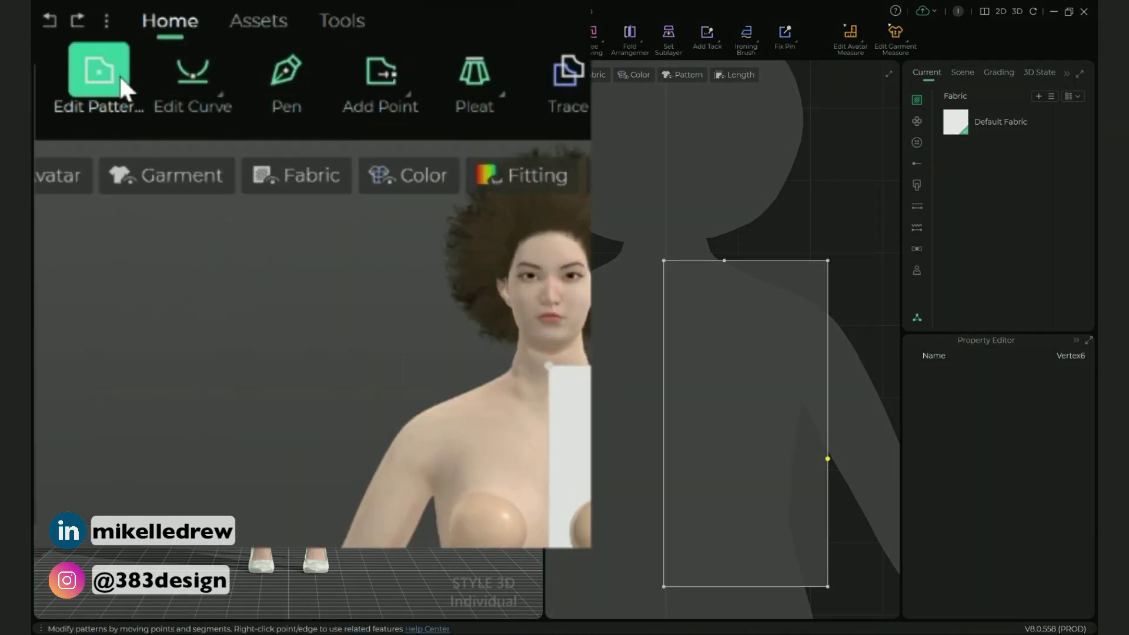
- Shape the half bodice with a lowered neckline, sloped shoulder and curved armhole
left_click_drag(664, 261, 670, 326)
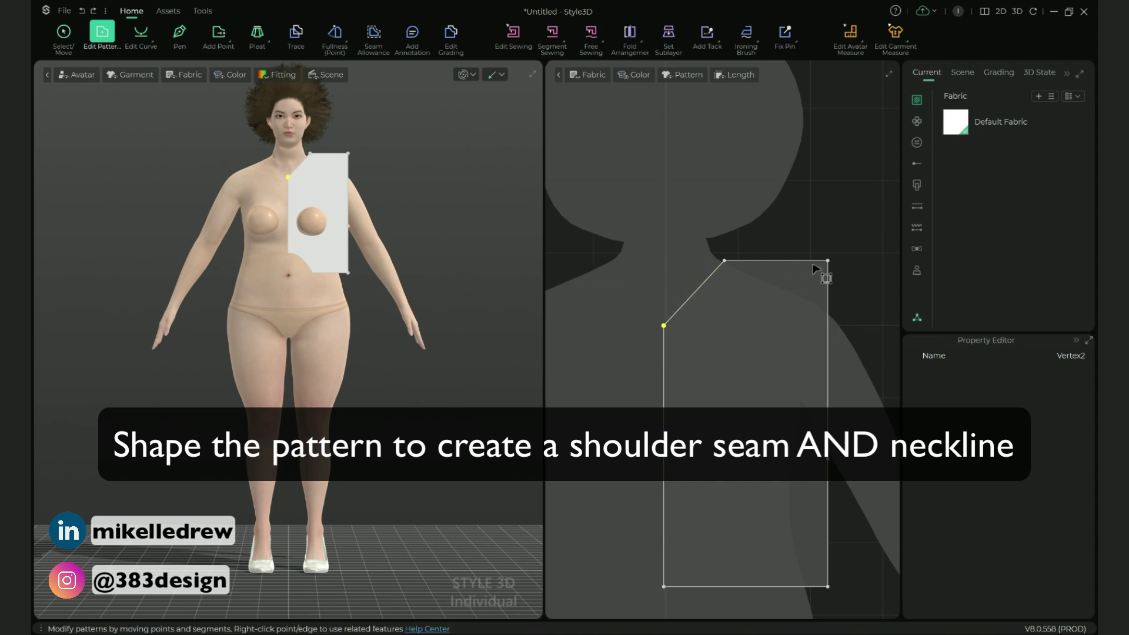
left_click_drag(828, 261, 811, 299)
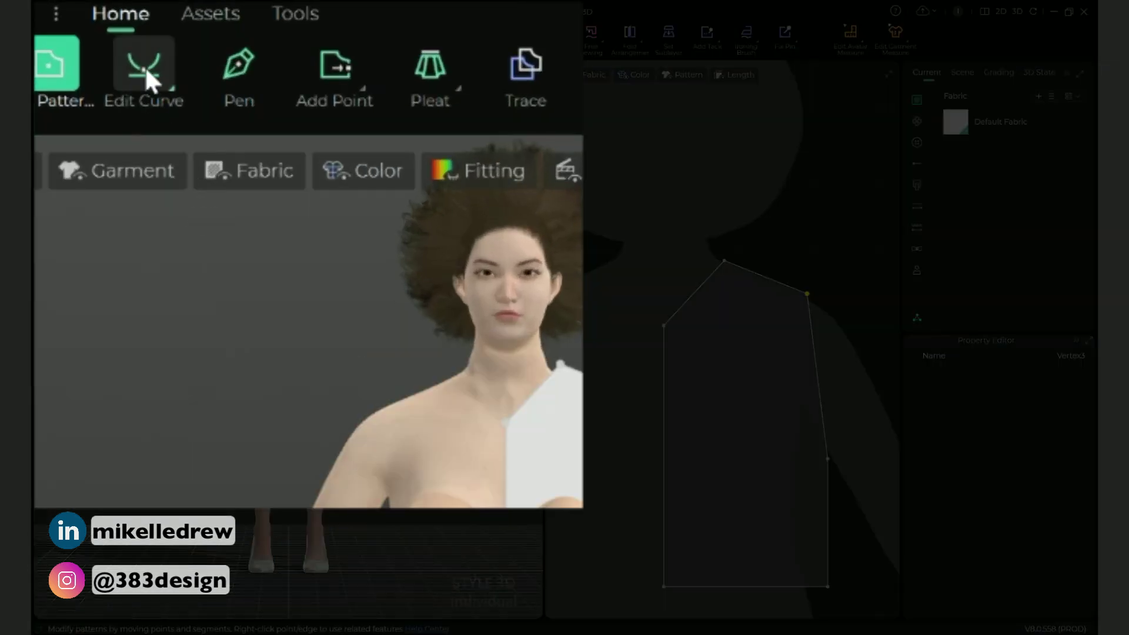
left_click(147, 80)
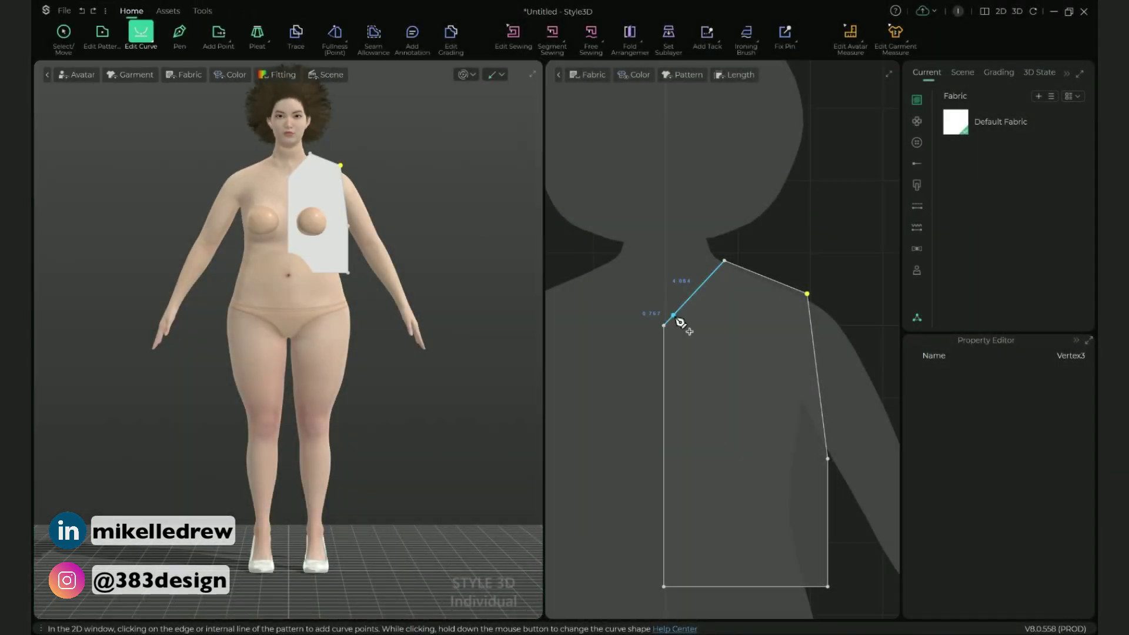
left_click_drag(678, 320, 683, 324)
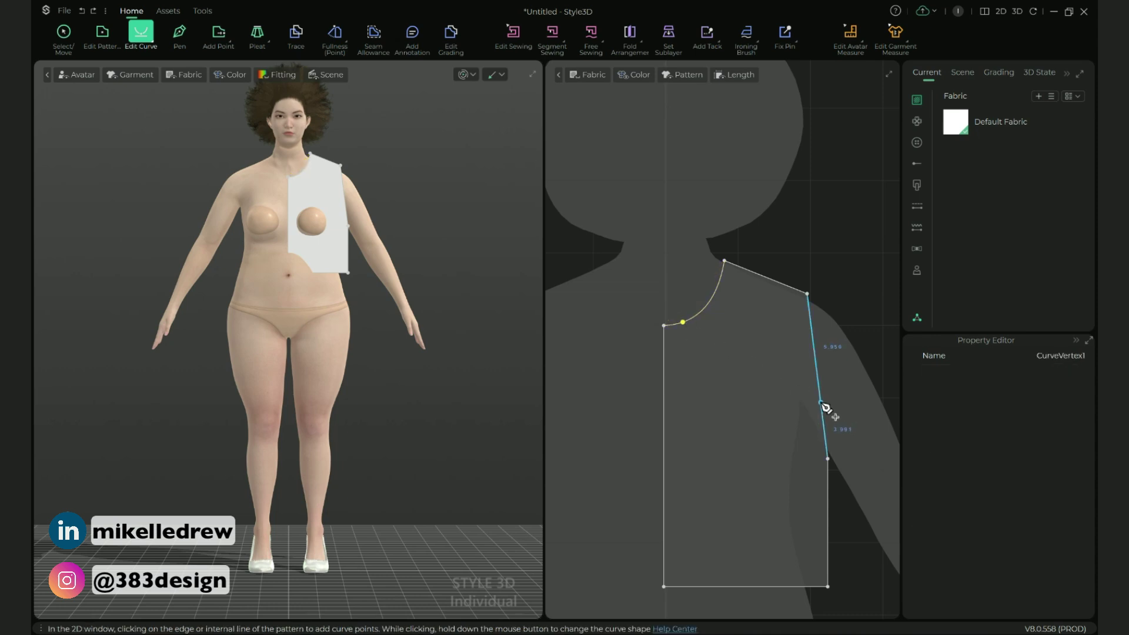
left_click_drag(822, 394, 800, 397)
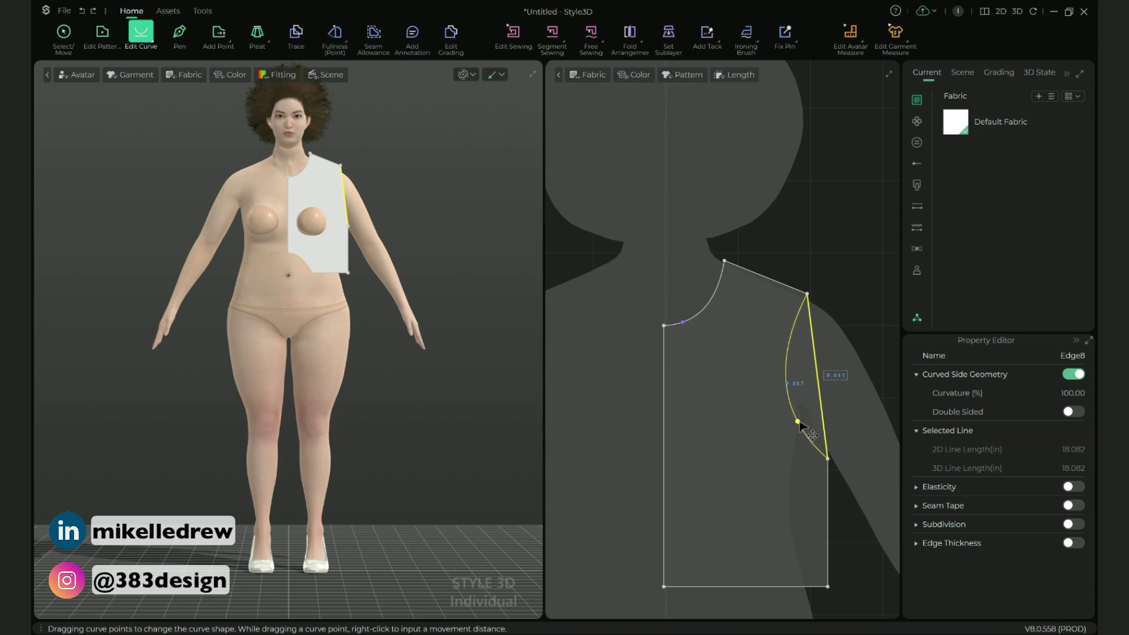
left_click_drag(806, 434, 815, 432)
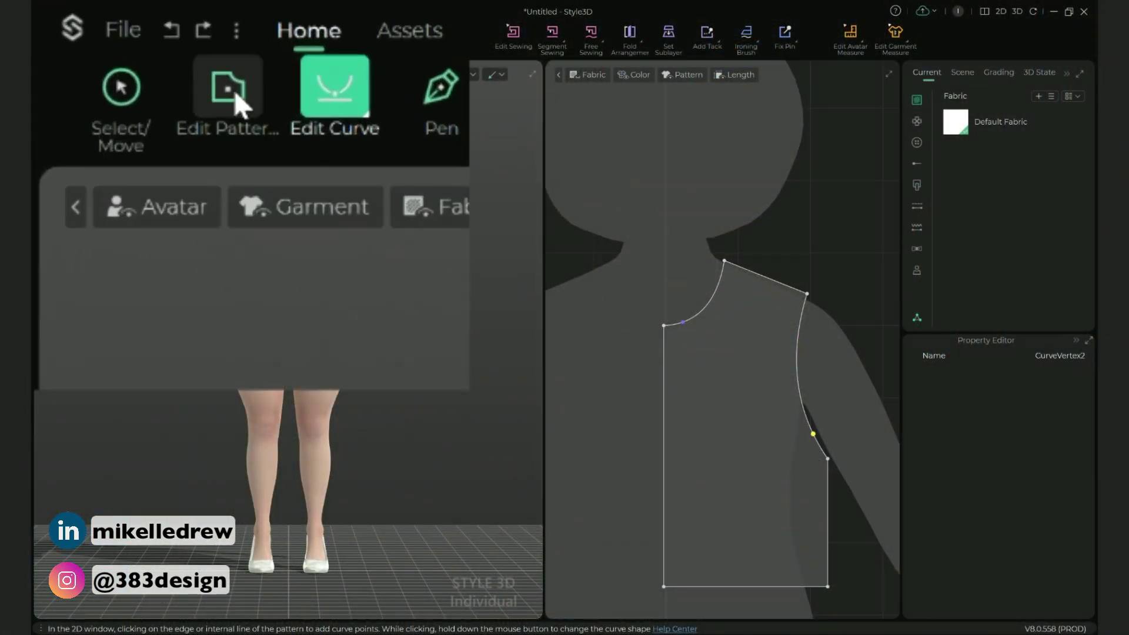
- Mirror the half bodice along its straight centre edge into a full front
left_click(234, 90)
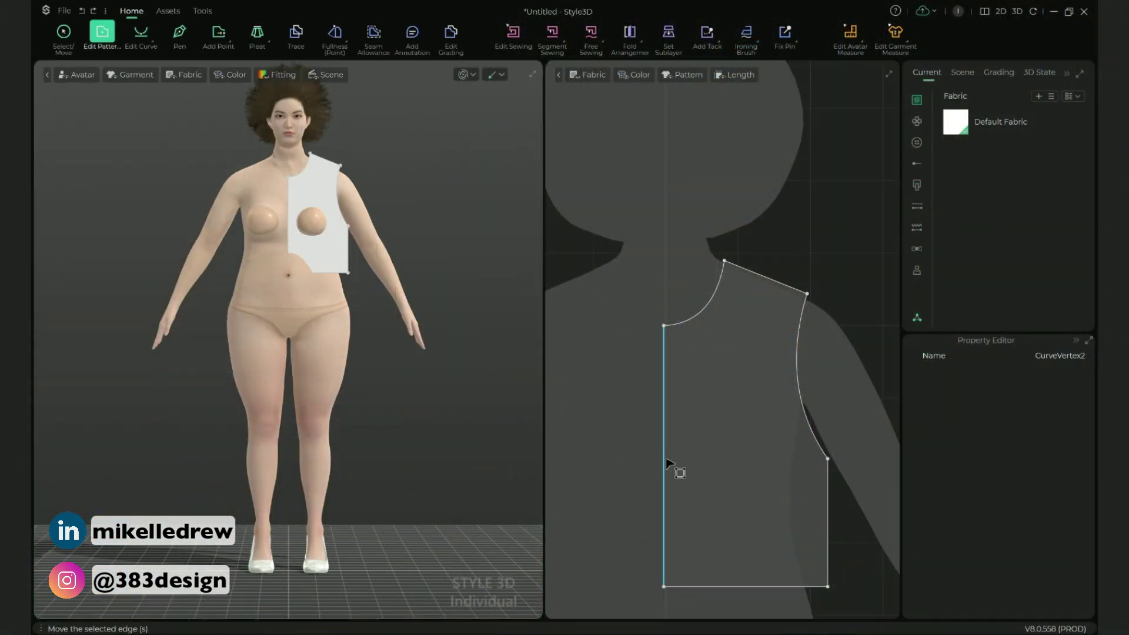
scroll(667, 464, "down", 4)
left_click(666, 464)
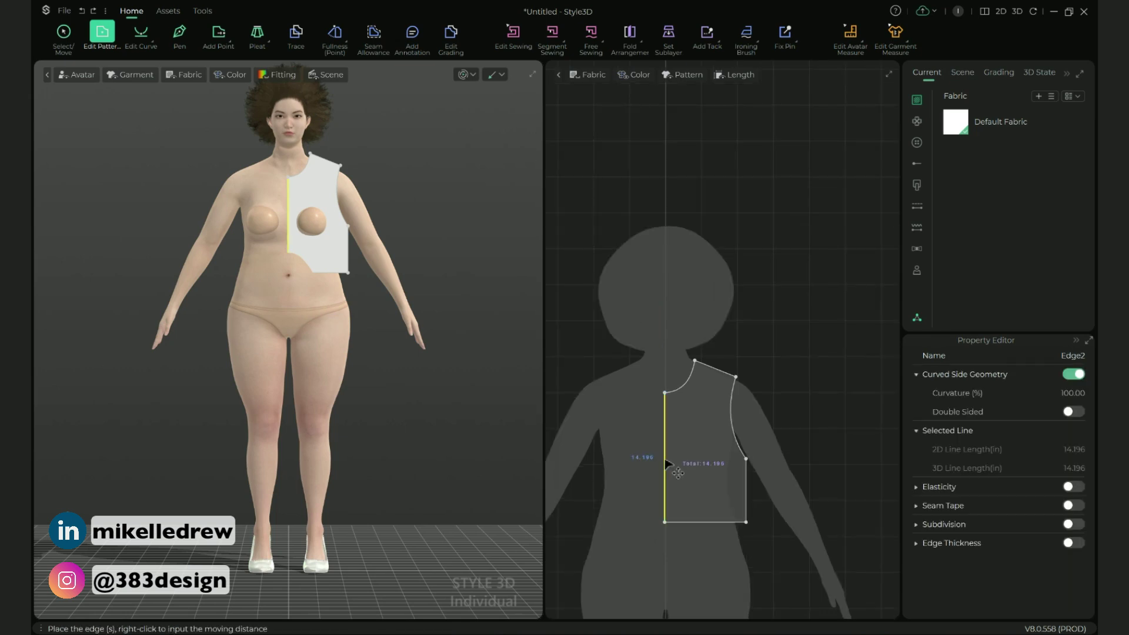
right_click(666, 464)
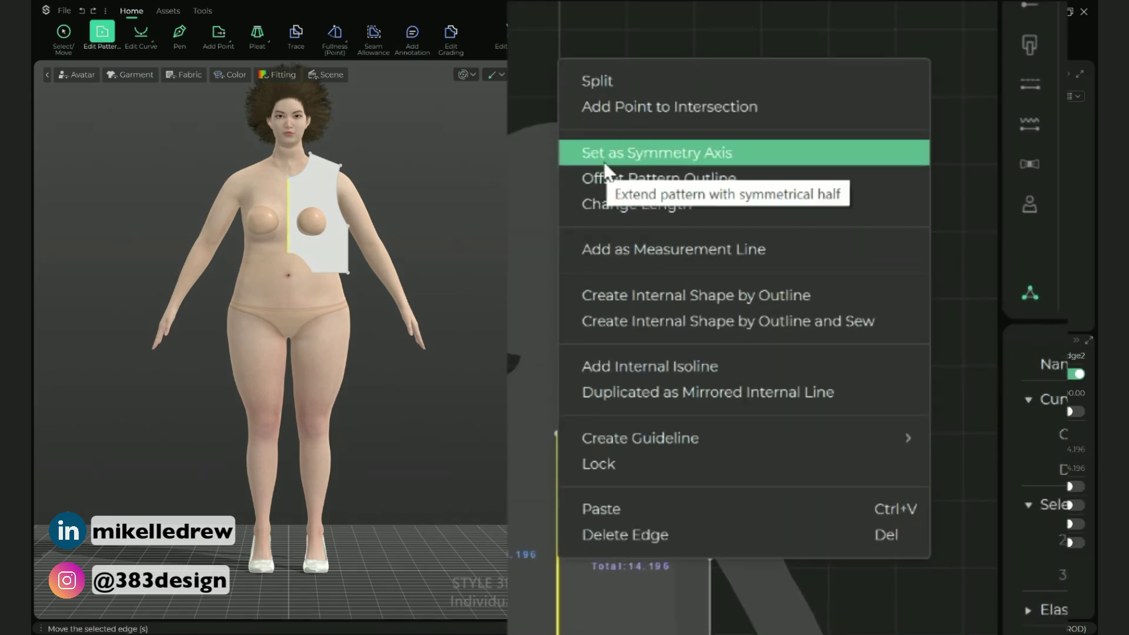
left_click(605, 163)
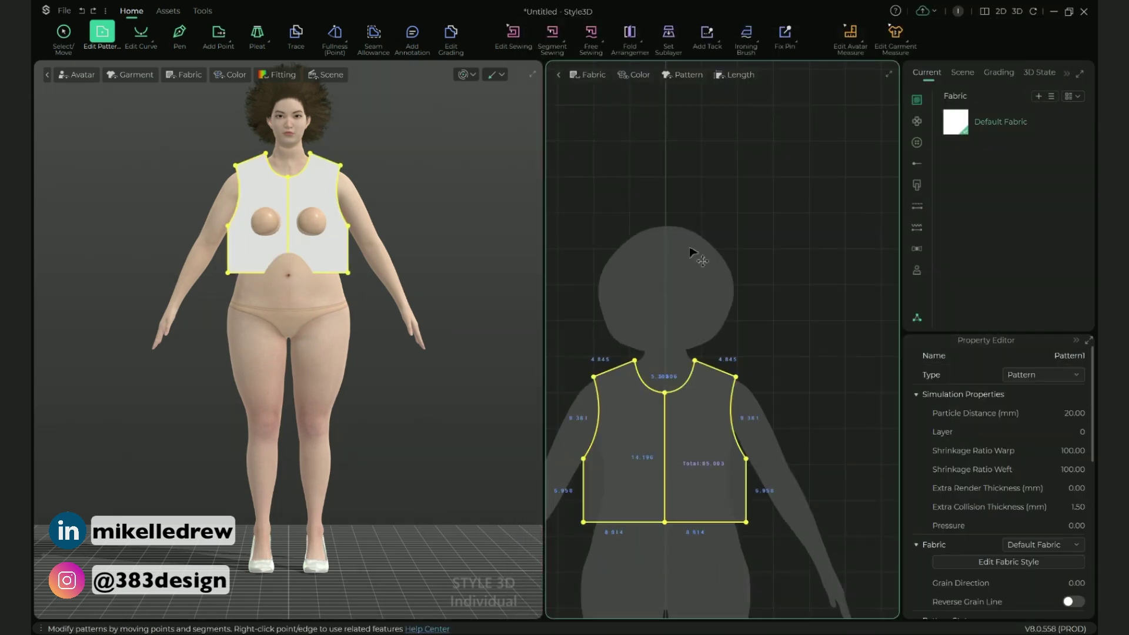
scroll(791, 372, "down", 3)
right_click_drag(847, 346, 768, 282)
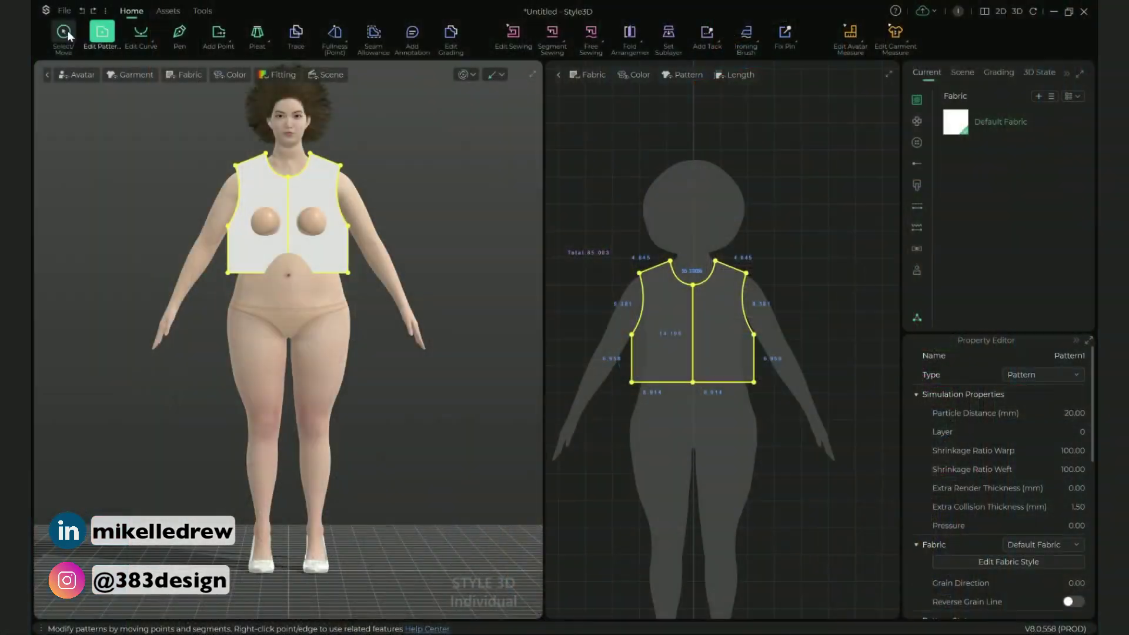
left_click(64, 33)
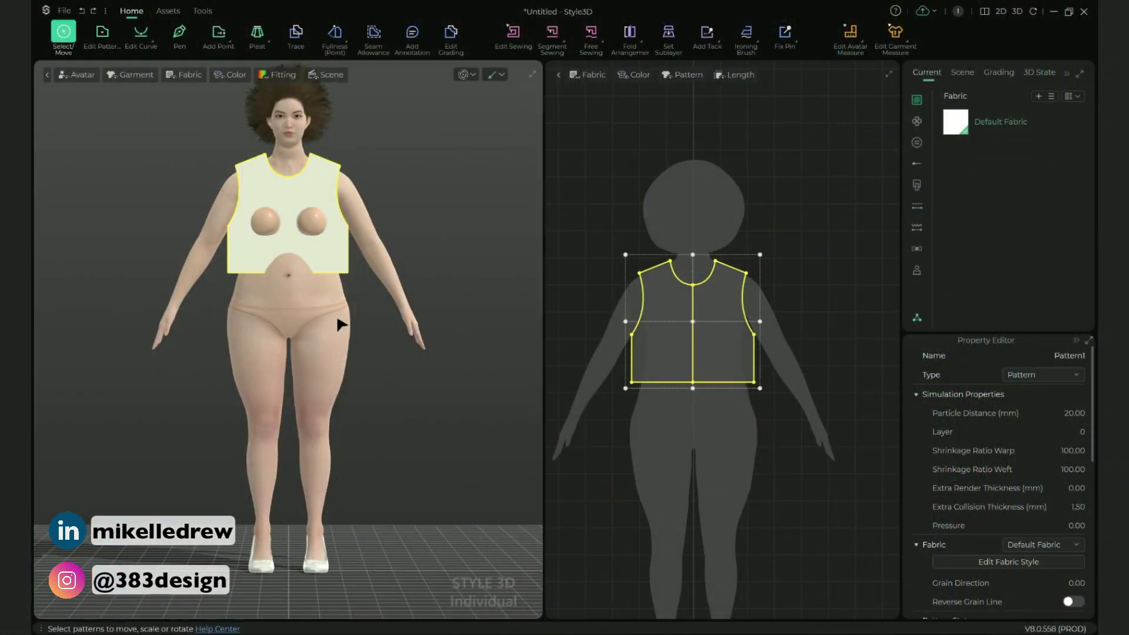
- Move the front bodice forward off the avatar's chest, then return to front view
left_click(658, 310)
right_click_drag(373, 292, 441, 307)
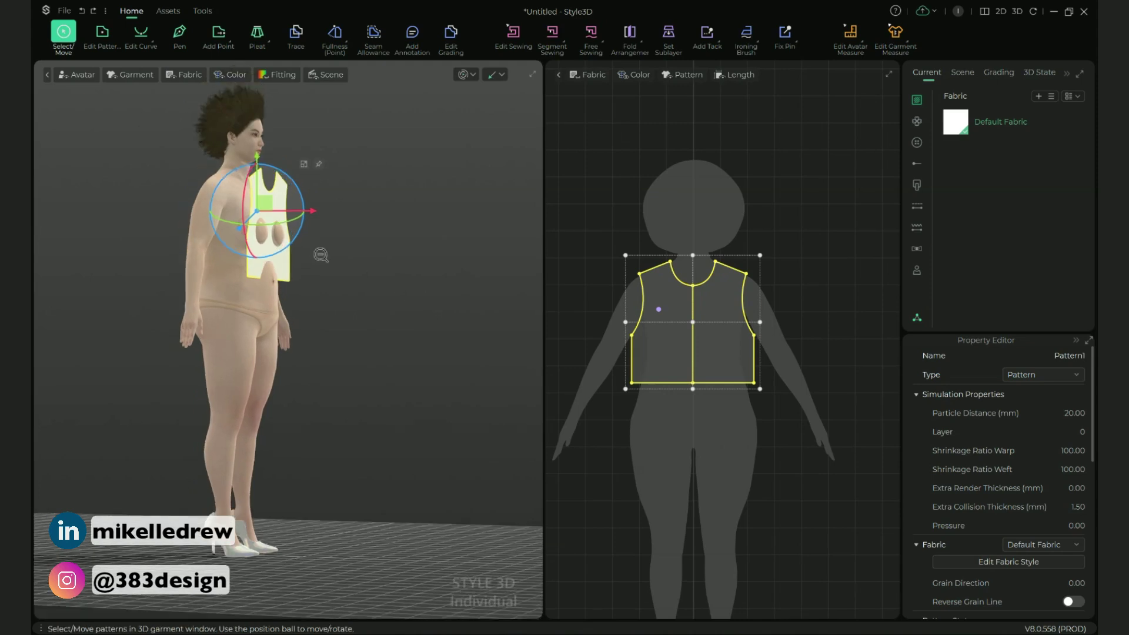
middle_click_drag(323, 252, 397, 364)
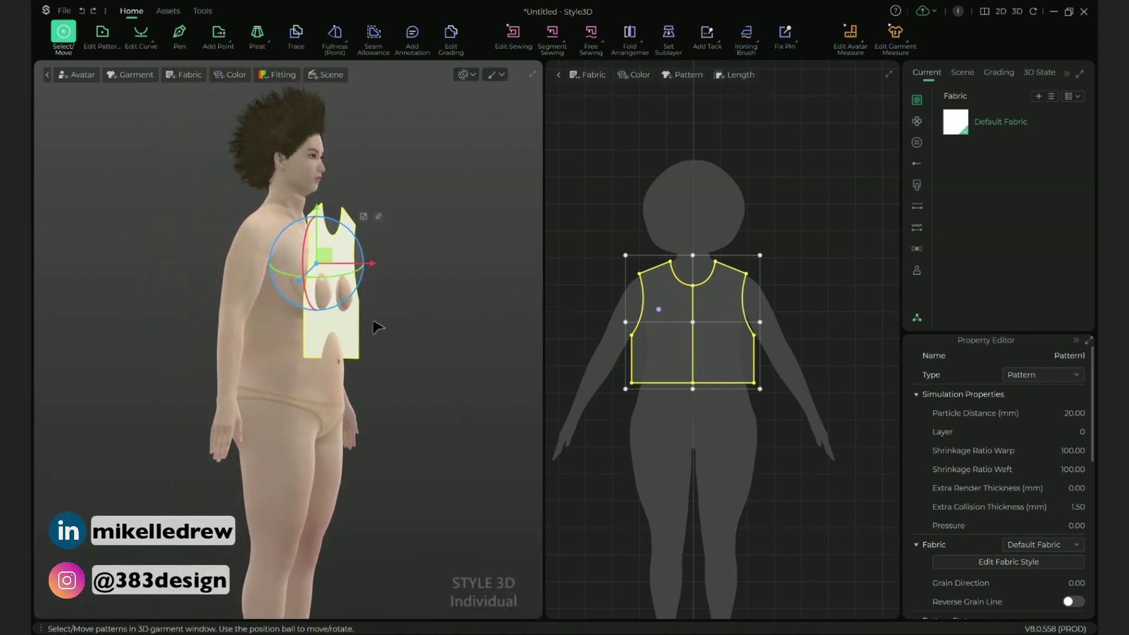
right_click_drag(411, 283, 420, 283)
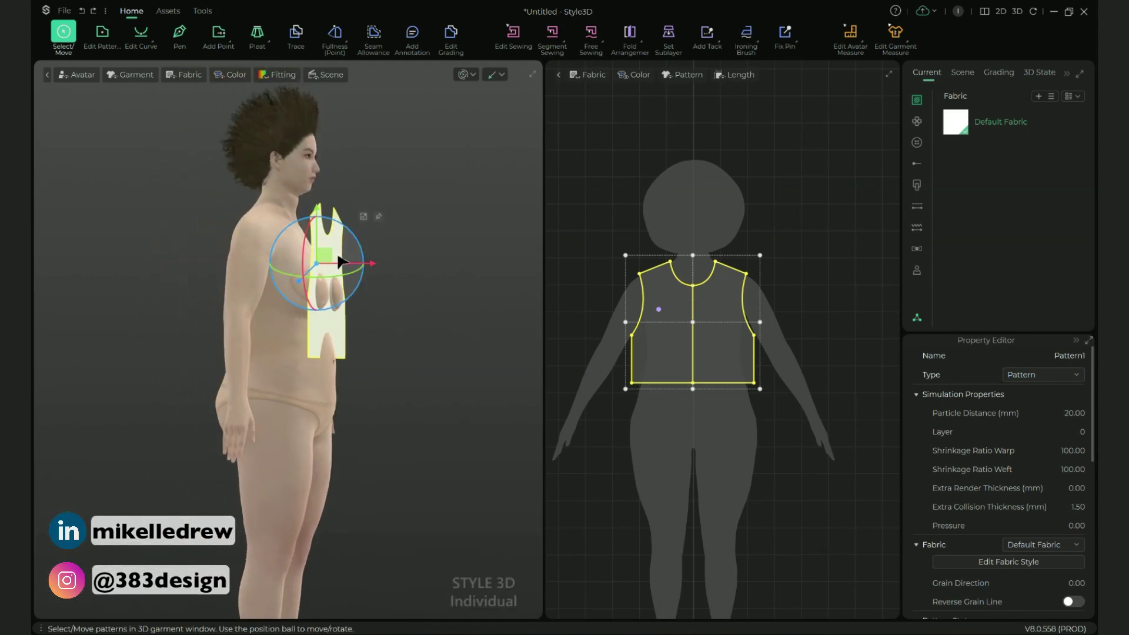
left_click_drag(328, 257, 345, 257)
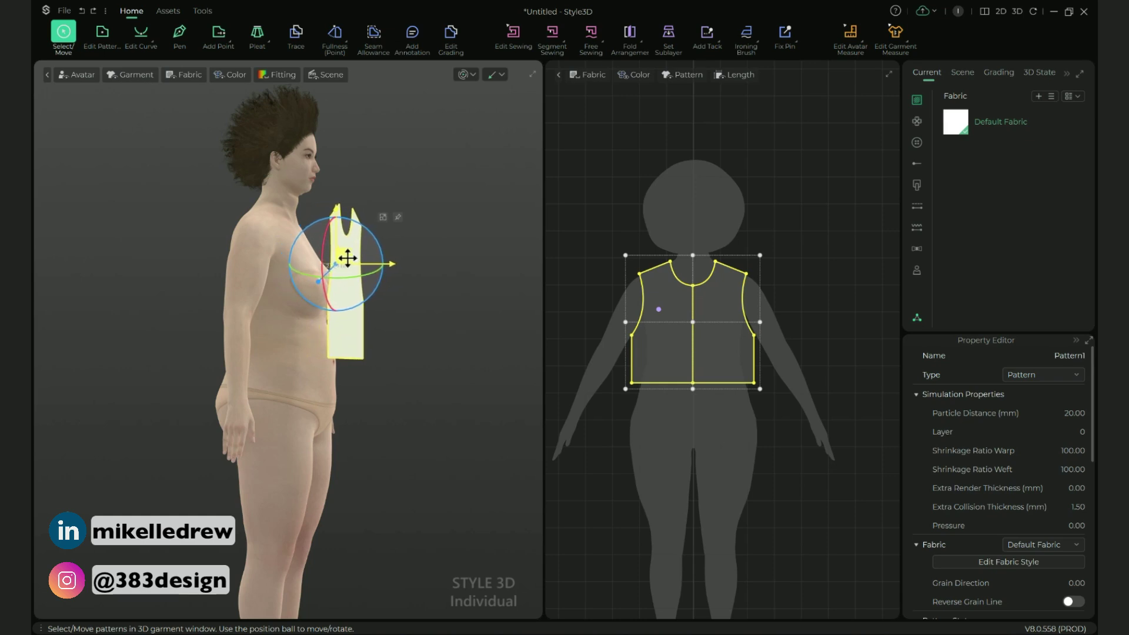
key("2")
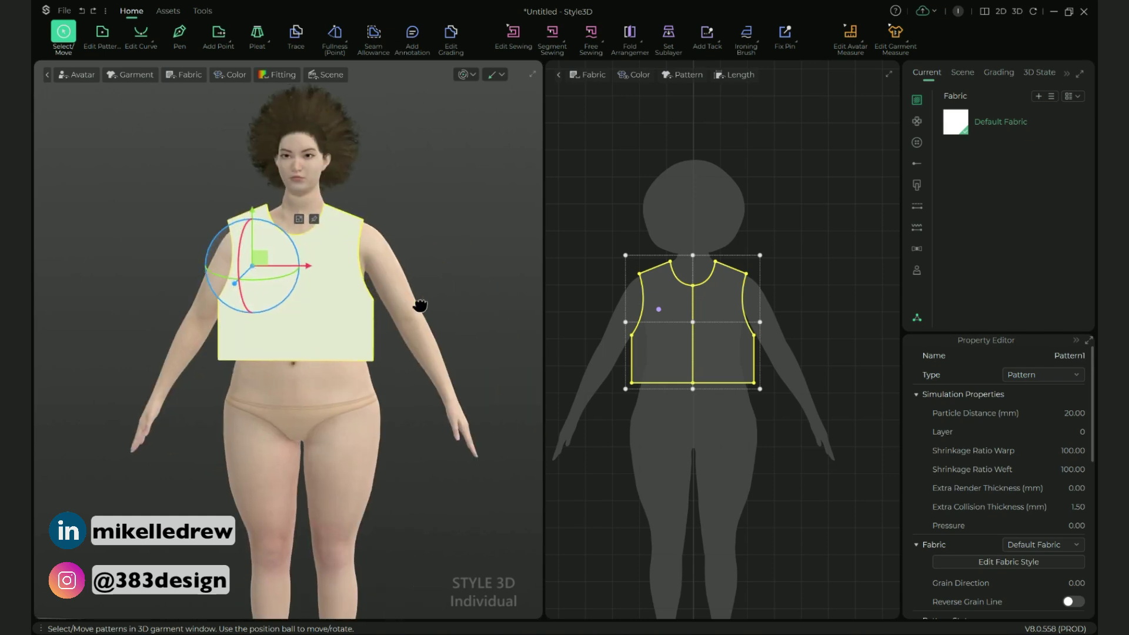
left_click(725, 308)
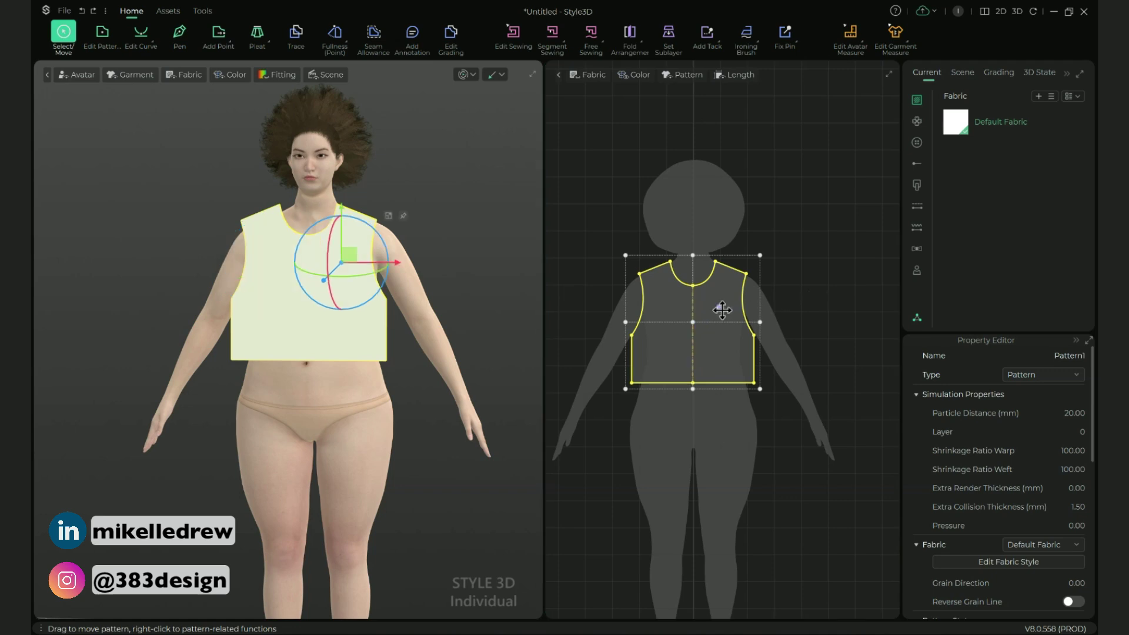
- Copy the front bodice and mirror-paste it beside the front as a back piece
right_click(718, 306)
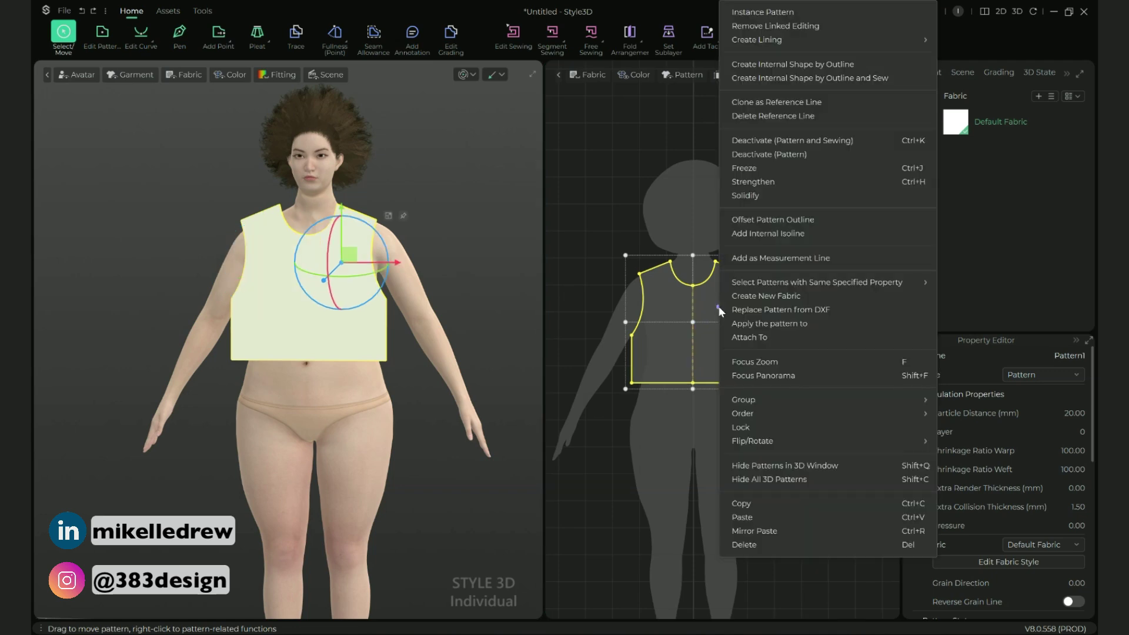
left_click(741, 503)
right_click(729, 355)
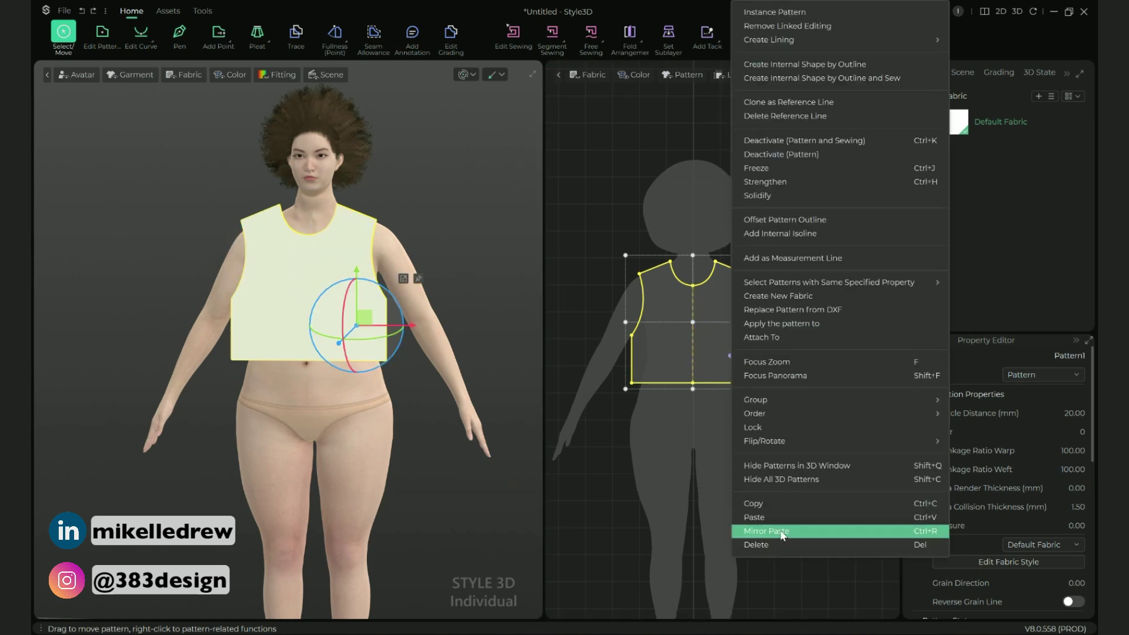
left_click(782, 531)
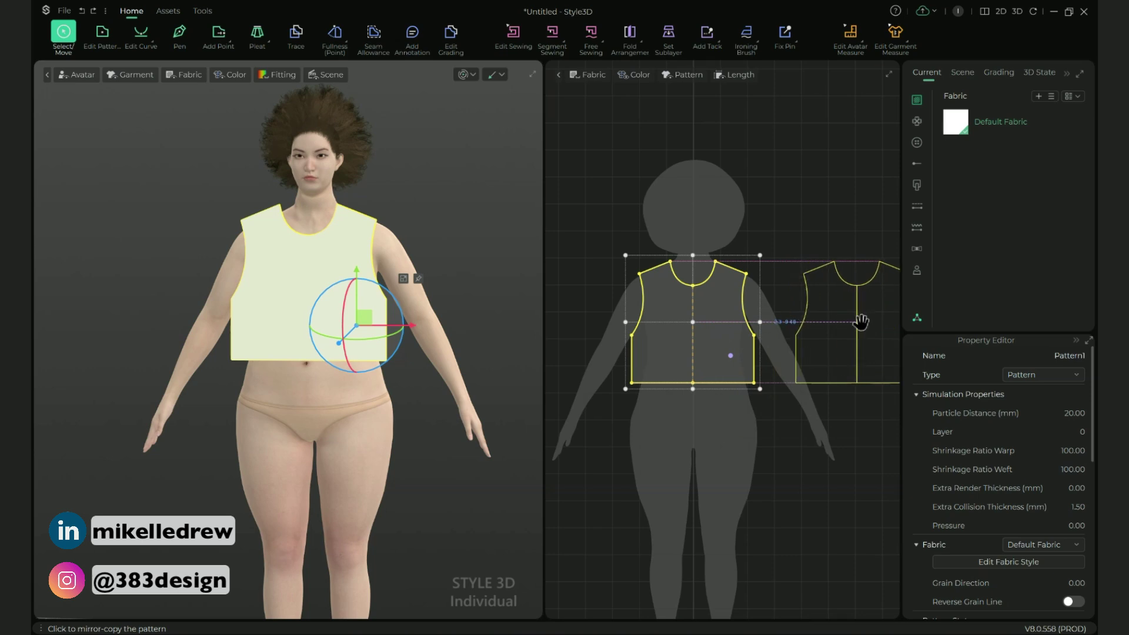
middle_click_drag(860, 322, 748, 323)
left_click(741, 325)
left_click_drag(762, 325, 792, 325)
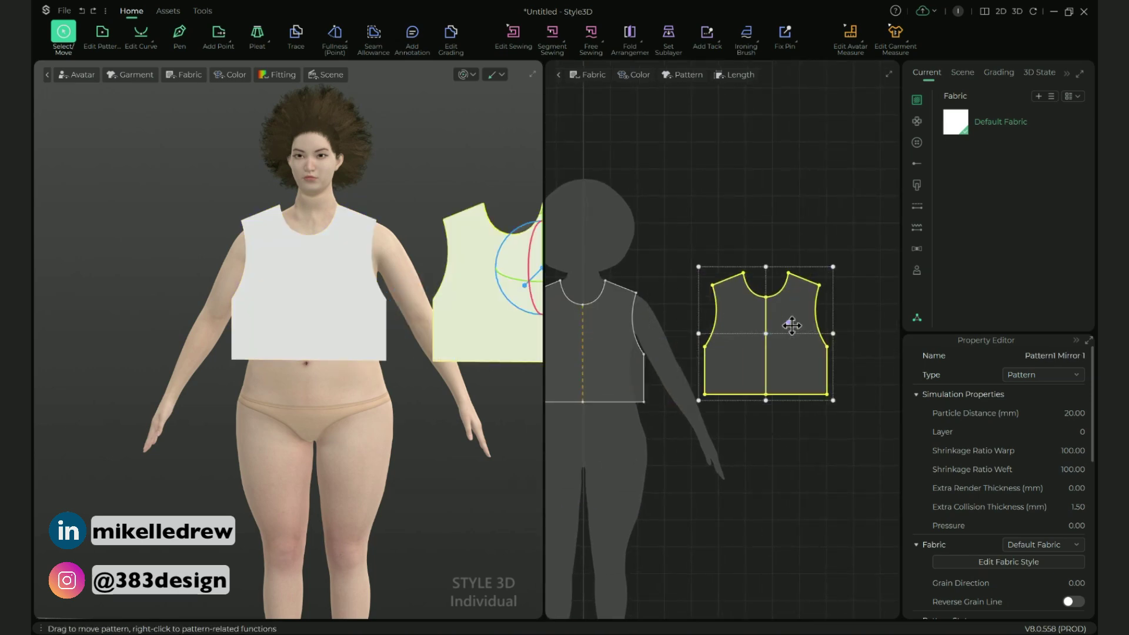
left_click(779, 200)
- Reset the back piece's neckline to a shallow, smooth curve
key("z")
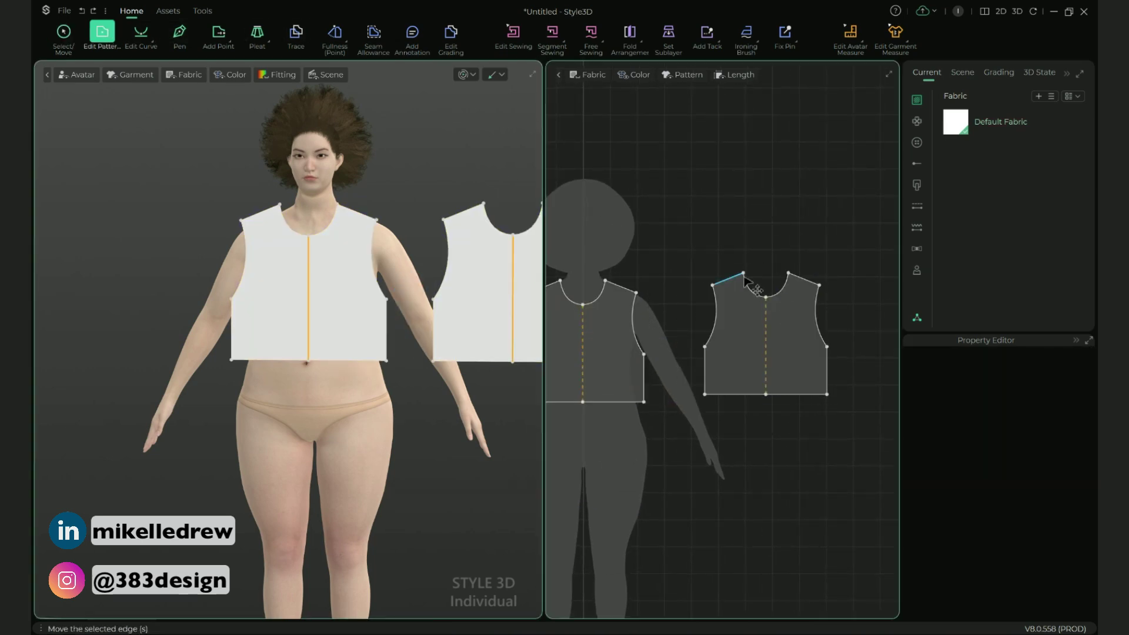
left_click(766, 298)
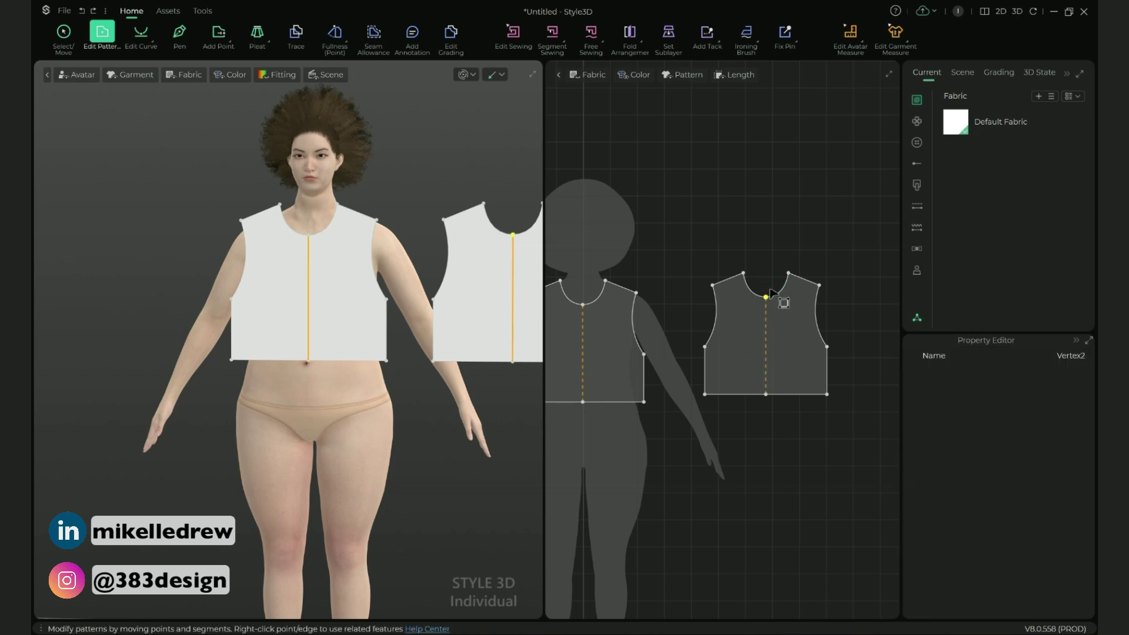
left_click_drag(767, 298, 765, 278)
scroll(769, 278, "up", 6)
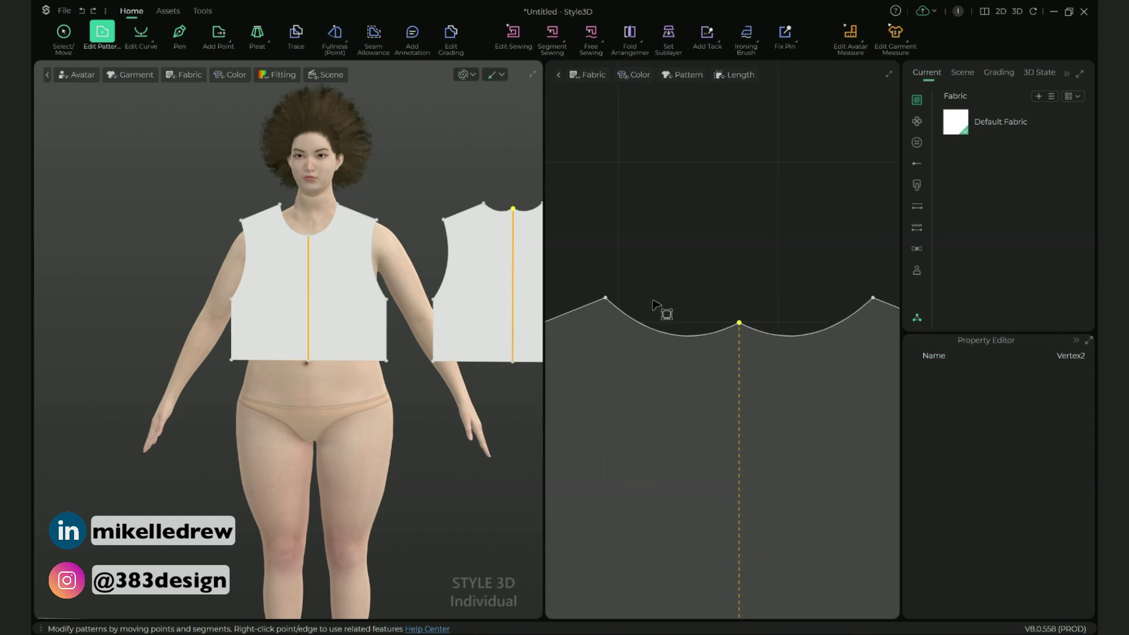
left_click(662, 325)
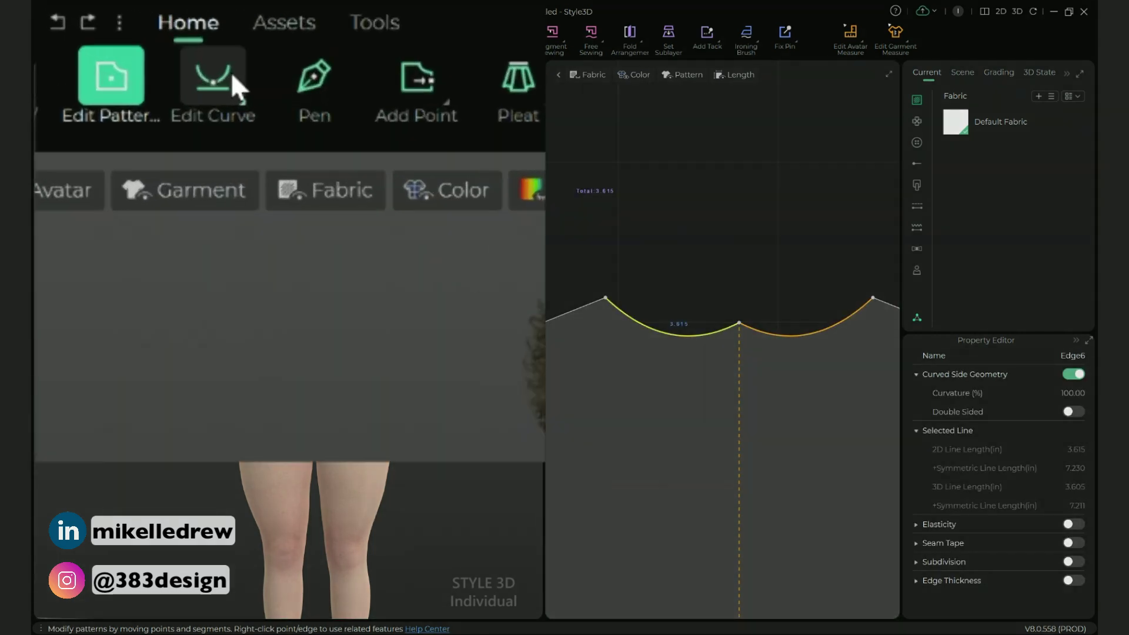
left_click(230, 72)
left_click(267, 142)
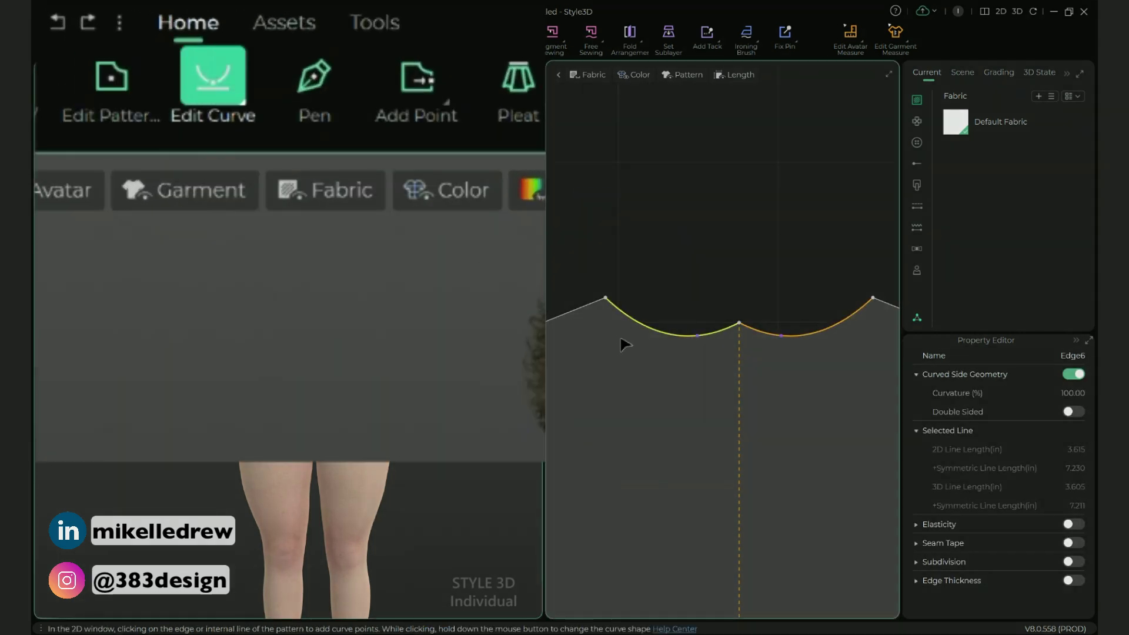
left_click(652, 328)
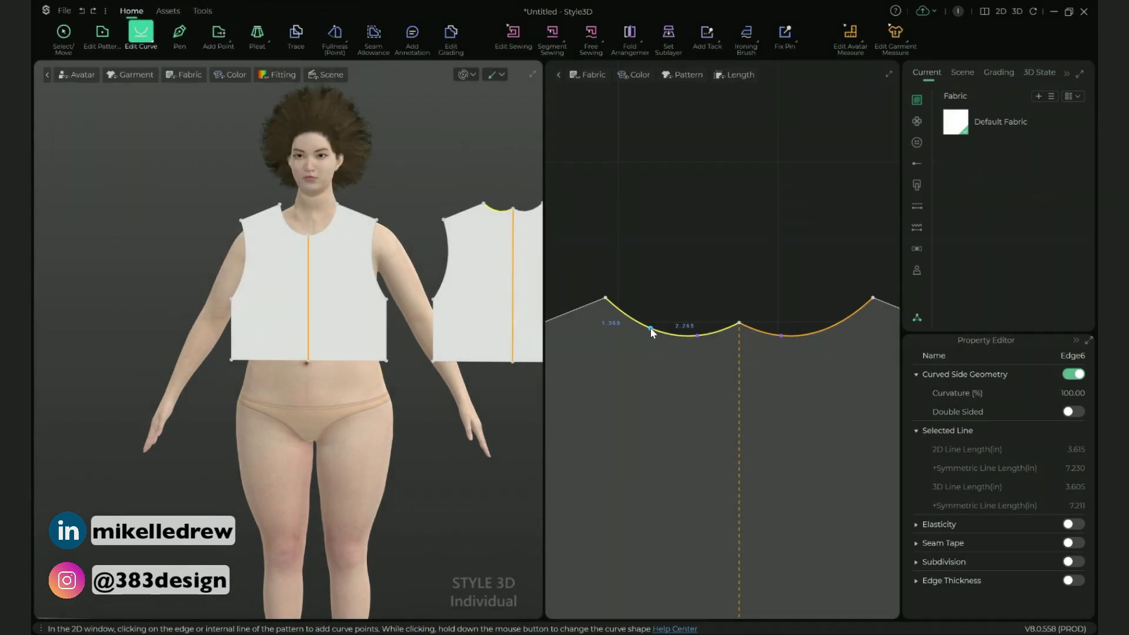
right_click(651, 330)
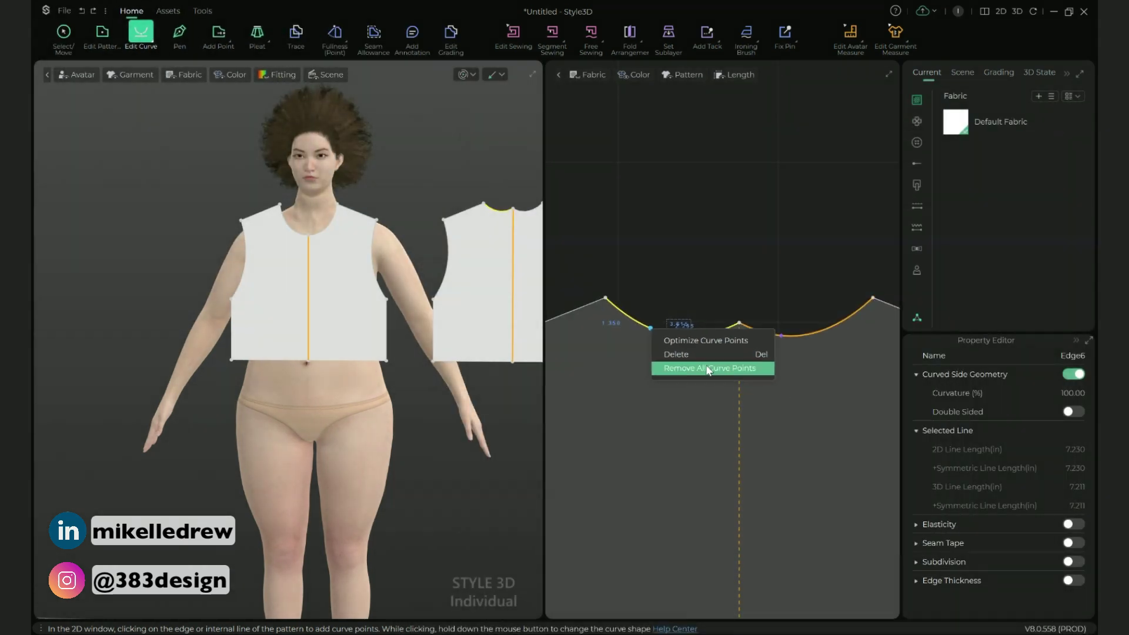
left_click(652, 329)
left_click_drag(729, 322, 716, 323)
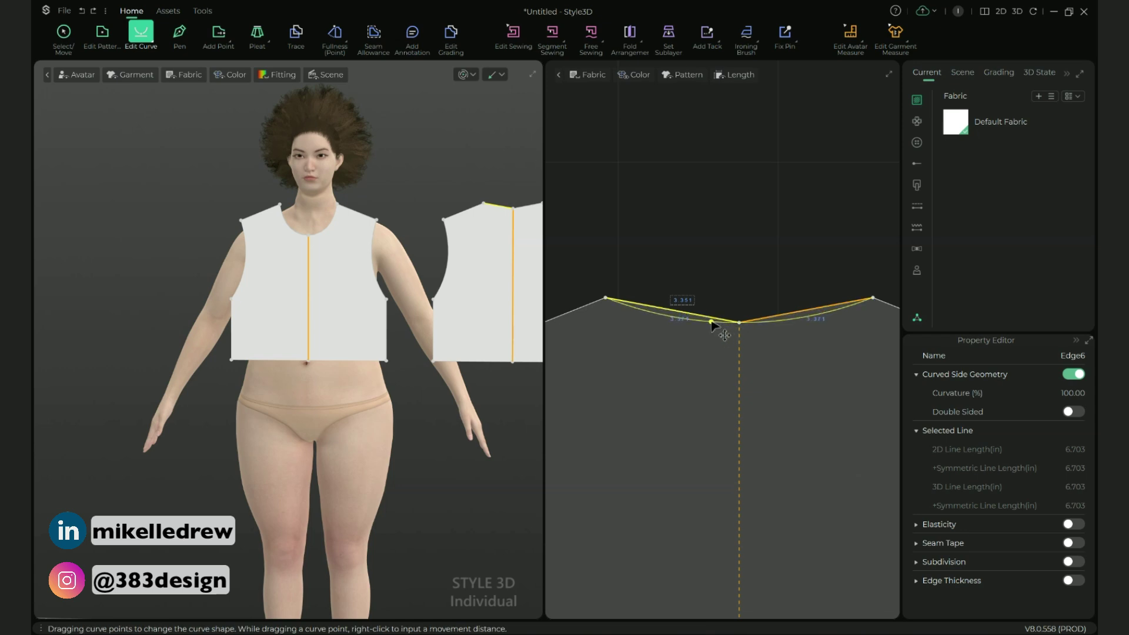
left_click_drag(711, 323, 711, 323)
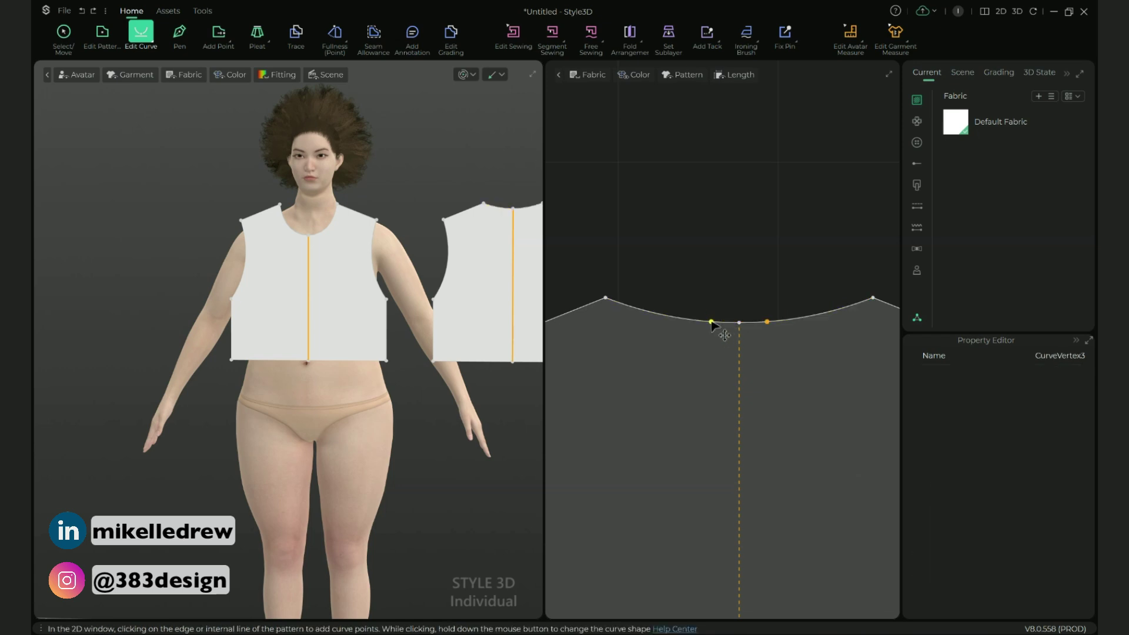
- Show the avatar's arrangement points
scroll(711, 322, "down", 5)
left_click(76, 74)
left_click(94, 126)
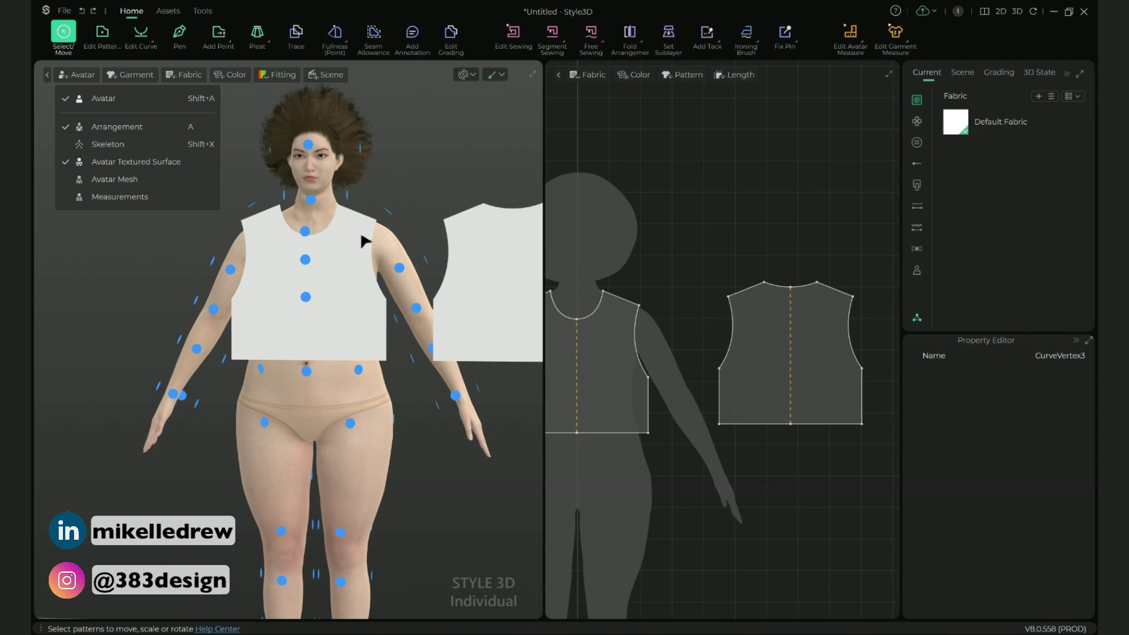
- Place the front piece on the chest and the back piece on the avatar's back arrangement points
left_click(604, 347)
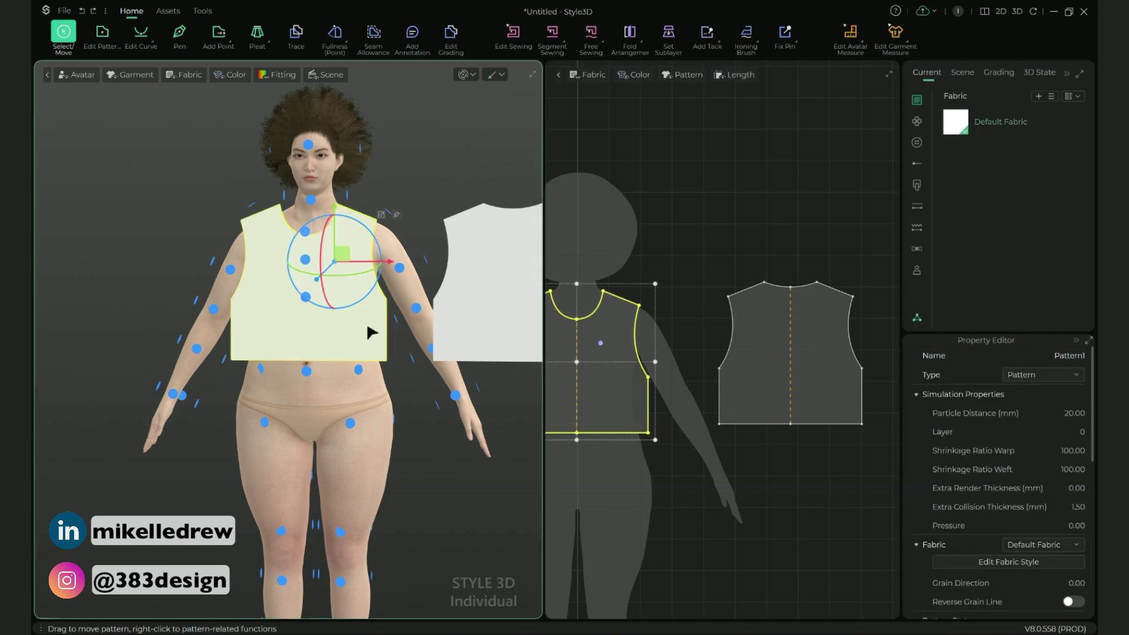
left_click_drag(306, 335, 103, 327)
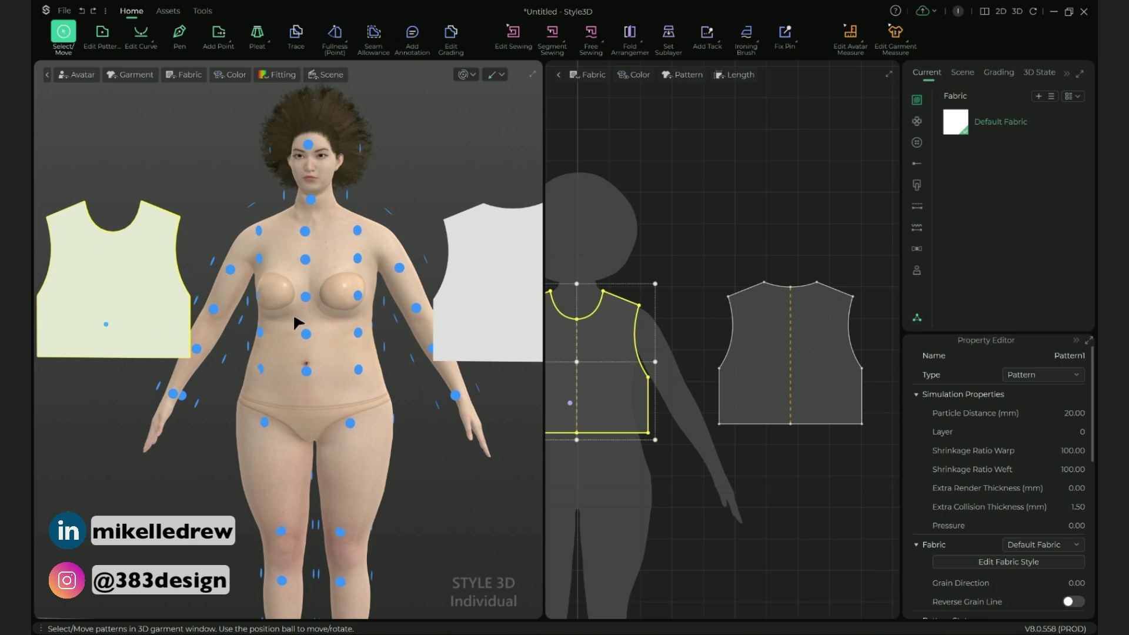
scroll(303, 326, "up", 2)
scroll(303, 326, "down", 3)
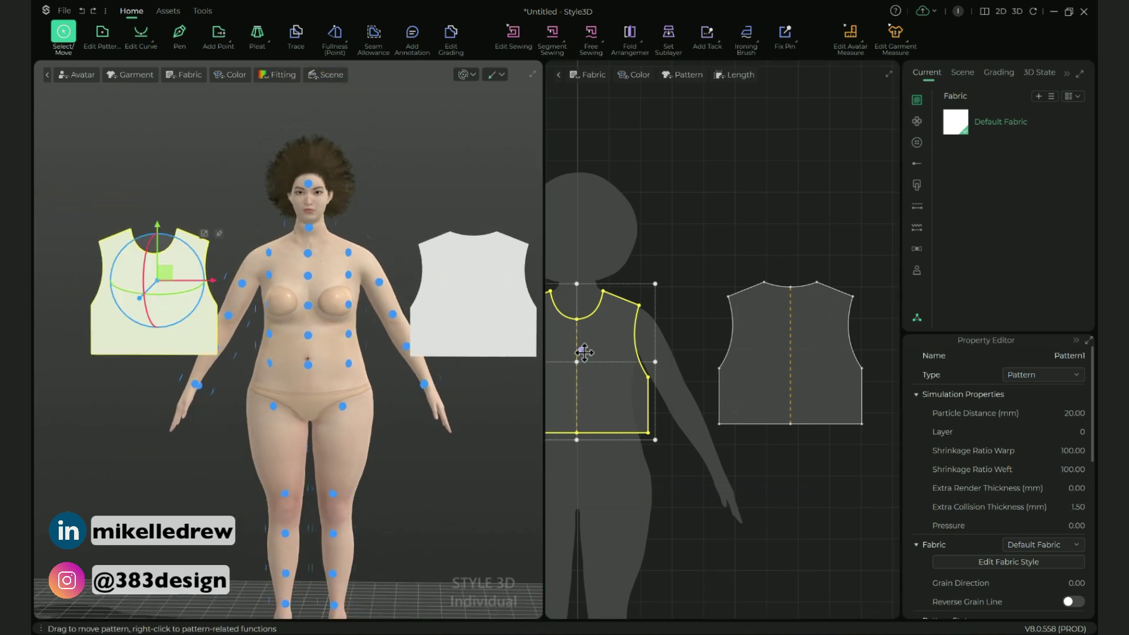
left_click(308, 277)
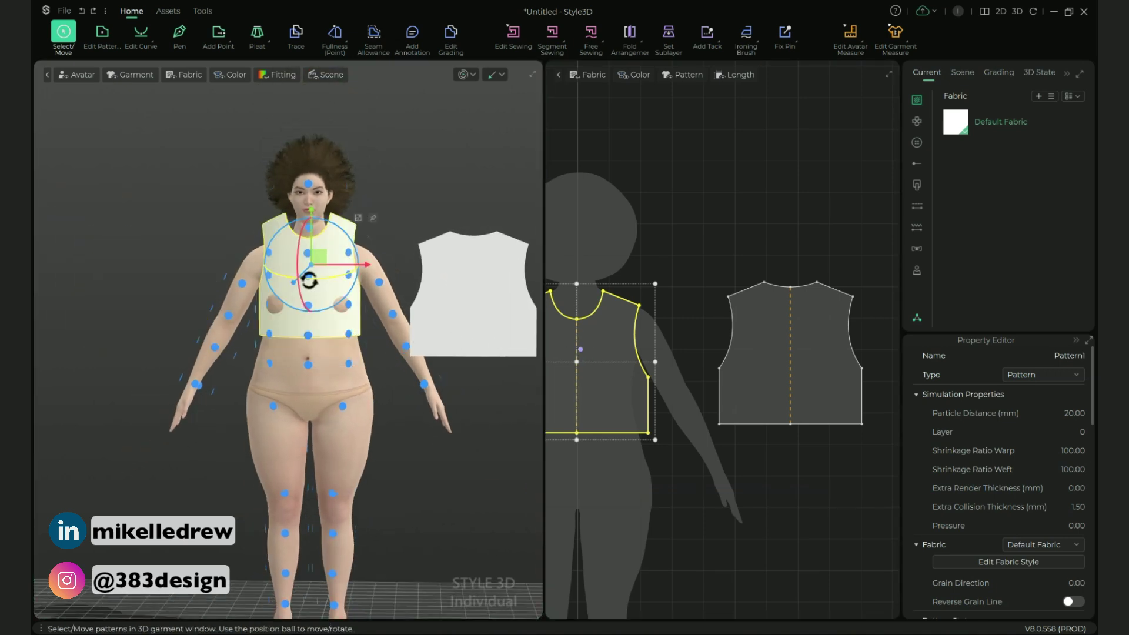
right_click_drag(234, 374, 391, 383)
left_click(147, 294)
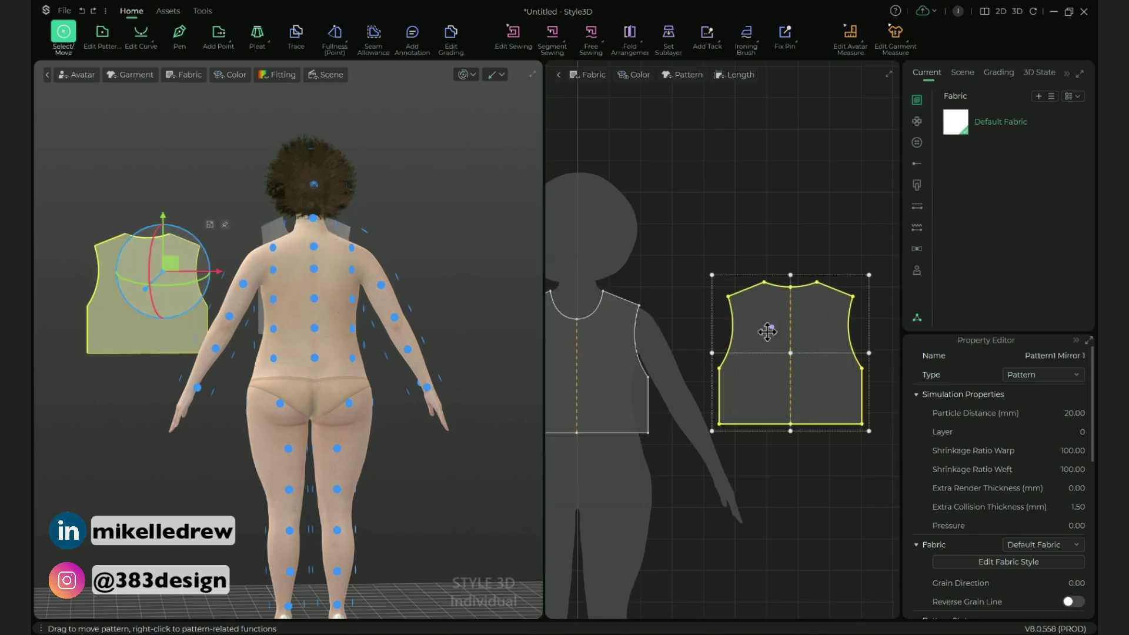
left_click(314, 270)
right_click_drag(314, 271, 366, 357)
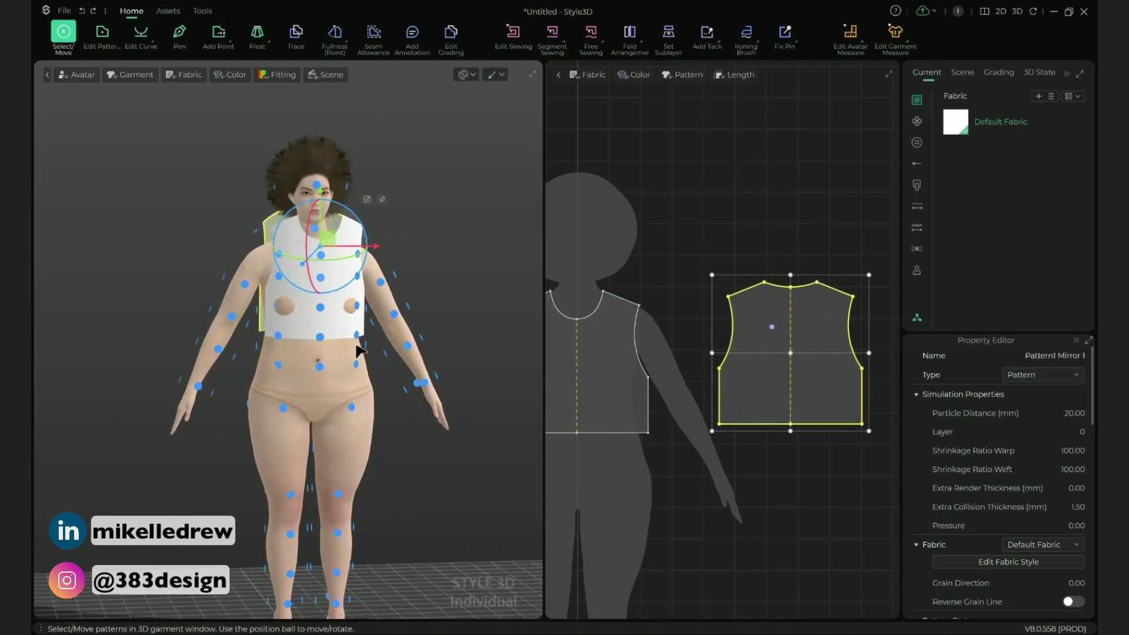
- Start a free-sewing side seam from the front side edge to the back side edge
key("m")
left_click(662, 353)
left_click(663, 407)
left_click(734, 347)
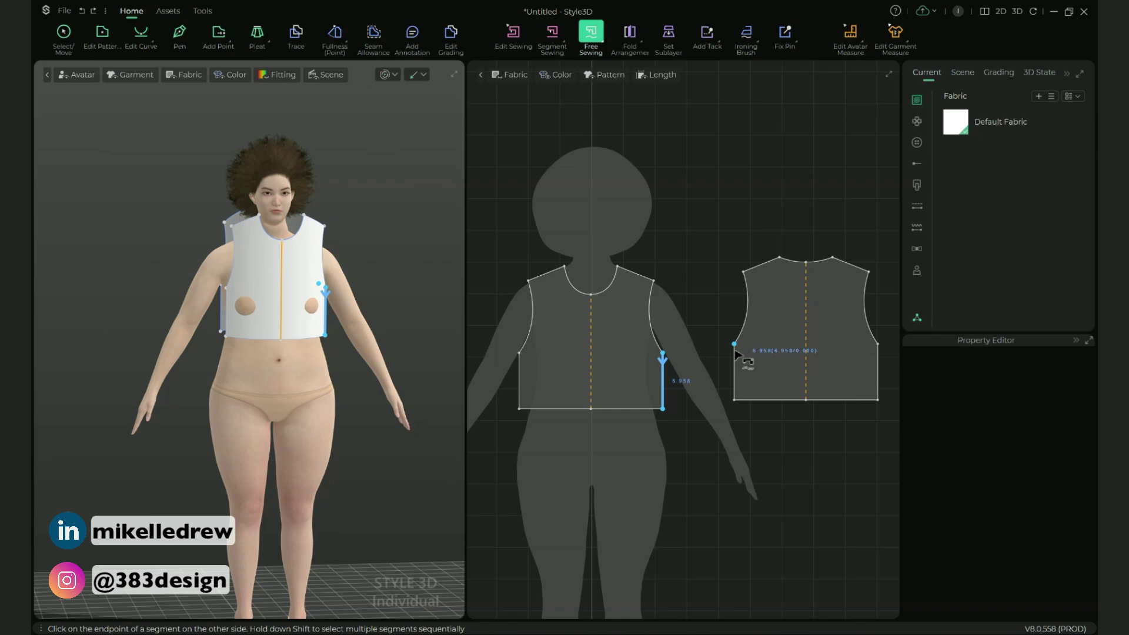
- Complete the side seam and sew the front and back shoulder edges together
left_click(733, 392)
left_click(619, 266)
left_click(653, 280)
left_click(780, 261)
left_click(744, 274)
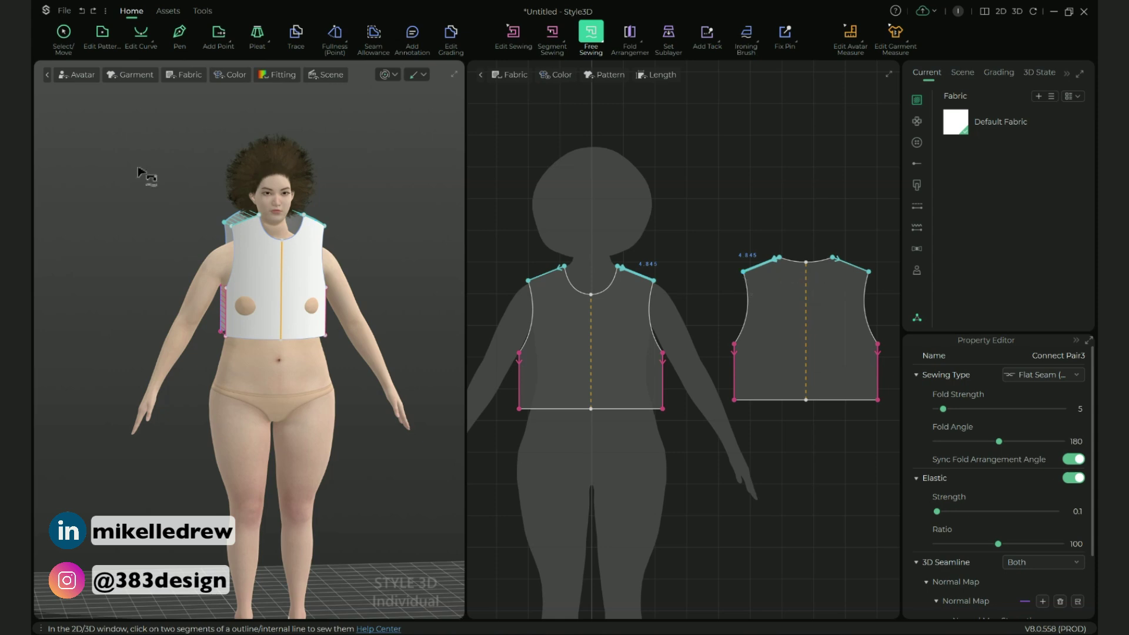
- Simulate to drape the crop top, then view it in side profile
key("space")
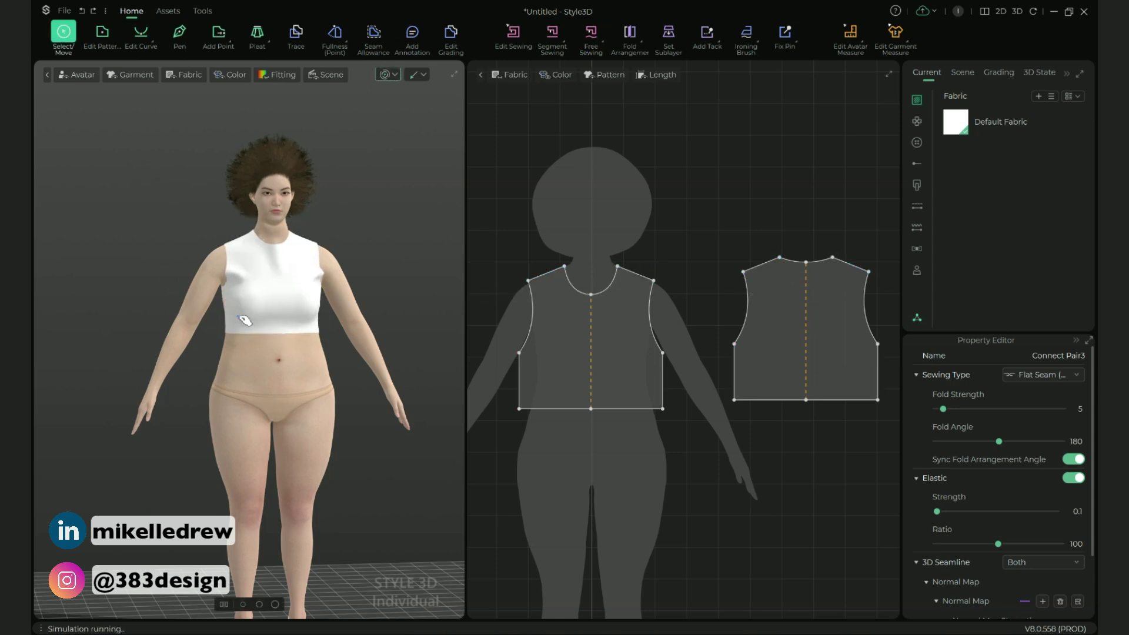
left_click(243, 321)
right_click_drag(287, 333, 353, 333)
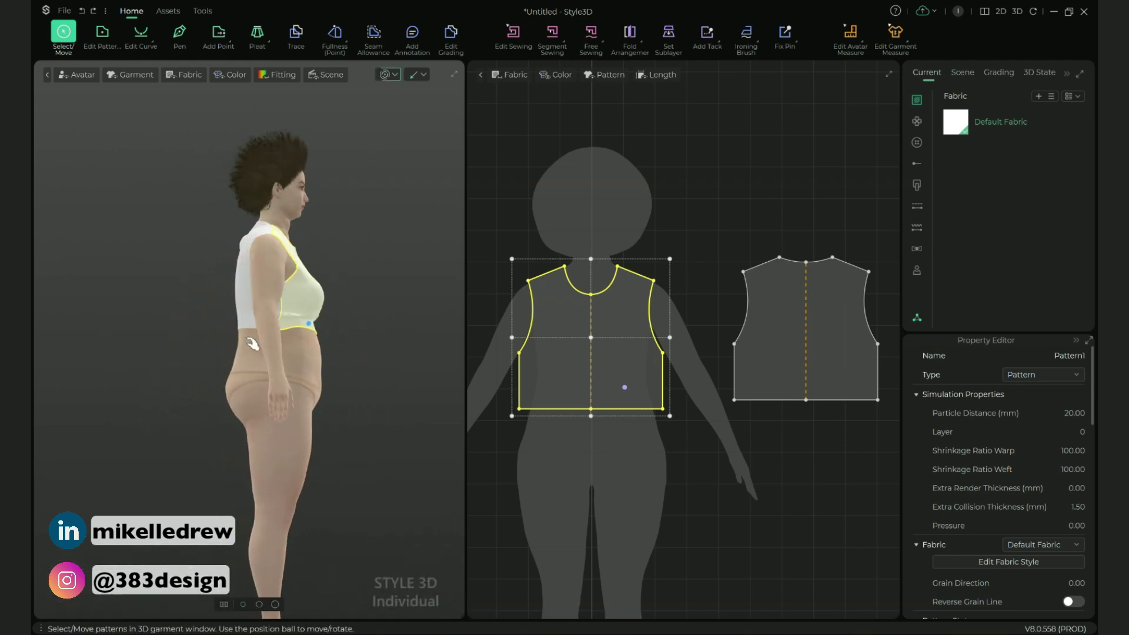
right_click_drag(353, 333, 376, 333)
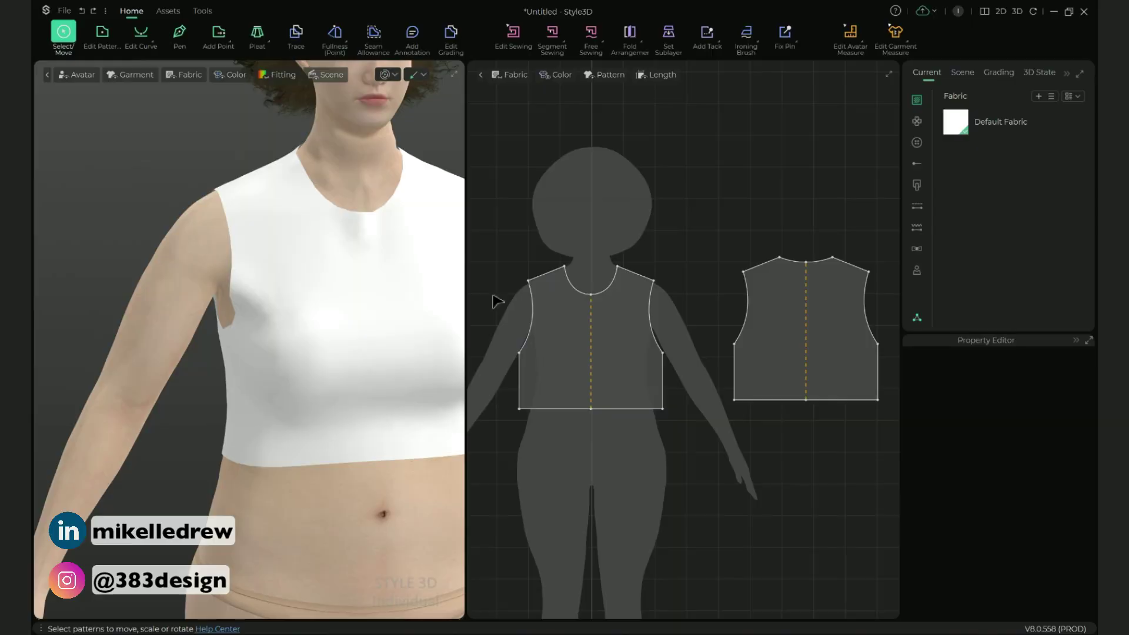
- Make the armhole edge elastic with strength raised to 41.9
left_click(101, 30)
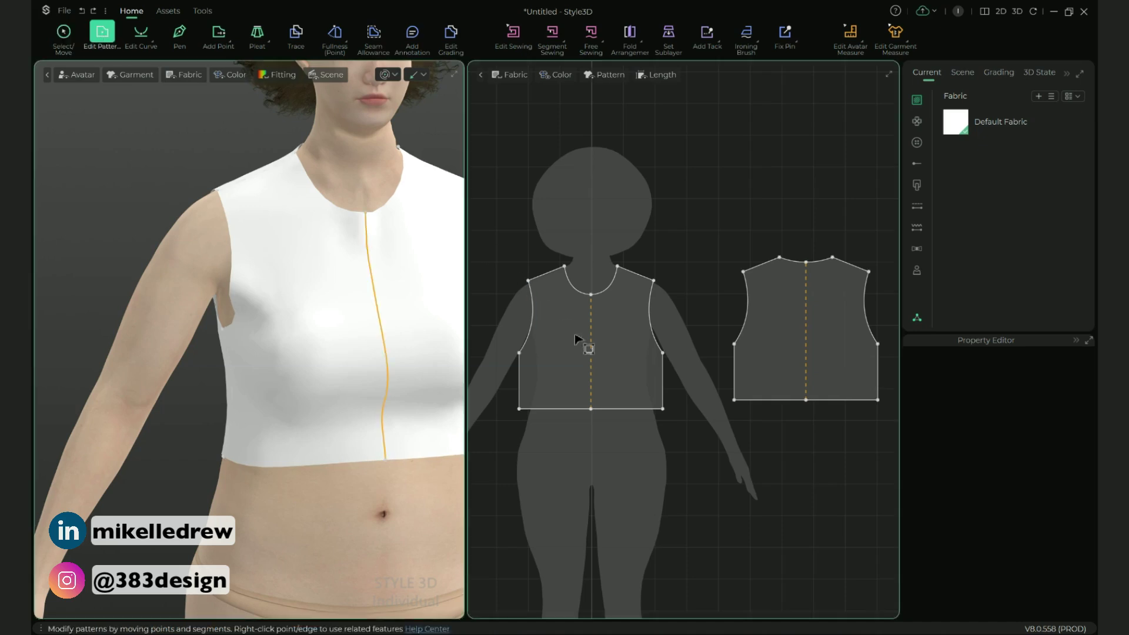
left_click(532, 324)
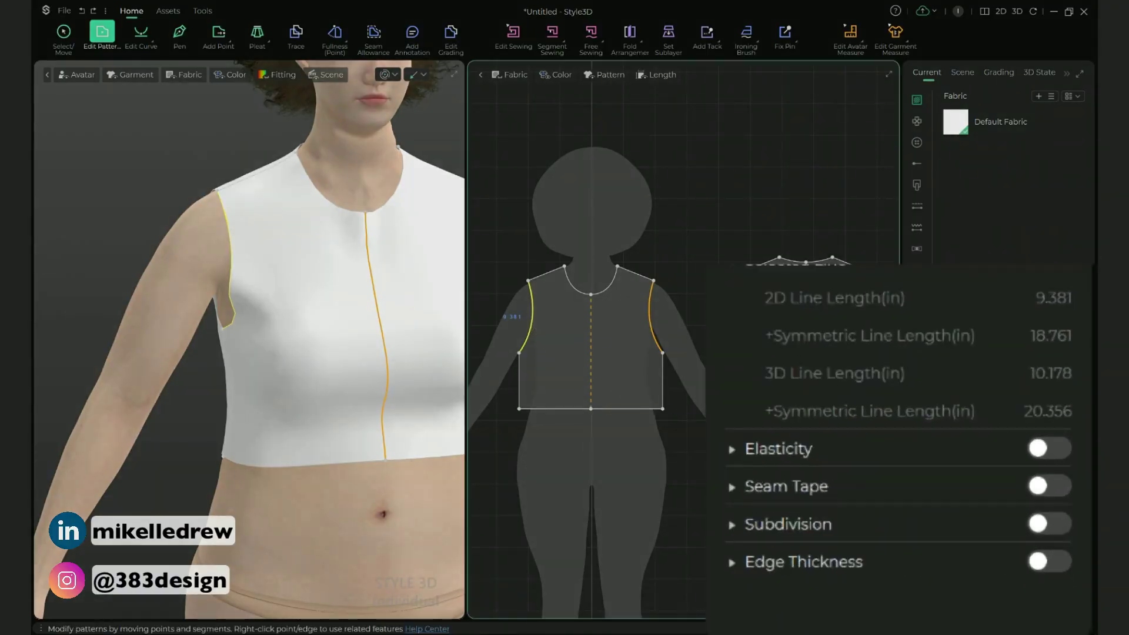
left_click(1038, 450)
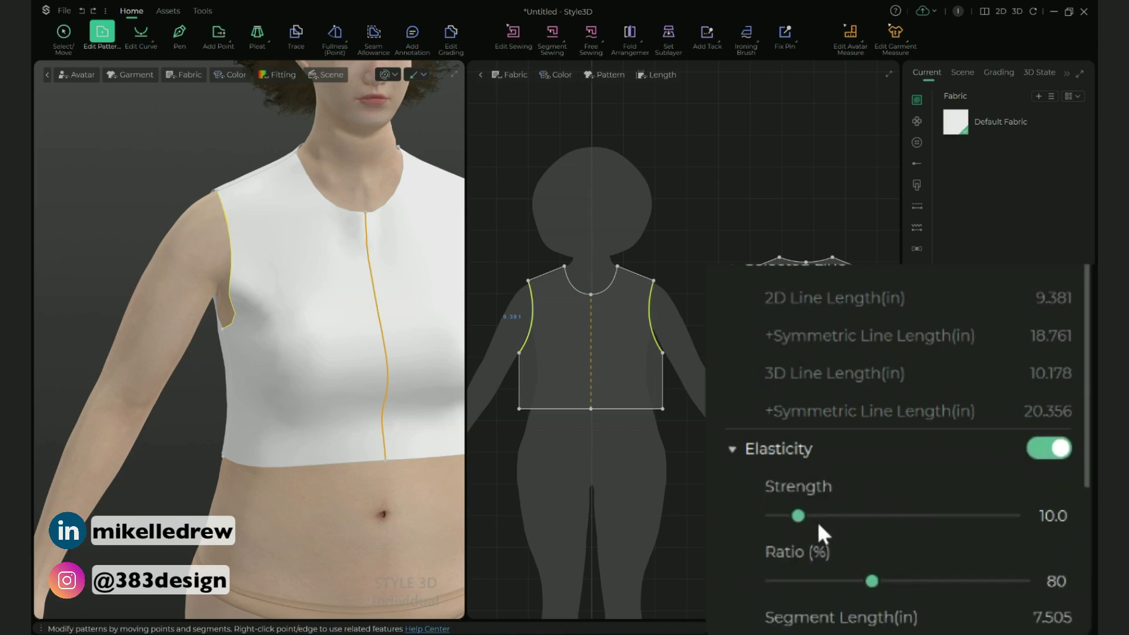
left_click_drag(948, 557, 973, 560)
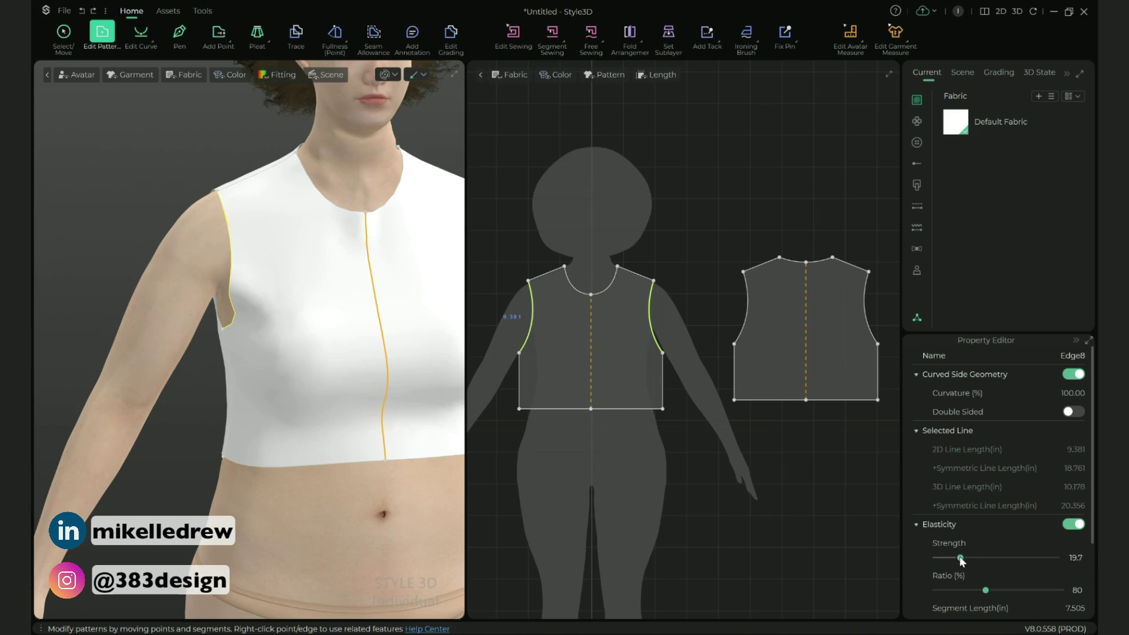
scroll(378, 457, "down", 2)
scroll(378, 458, "down", 3)
left_click_drag(961, 556, 986, 558)
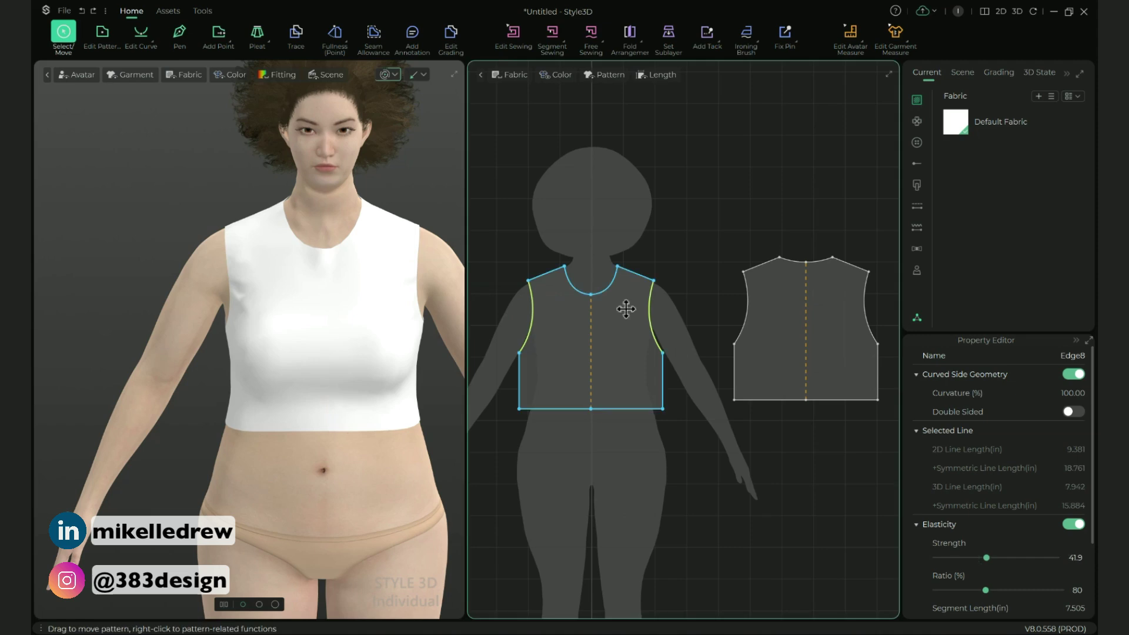
- Turn on elasticity for the neckline edge
left_click(102, 33)
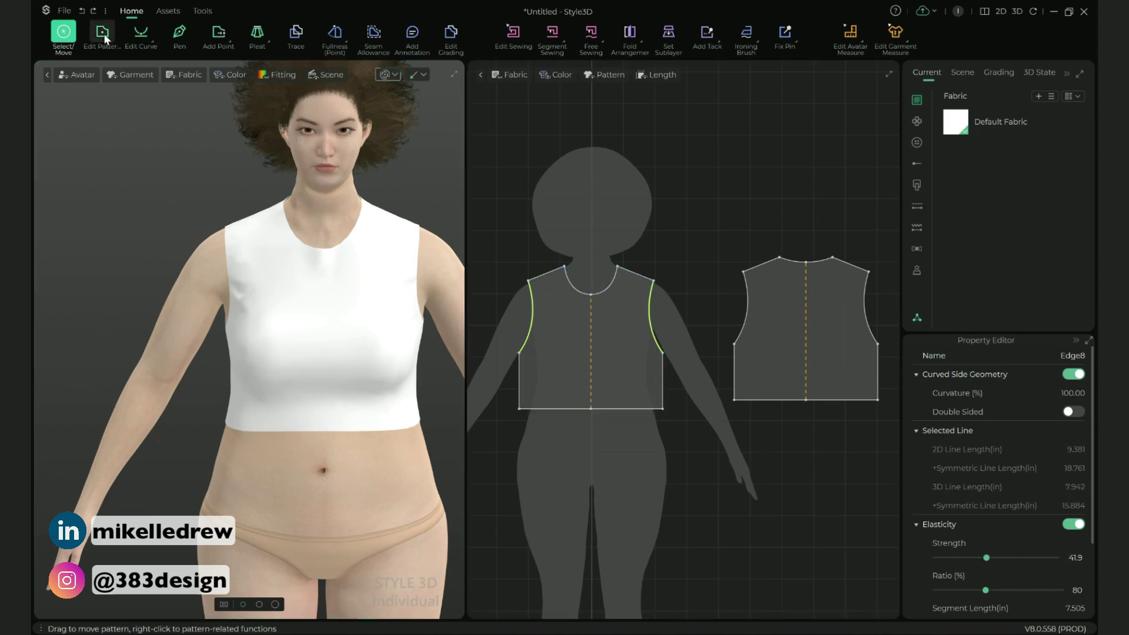
left_click(604, 291)
left_click(1071, 524)
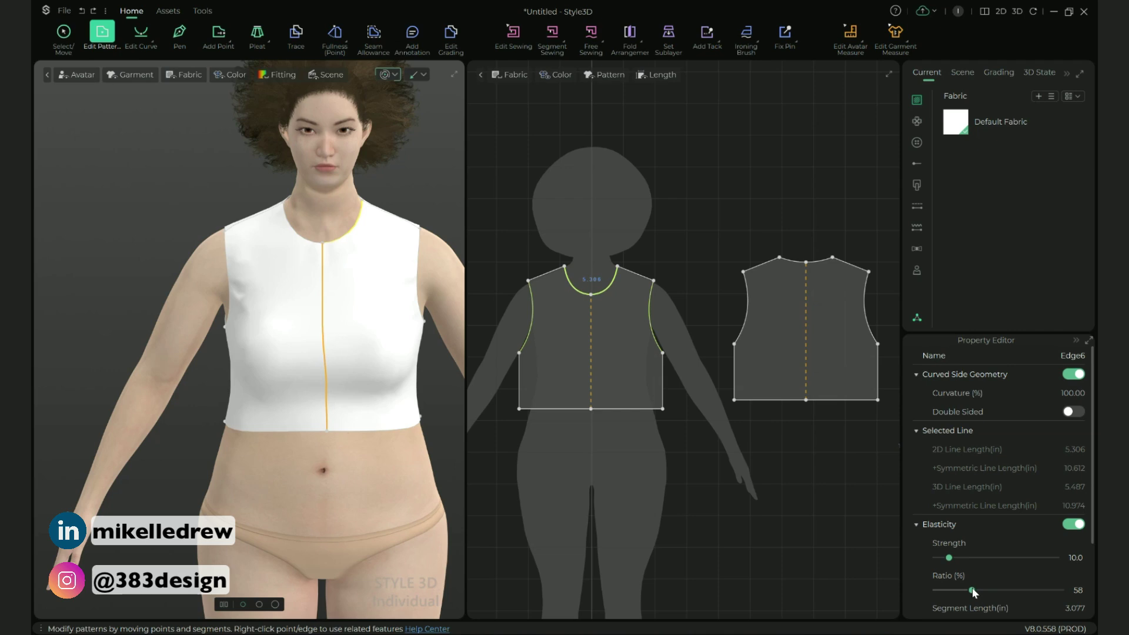
left_click(716, 238)
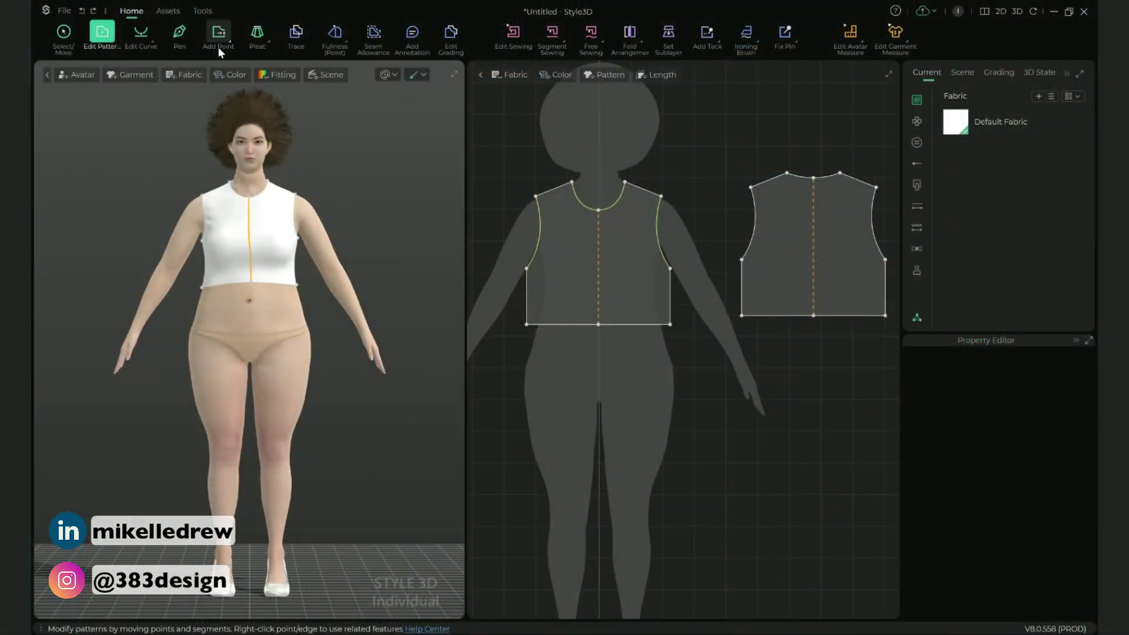
- Draw a rectangular skirt panel below the crop top in the 2D window
left_click(224, 37)
left_click(242, 56)
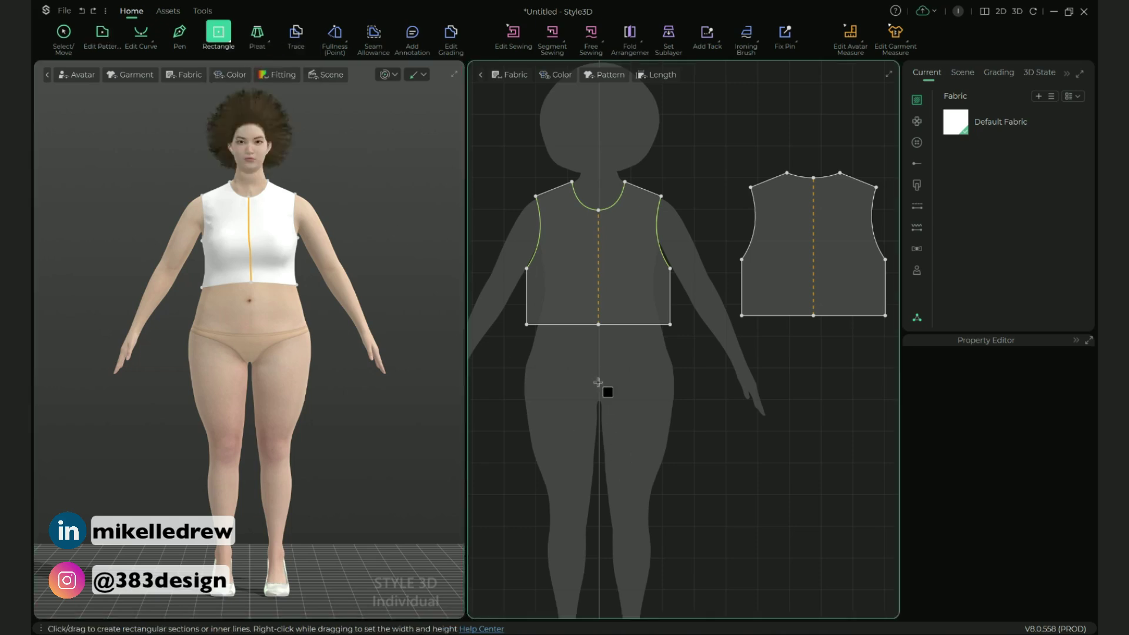
left_click_drag(599, 345, 682, 524)
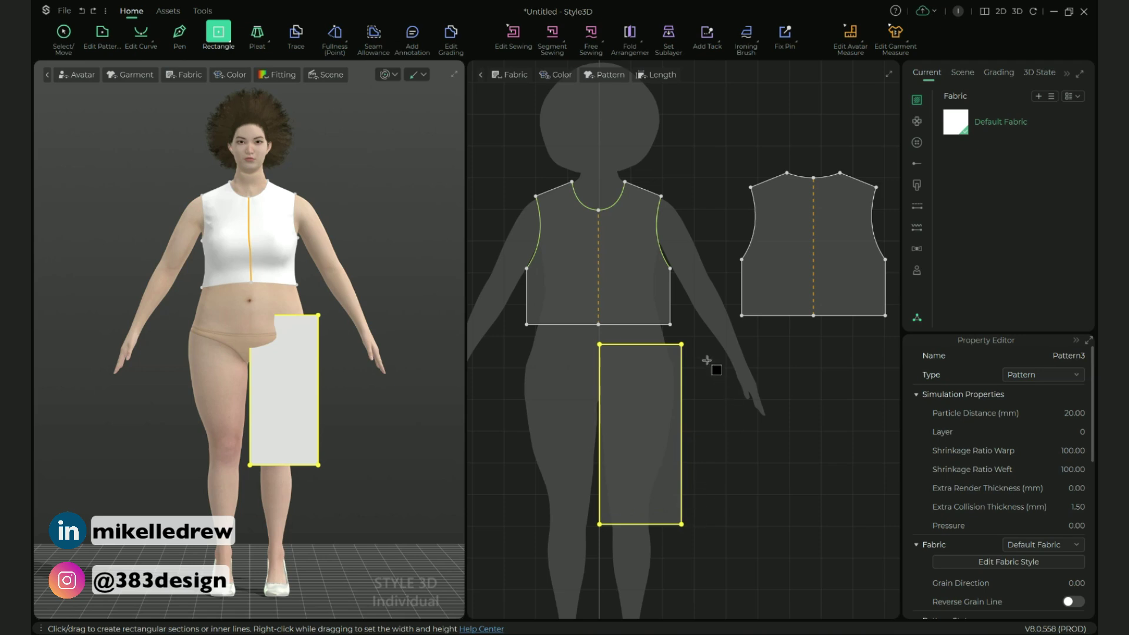
right_click_drag(382, 424, 405, 362)
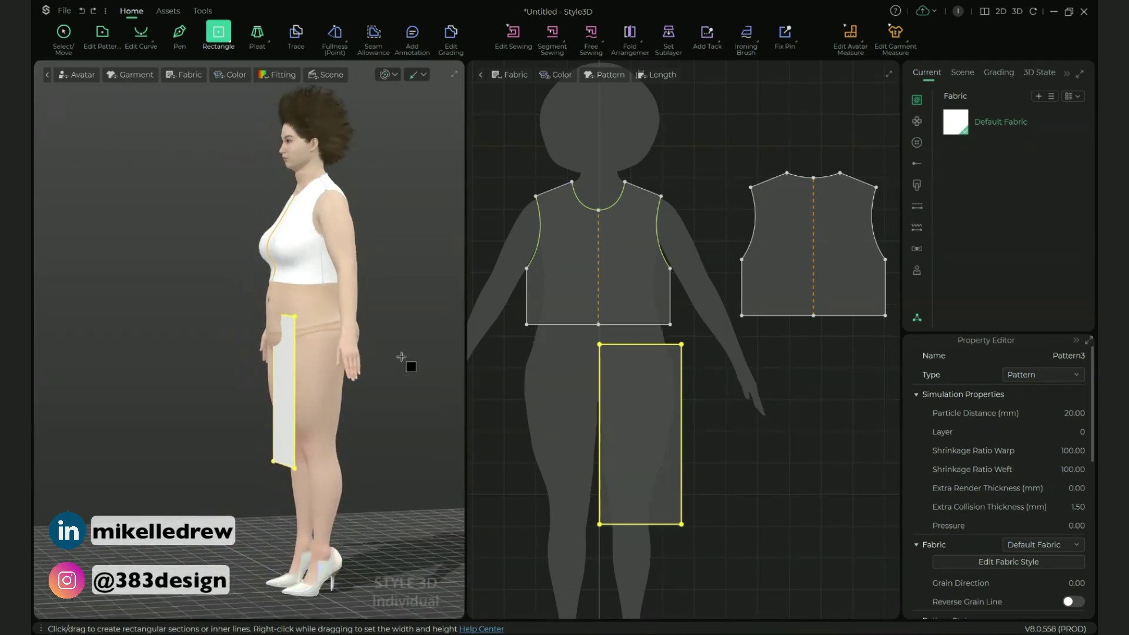
- Select the skirt panel to position it over the avatar's right hip and thigh
left_click(64, 33)
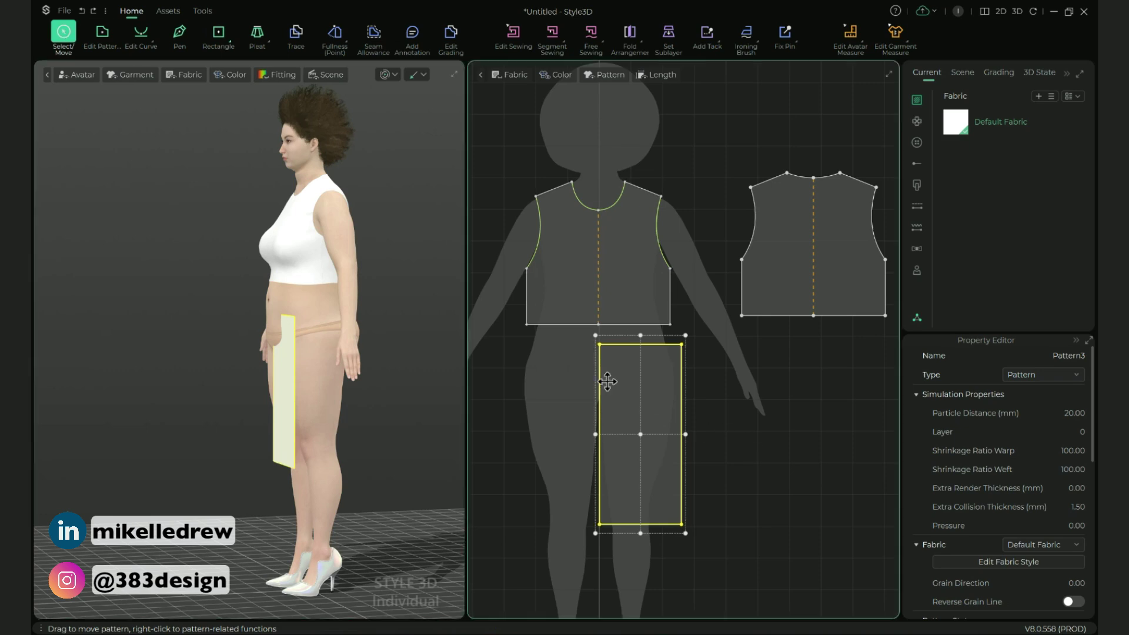
left_click(634, 402)
right_click_drag(367, 388, 468, 378)
left_click(218, 34)
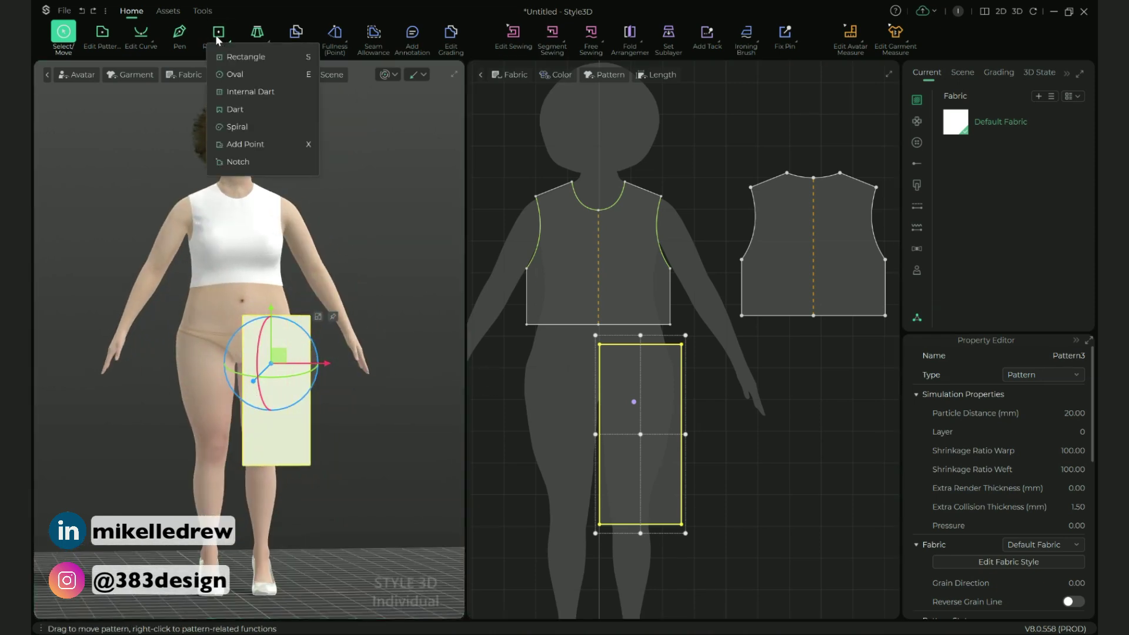
left_click(247, 144)
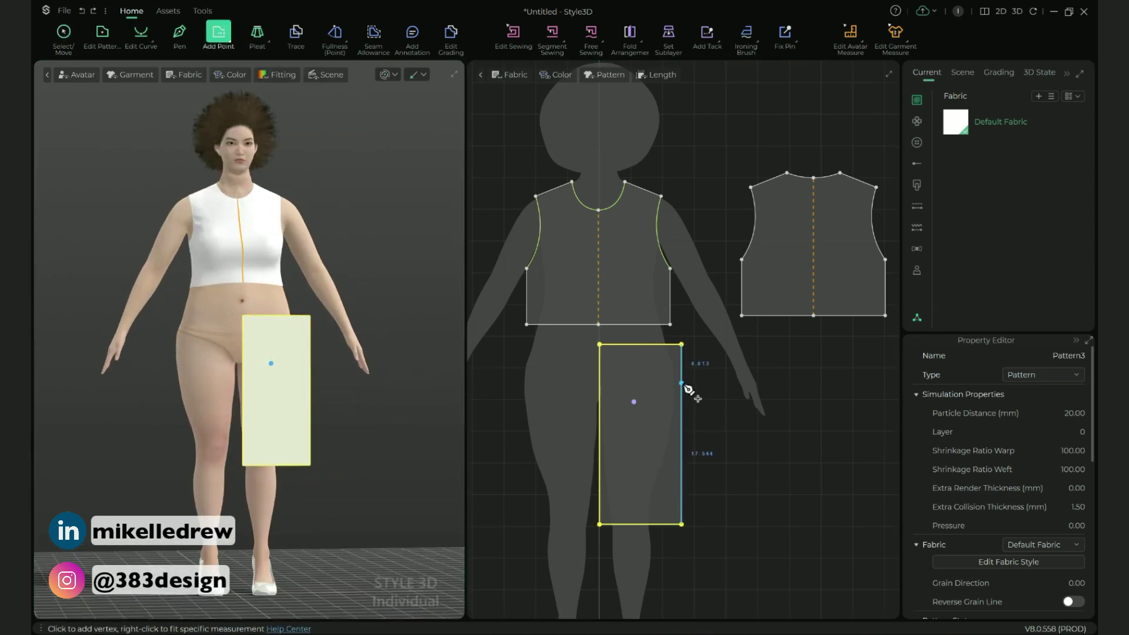
- Add a point on the panel's right edge and move the top corners to slant the waistline
scroll(686, 388, "up", 3)
left_click(687, 393)
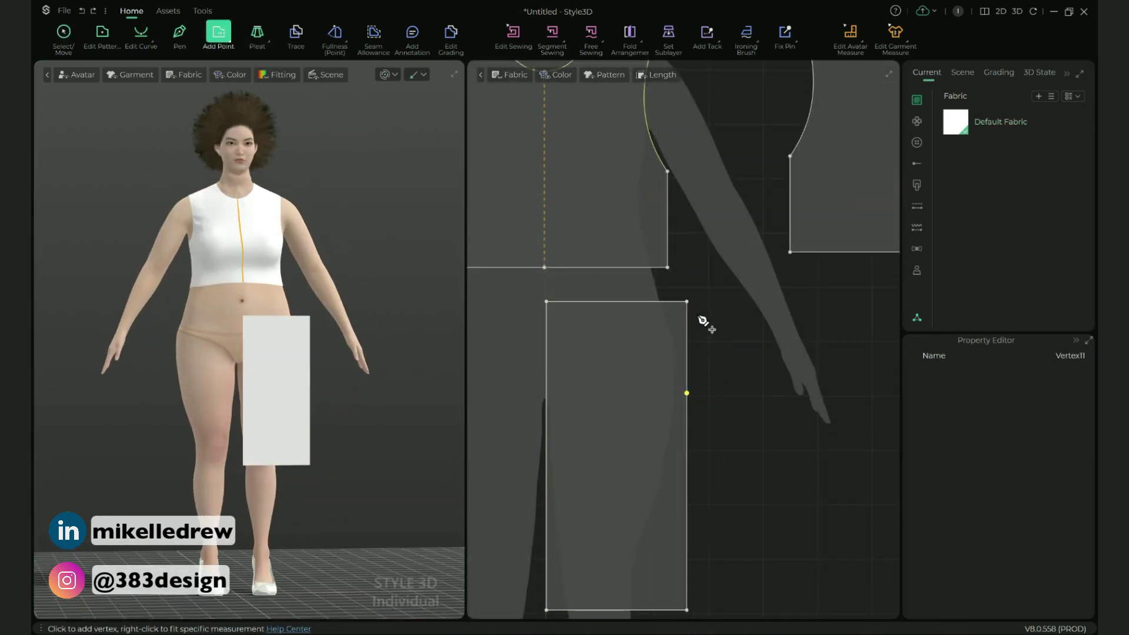
left_click(101, 32)
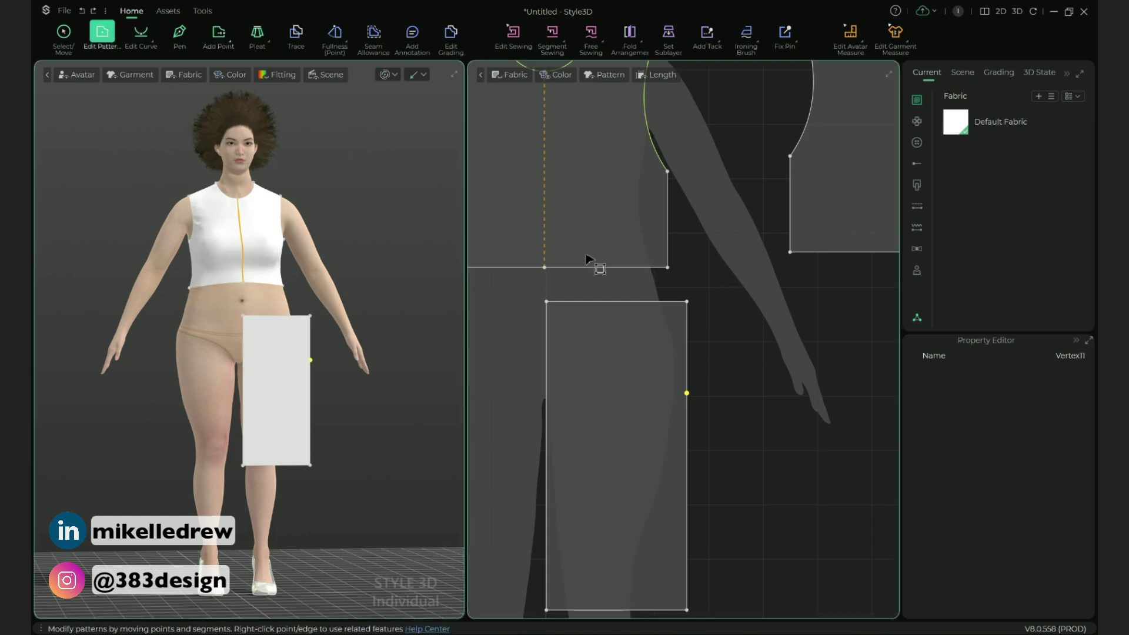
left_click_drag(687, 302, 670, 302)
left_click(546, 304)
left_click_drag(547, 316, 546, 318)
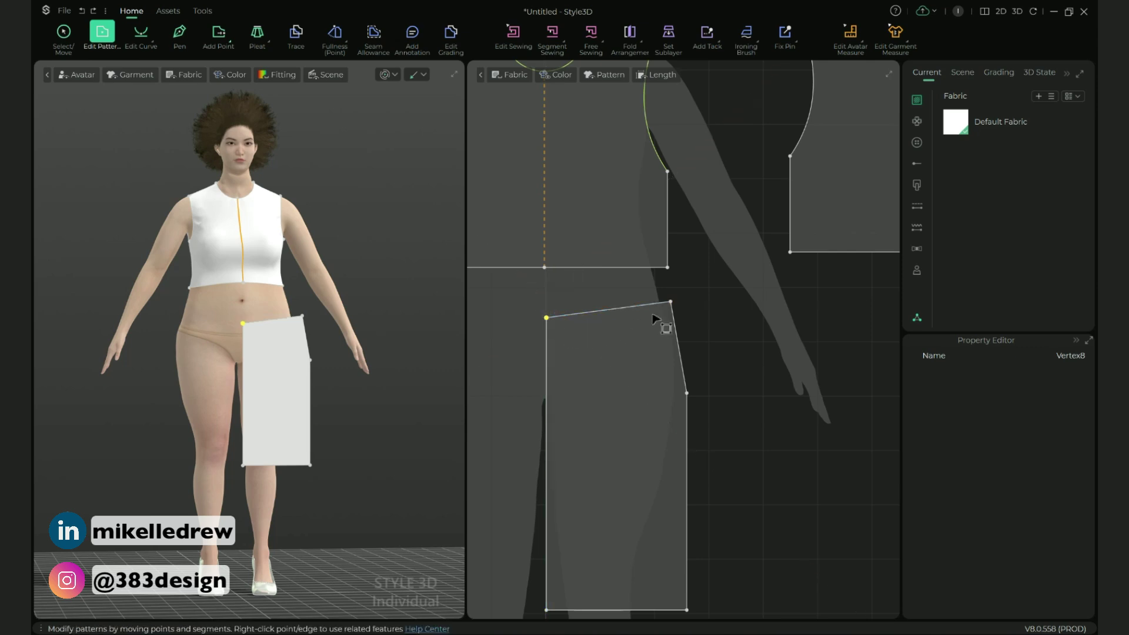
- Curve the top edge downward and bow the right side edge outward over the hip
right_click_drag(373, 382, 267, 383)
scroll(267, 384, "up", 2)
scroll(266, 382, "up", 4)
middle_click_drag(259, 383, 313, 353)
left_click(141, 32)
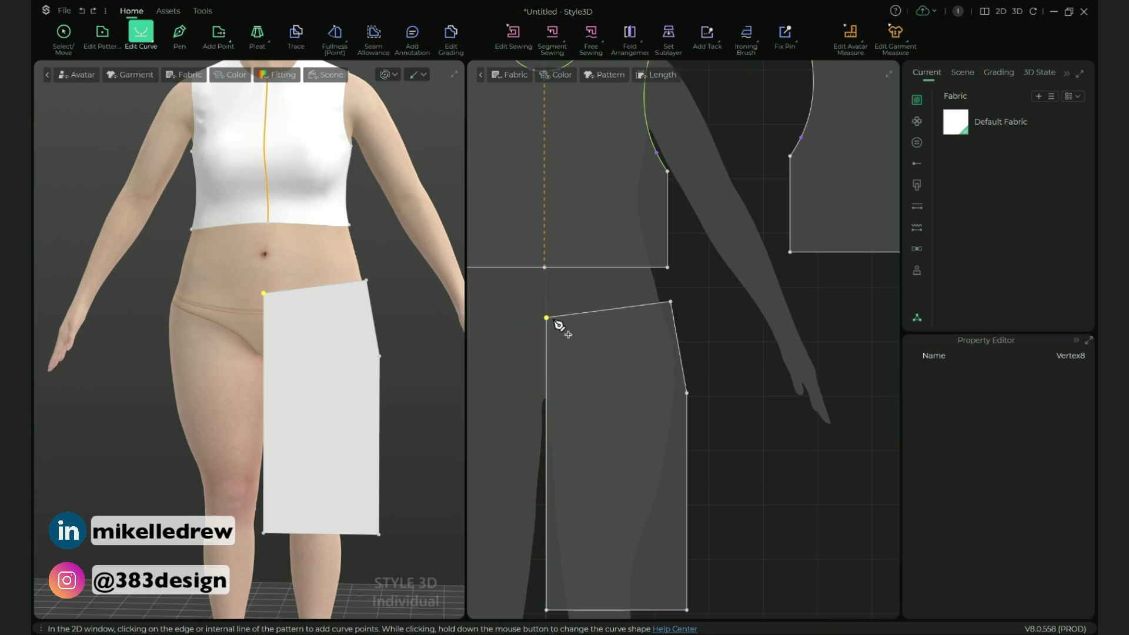
left_click_drag(554, 318, 558, 319)
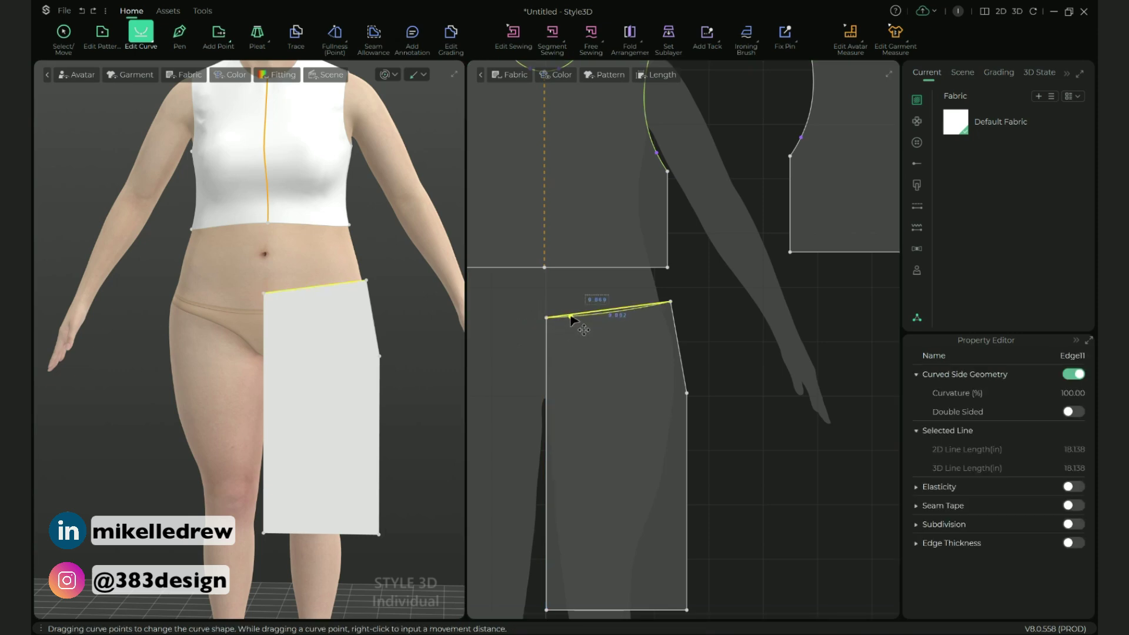
left_click_drag(676, 337, 682, 340)
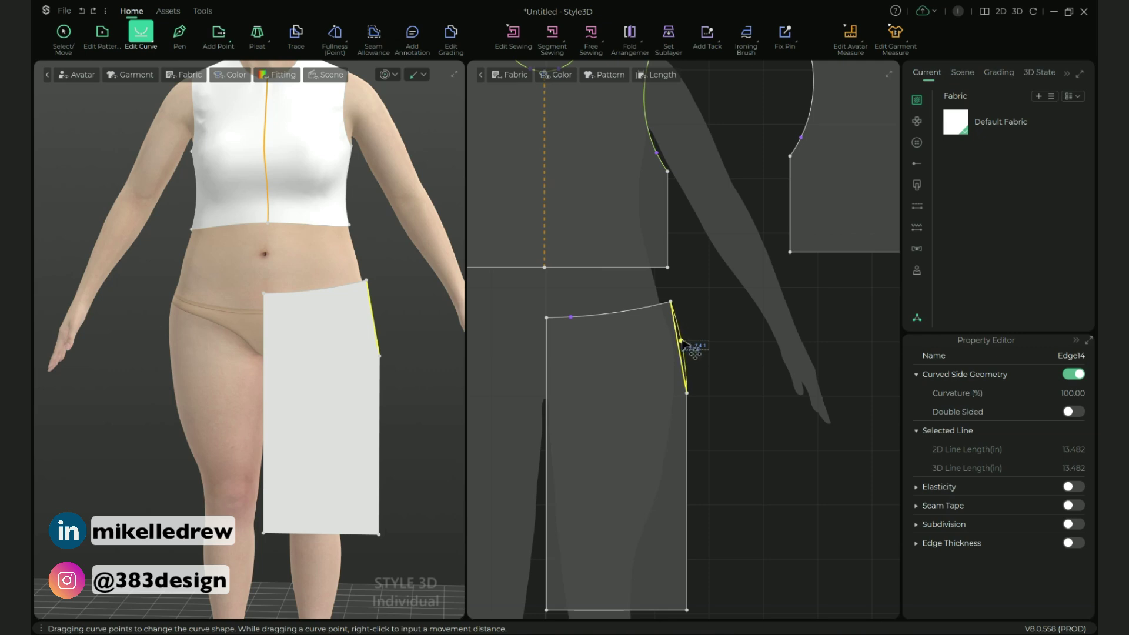
left_click_drag(682, 340, 682, 341)
scroll(711, 394, "down", 5)
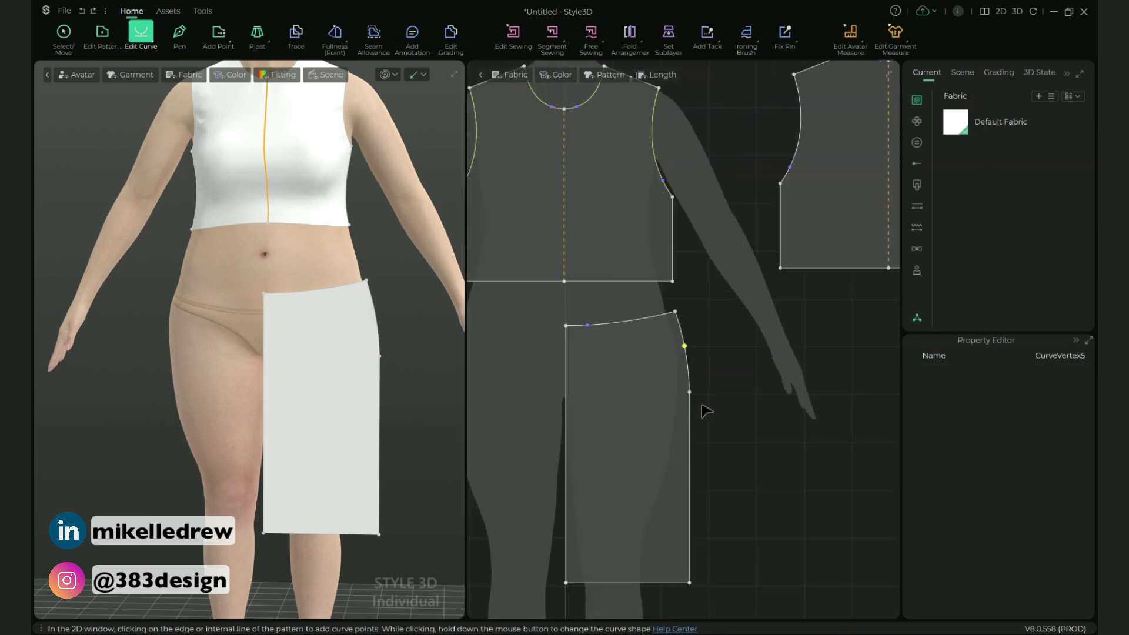
key("w")
left_click(625, 435)
- Make the skirt's left edge a symmetry axis, mirroring it into a full front piece
right_click(624, 434)
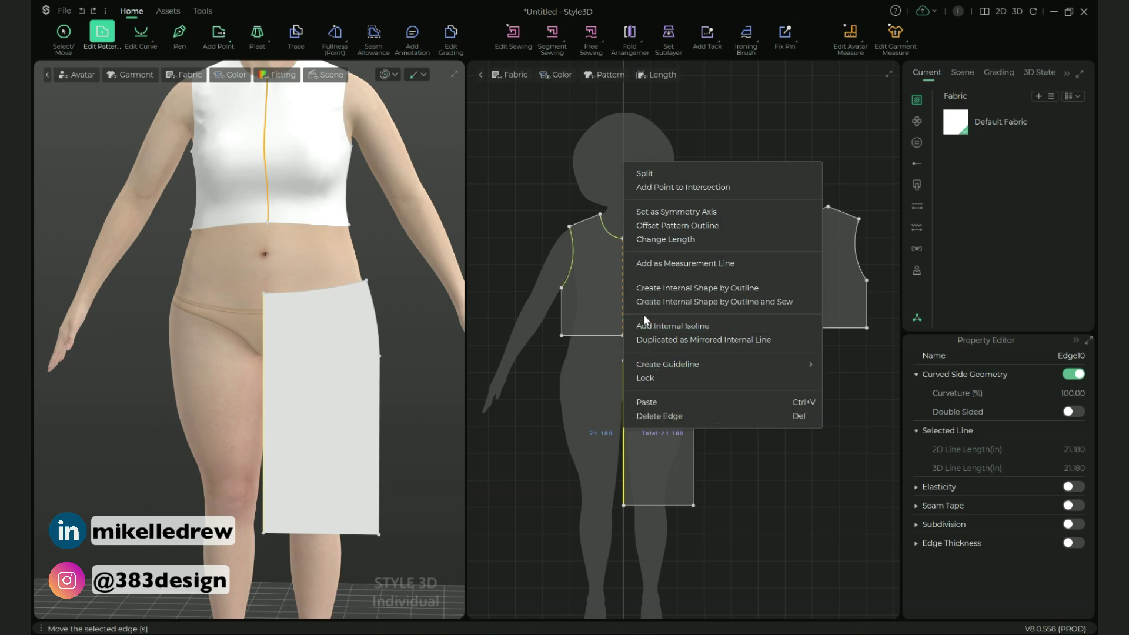
left_click(655, 212)
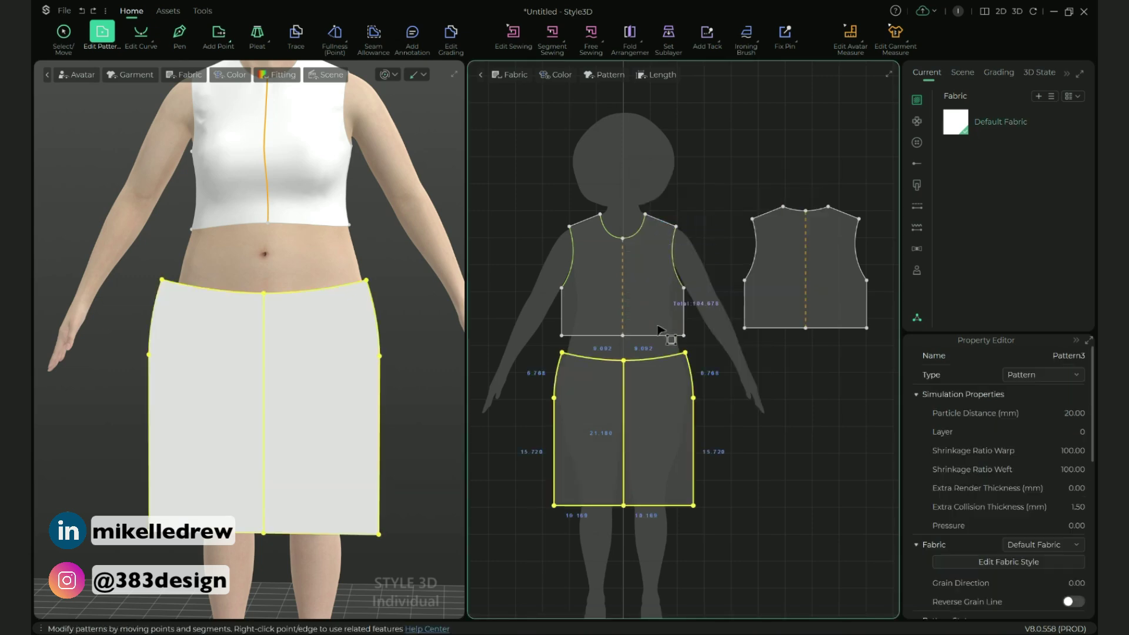
left_click(746, 448)
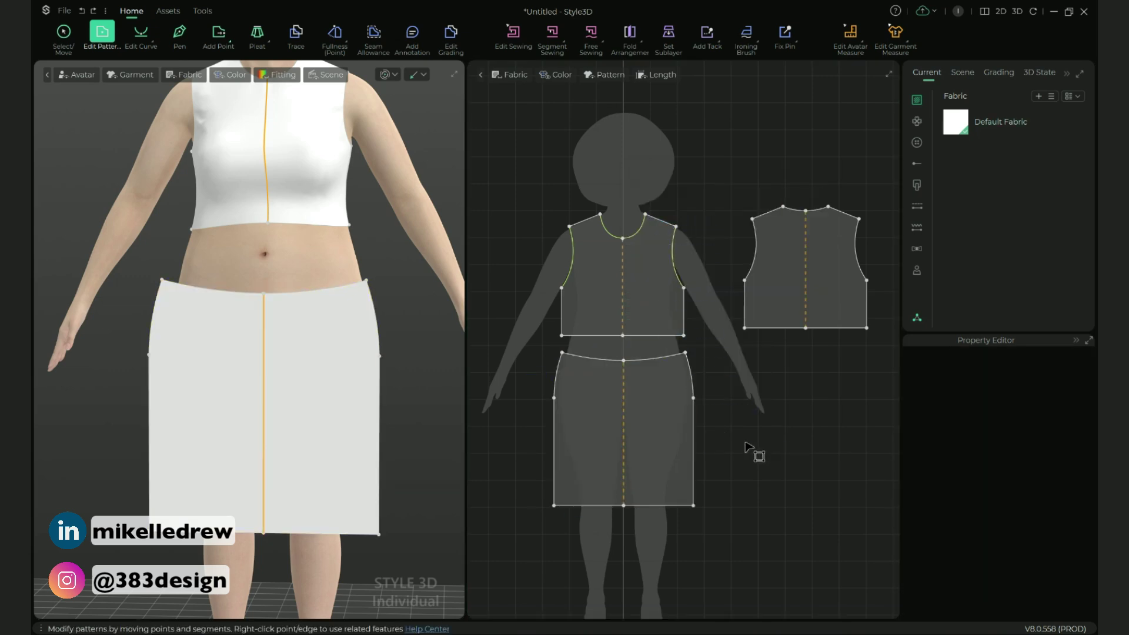
- Copy the skirt pattern and paste the duplicate beside the original
key("a")
left_click(674, 398)
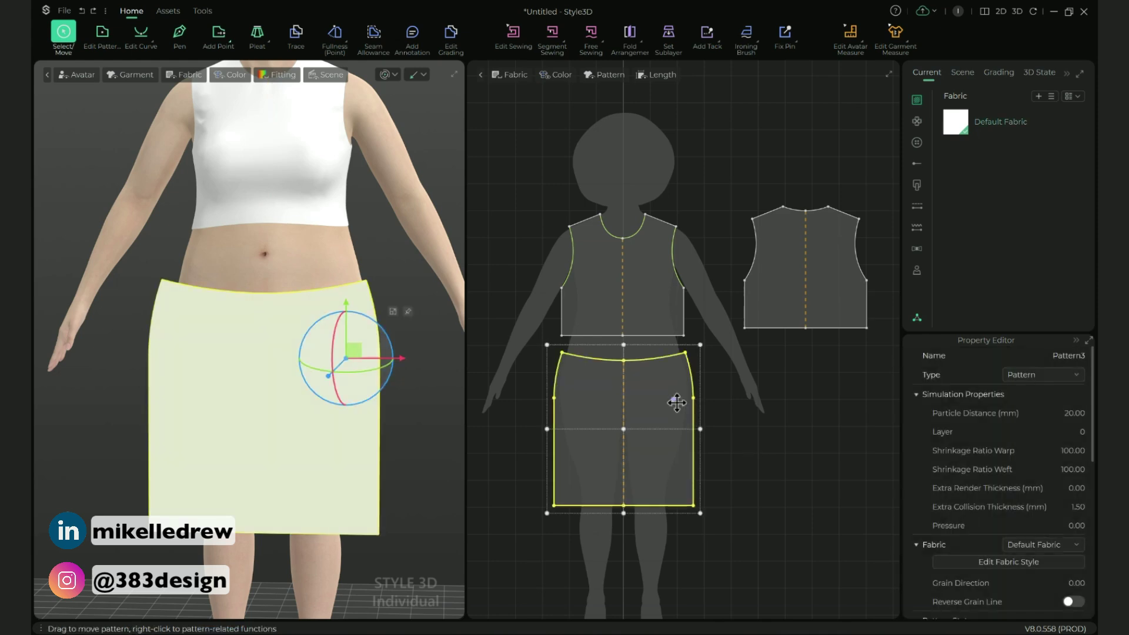
right_click(672, 398)
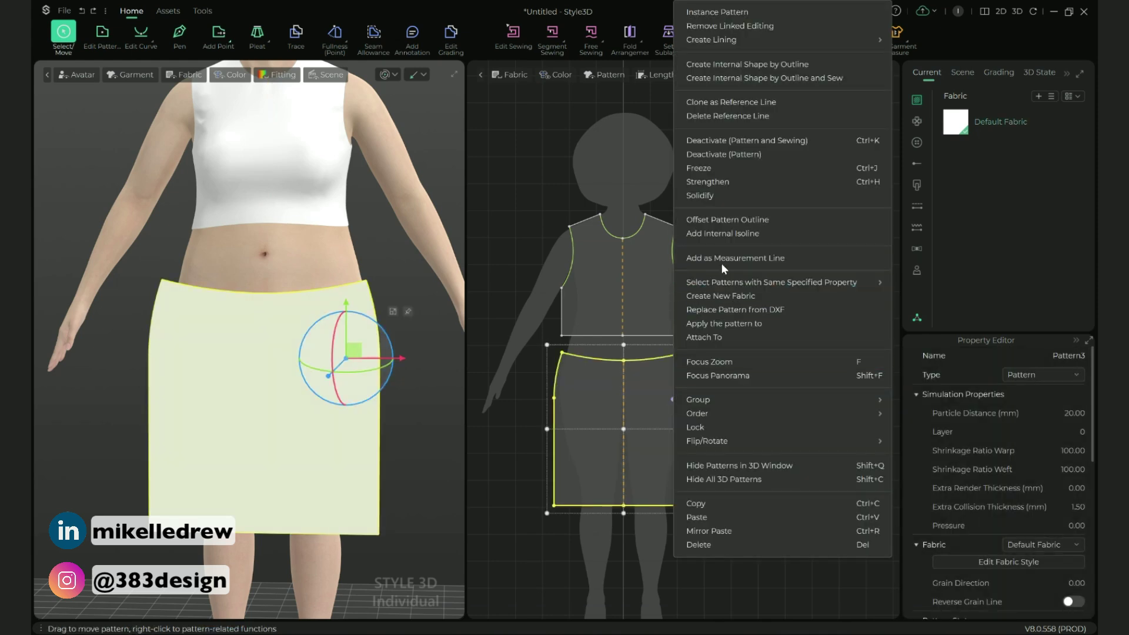
left_click(708, 503)
right_click(669, 430)
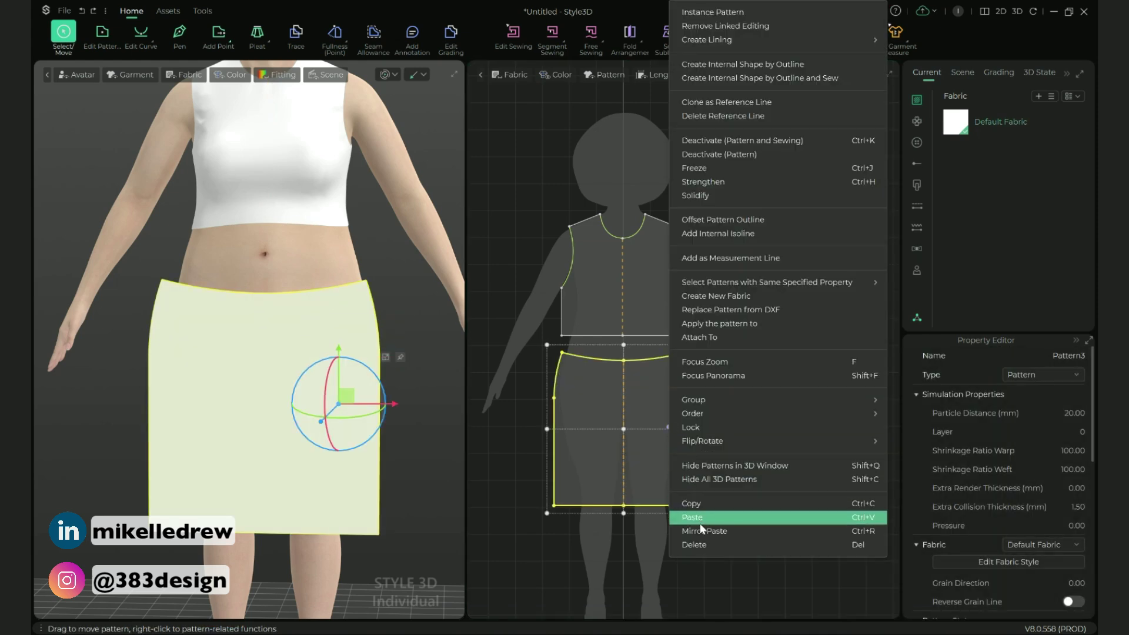
left_click(726, 516)
left_click(800, 435)
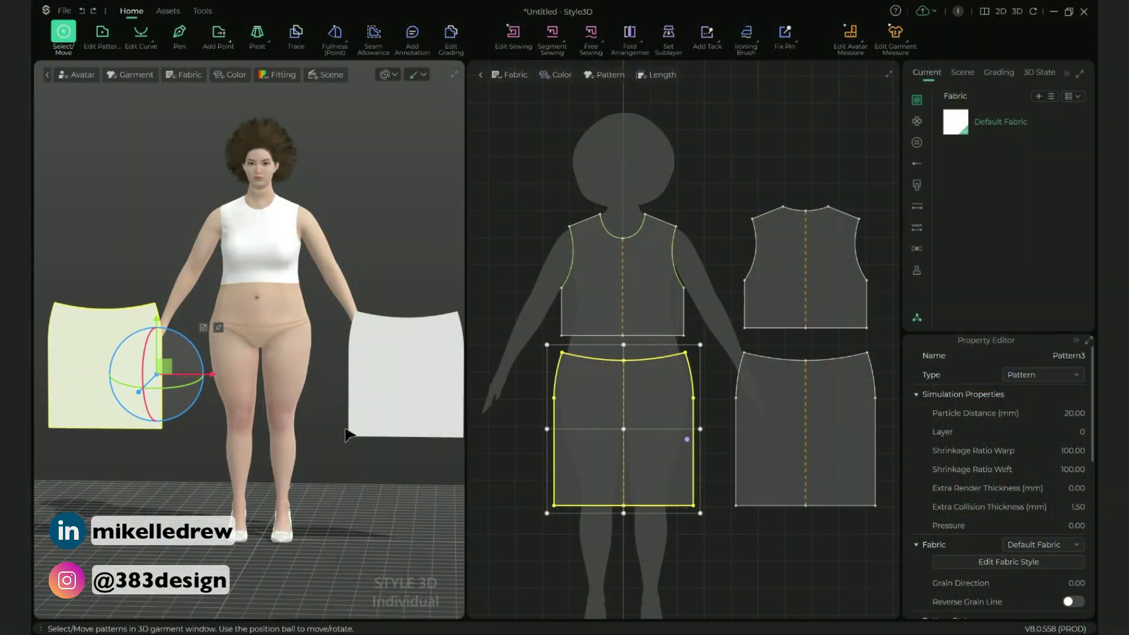
- Place the front skirt on the avatar's front arrangement point, lower it to the hips, and move the copy behind
key("shift+f")
scroll(270, 320, "up", 5)
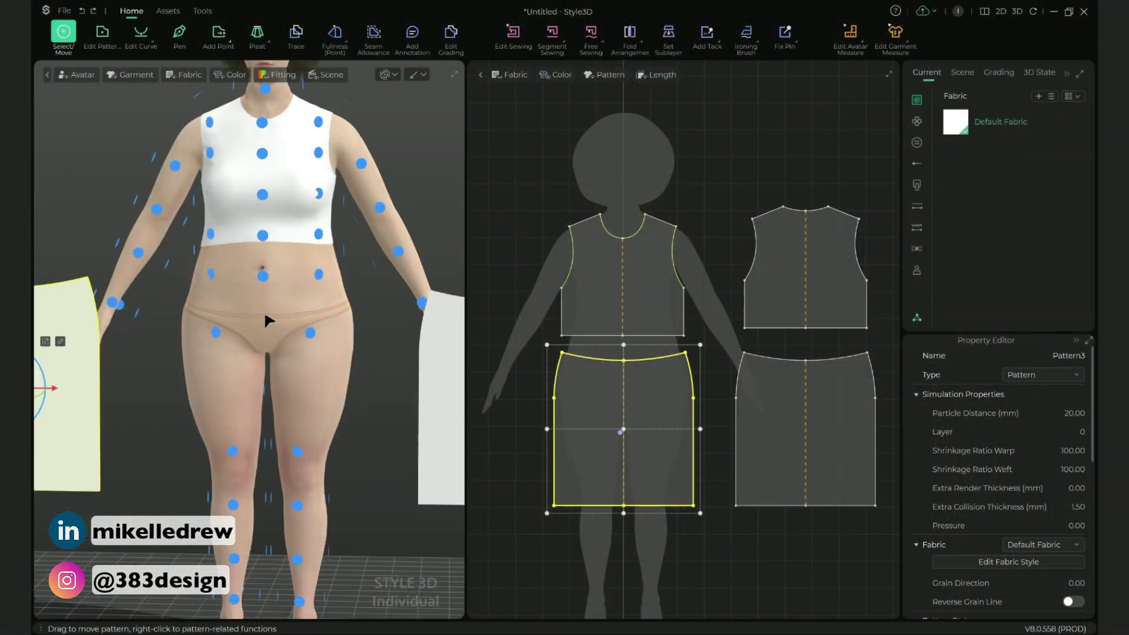
left_click(262, 285)
left_click_drag(269, 276, 269, 375)
right_click_drag(365, 393, 216, 400)
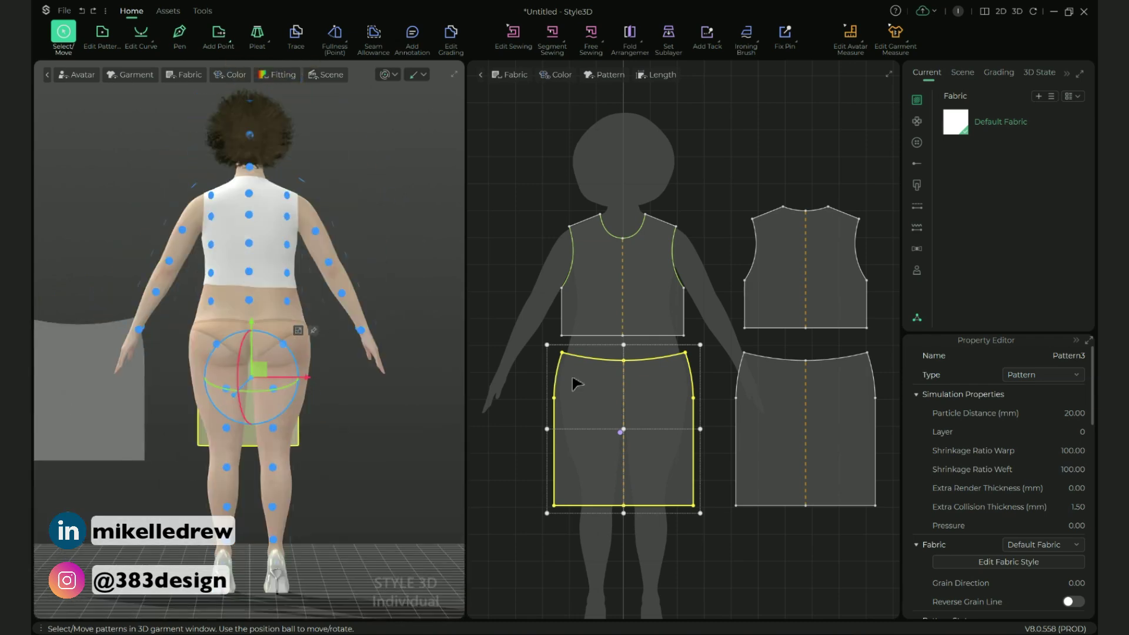
left_click(781, 412)
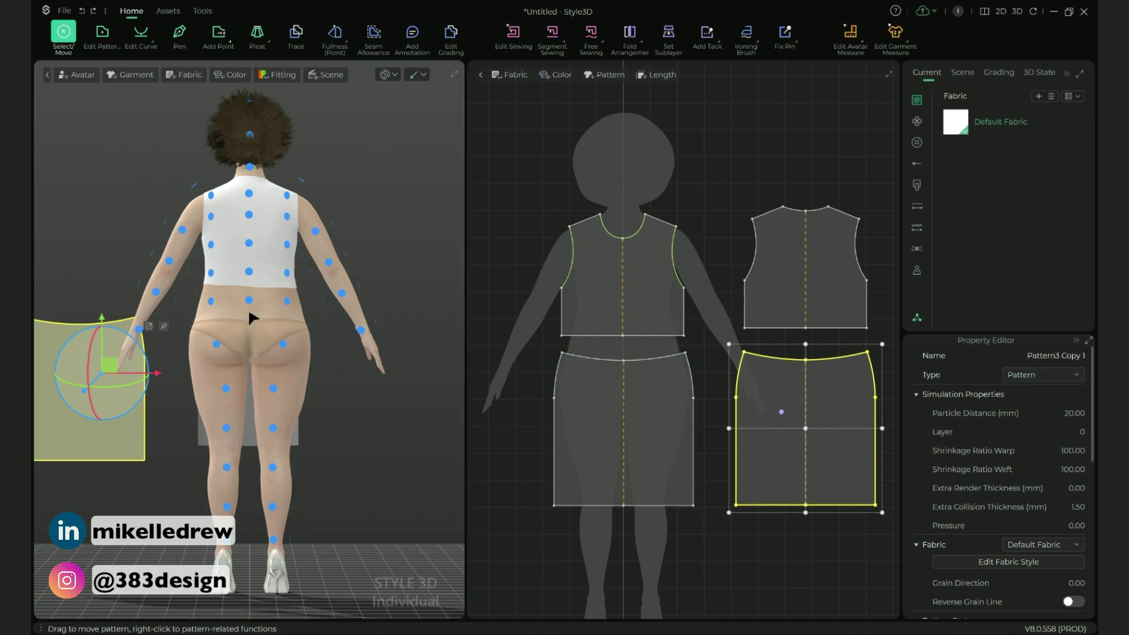
left_click_drag(103, 370, 235, 328)
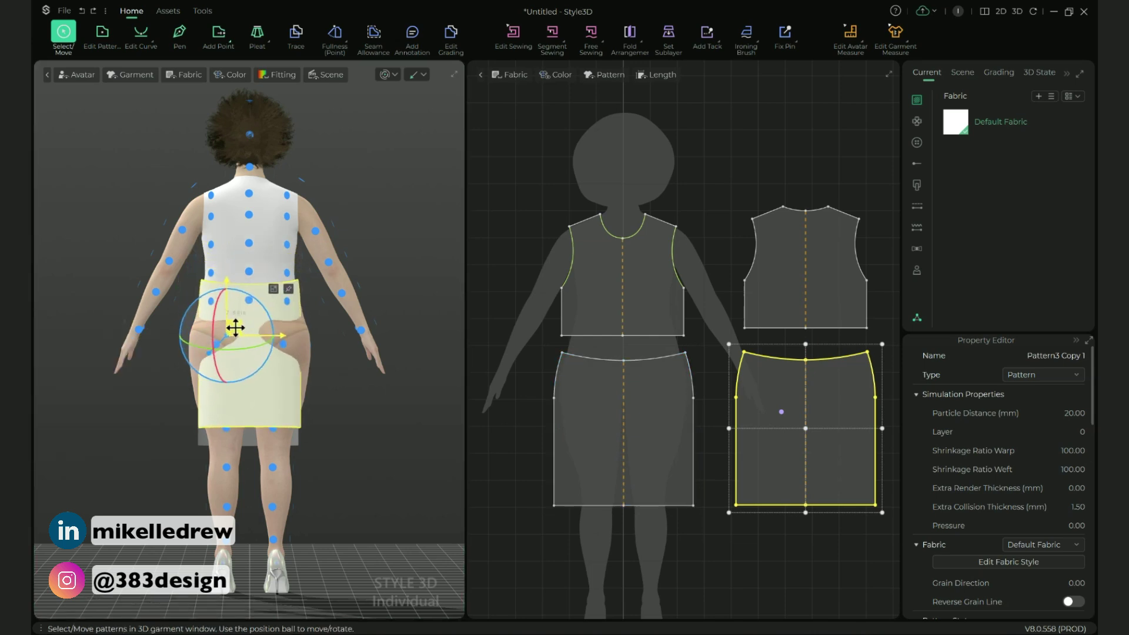
- Nudge the front skirt panel clear of the hips, checking it from the side and front
right_click_drag(235, 328, 305, 406)
left_click(577, 401)
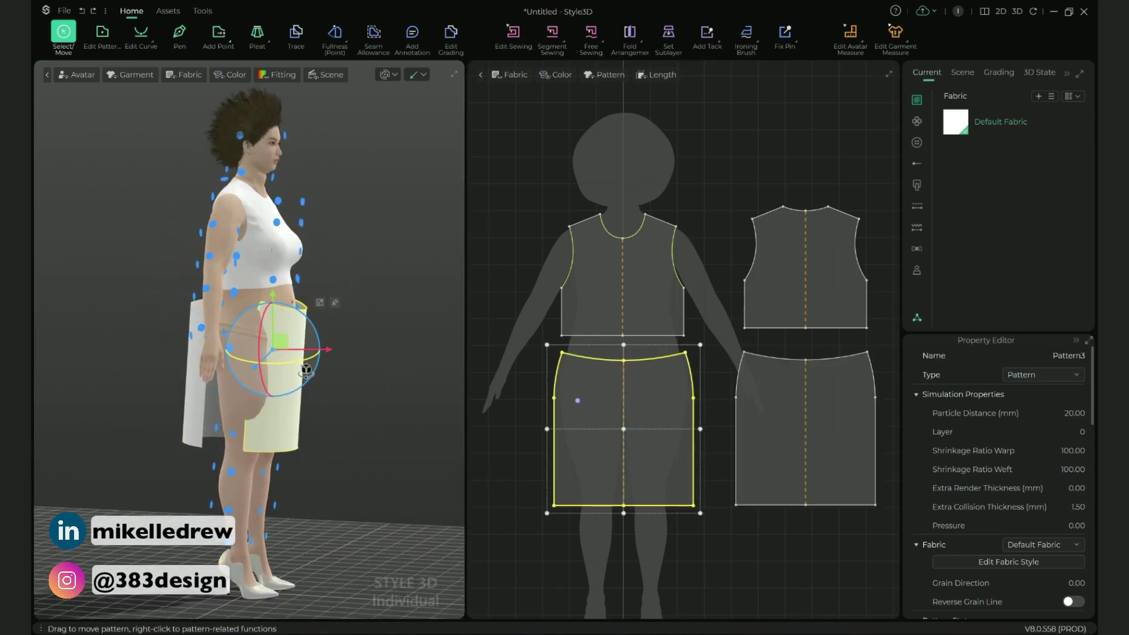
left_click_drag(280, 349, 292, 350)
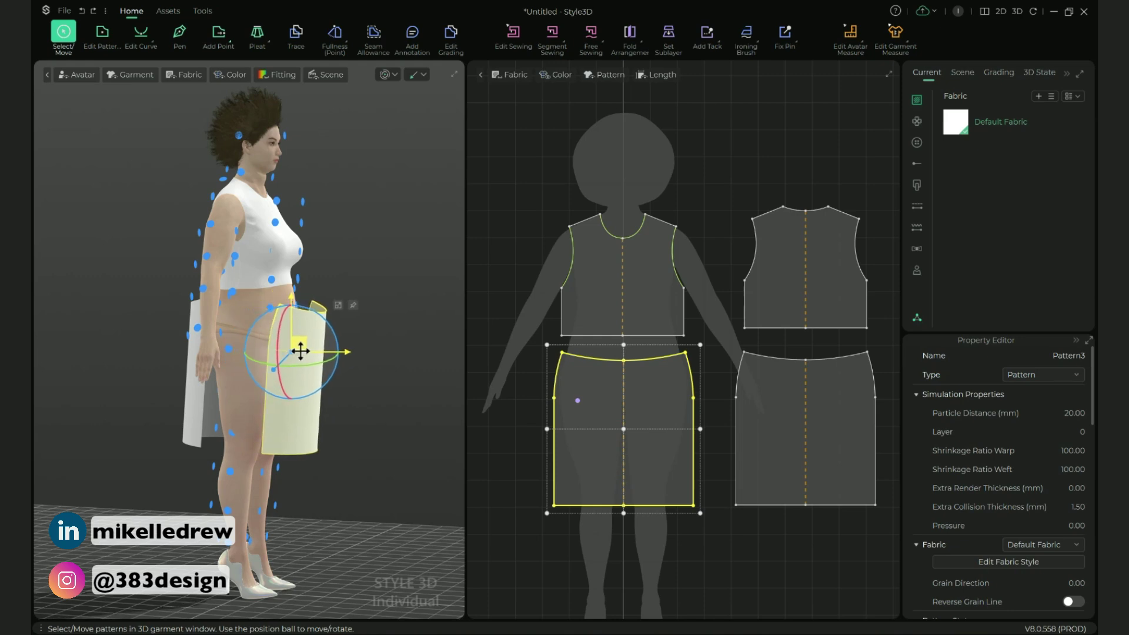
right_click_drag(356, 370, 247, 369)
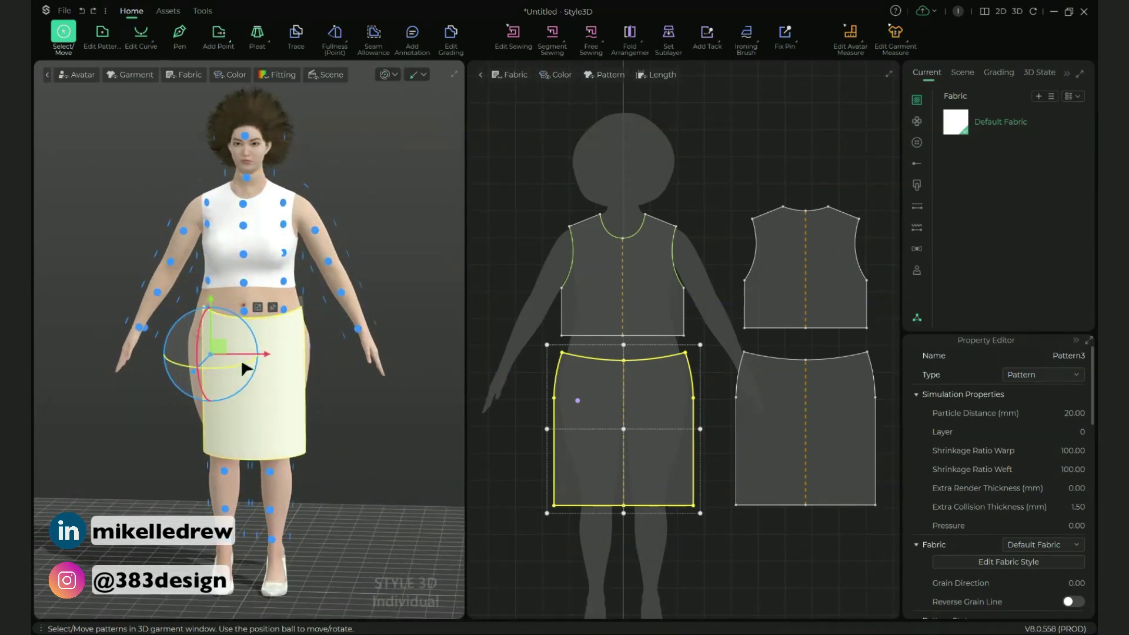
- Sew the front and back skirt side seams together with Free Sewing
key("n")
scroll(706, 378, "up", 1)
left_click(679, 339)
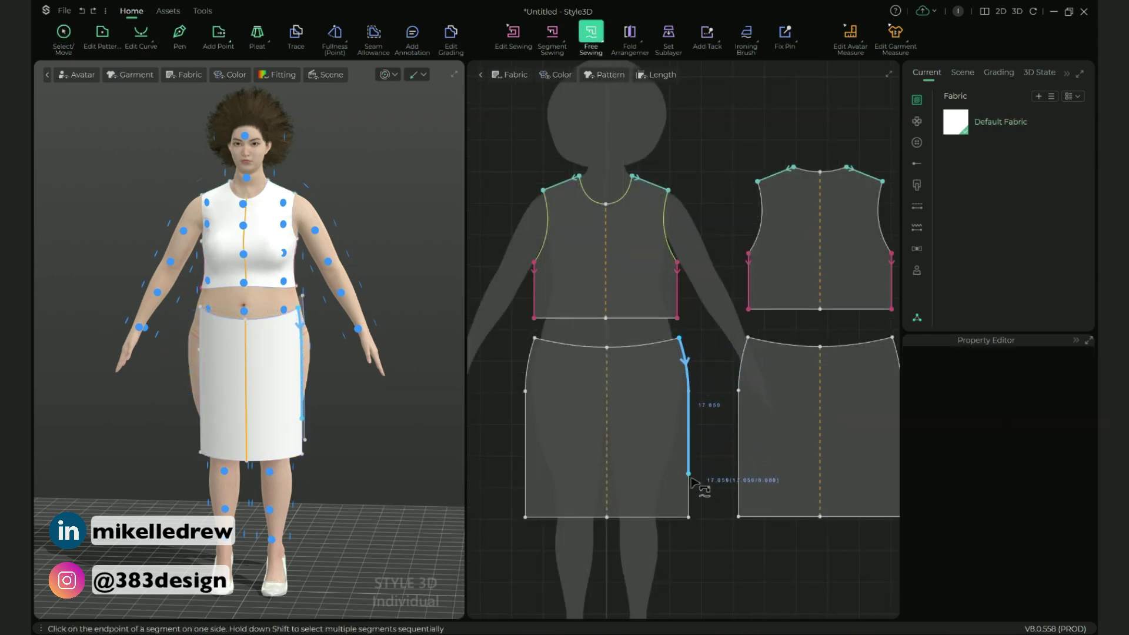
left_click(688, 517)
left_click(746, 338)
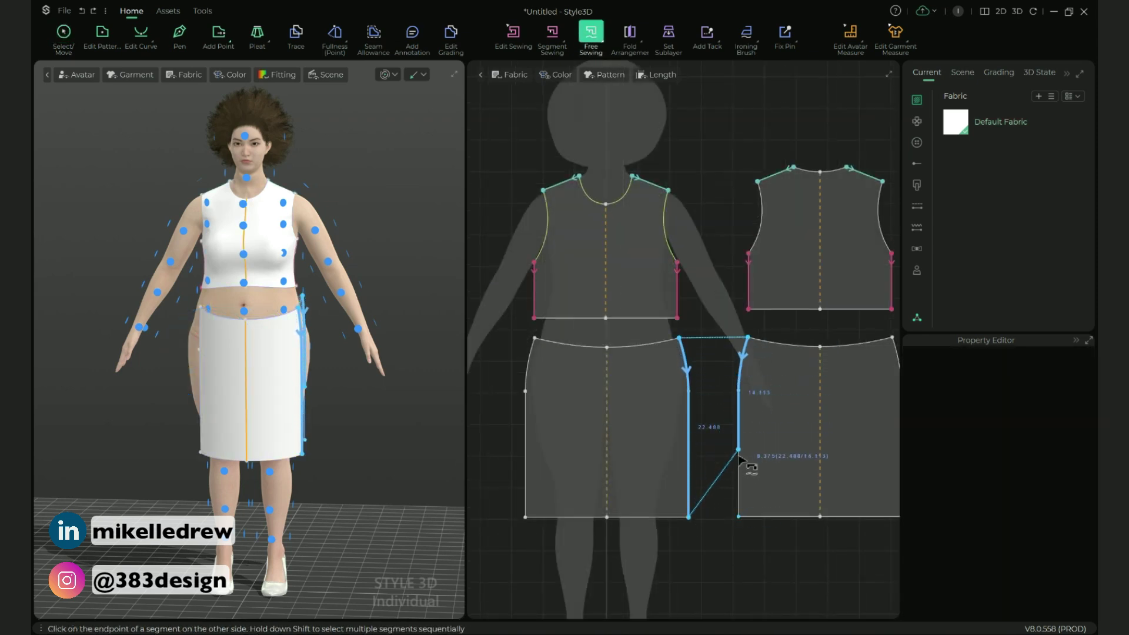
left_click(738, 516)
- Simulate to drape the skirt onto the avatar and inspect it from the back and side
key("space")
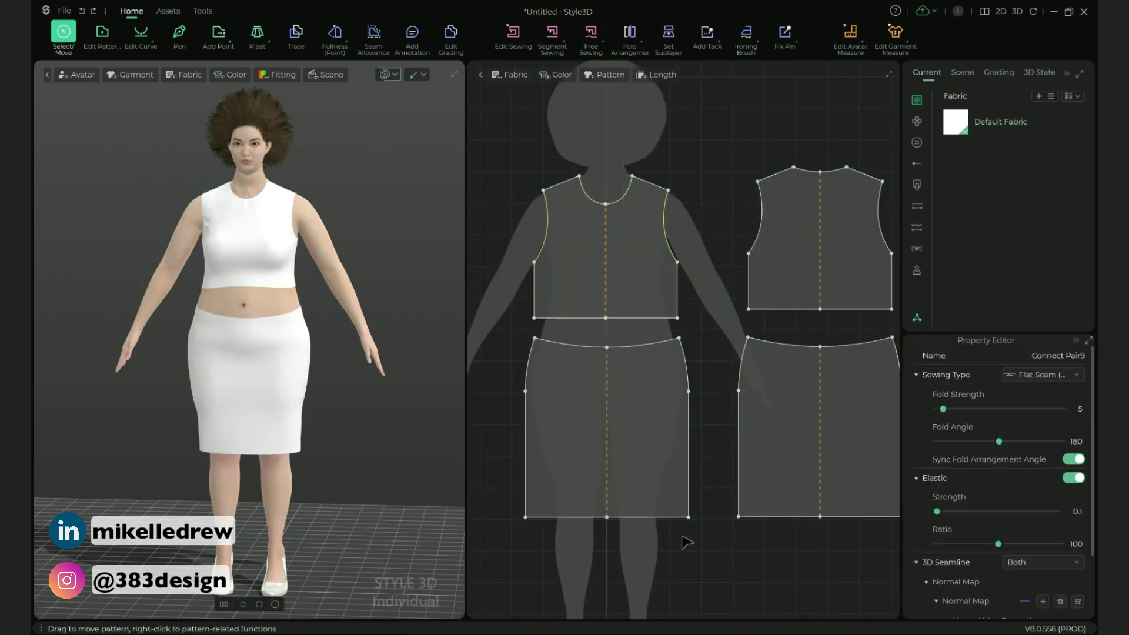
right_click_drag(320, 504, 393, 488)
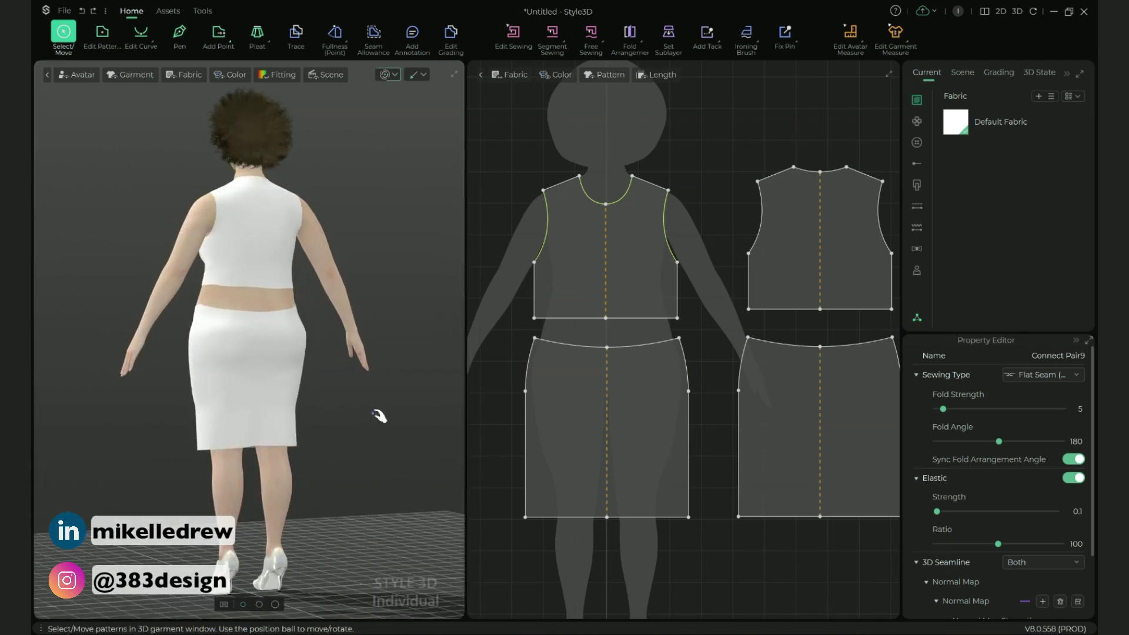
right_click_drag(462, 478, 282, 349)
scroll(281, 349, "up", 6)
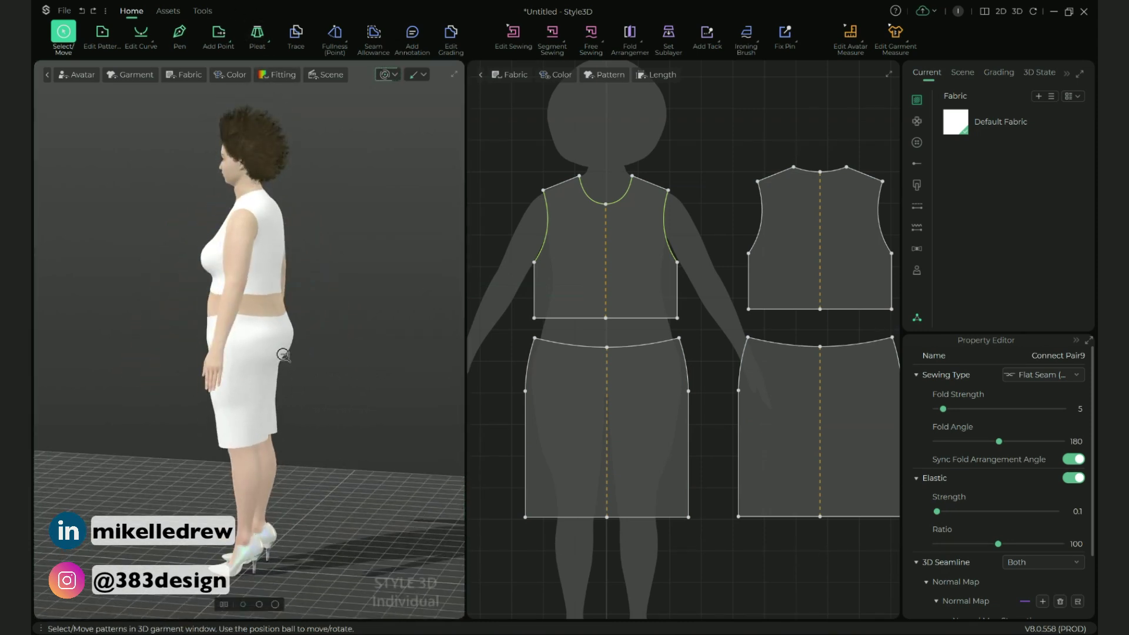
- Show the Garment Stress Analysis map across the outfit
left_click(279, 75)
left_click(311, 116)
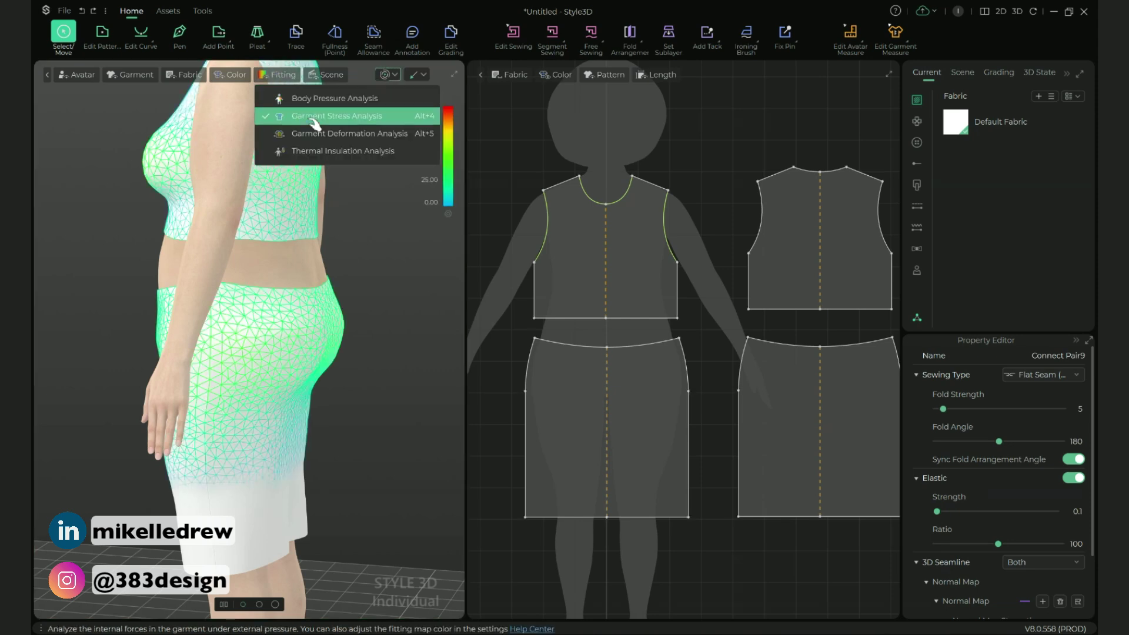
right_click_drag(373, 319, 277, 330)
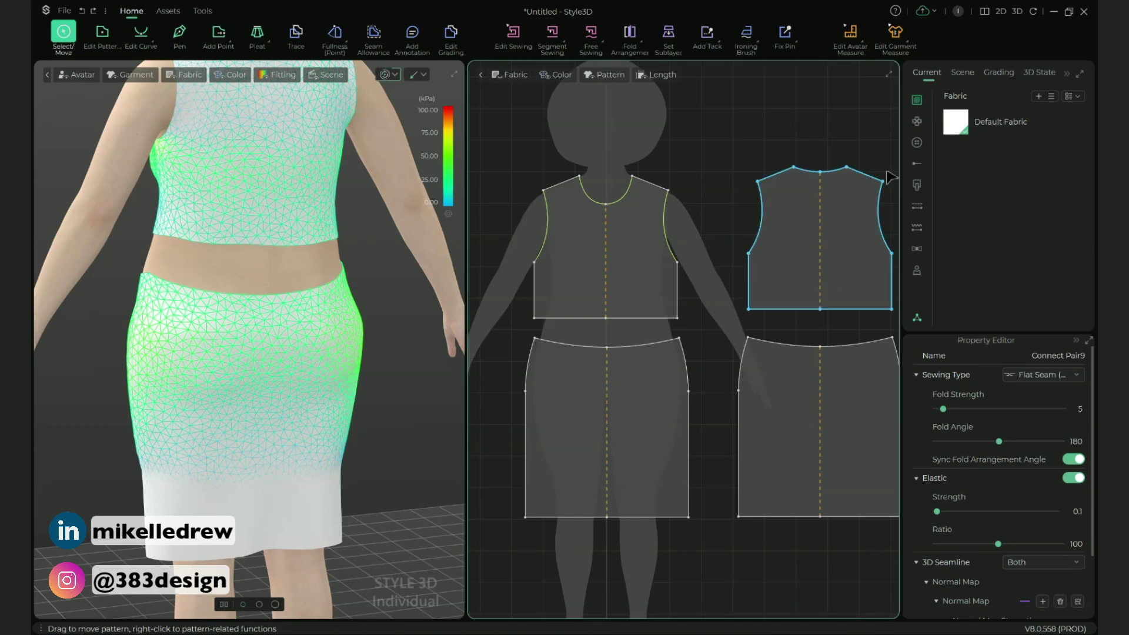
scroll(843, 366, "up", 2)
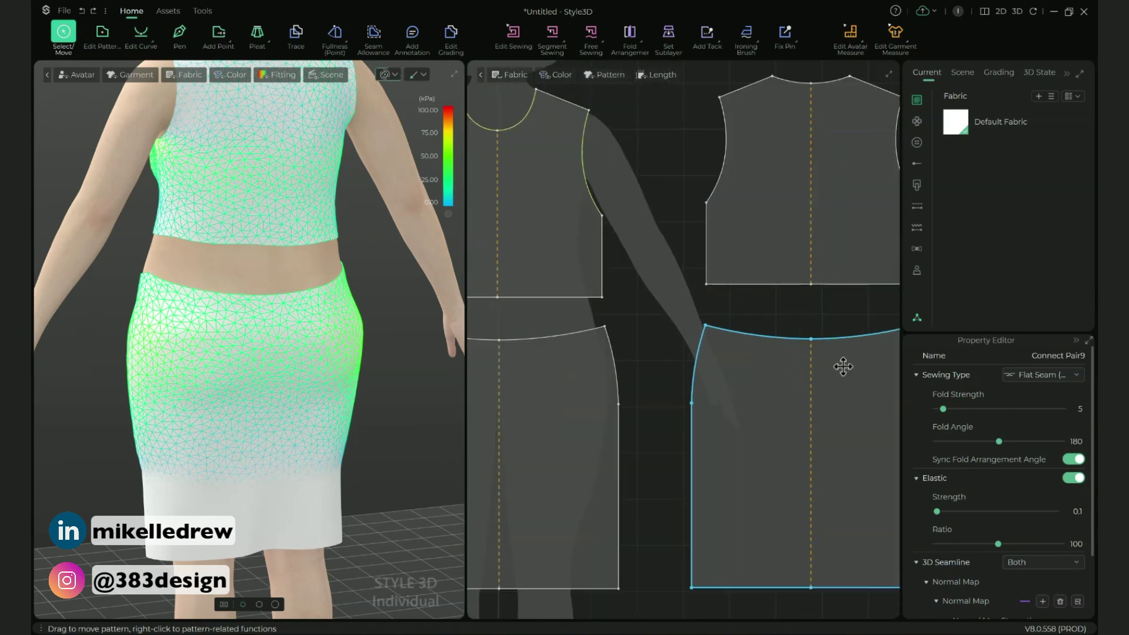
- Move the skirt's centre waist point onto the waistline
right_click_drag(863, 310, 713, 295)
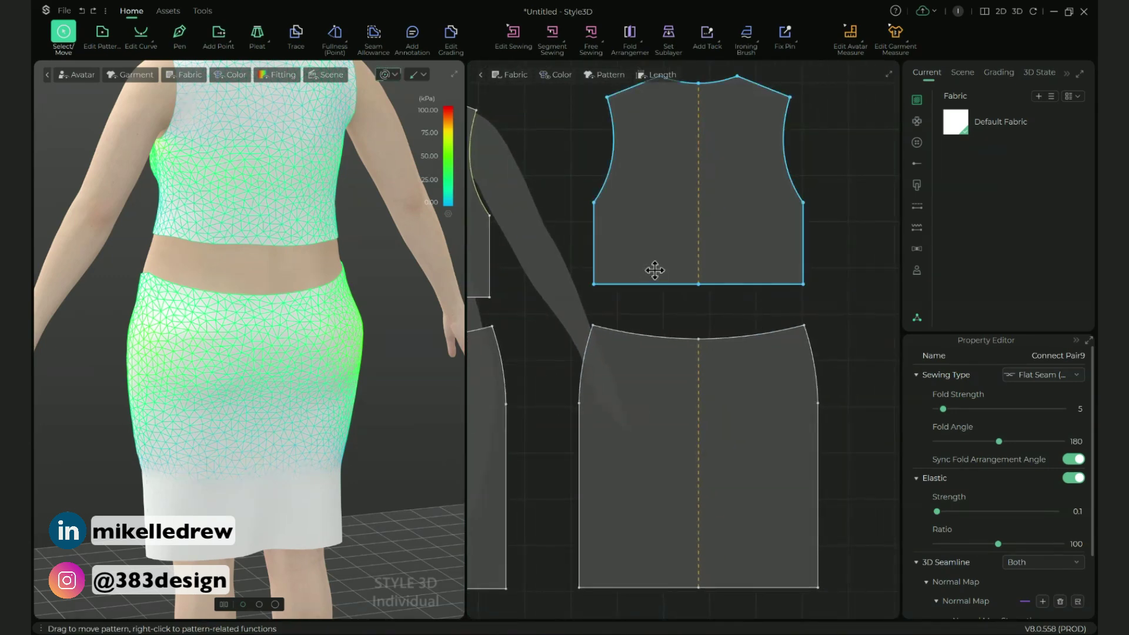
key("z")
left_click(698, 332)
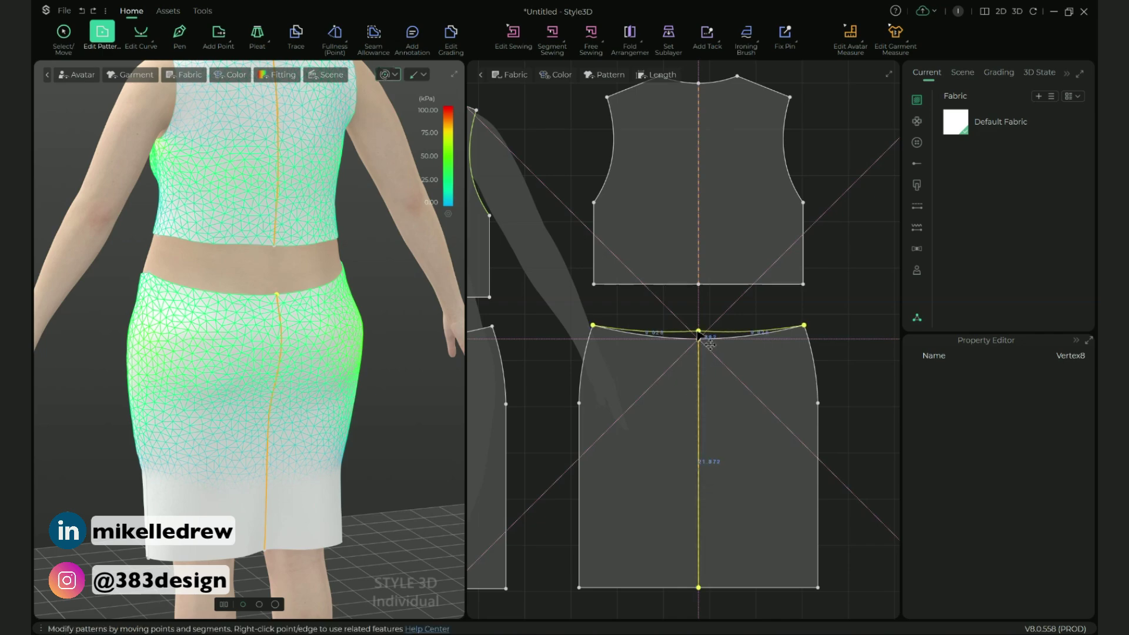
left_click_drag(699, 334, 698, 333)
scroll(698, 333, "up", 6)
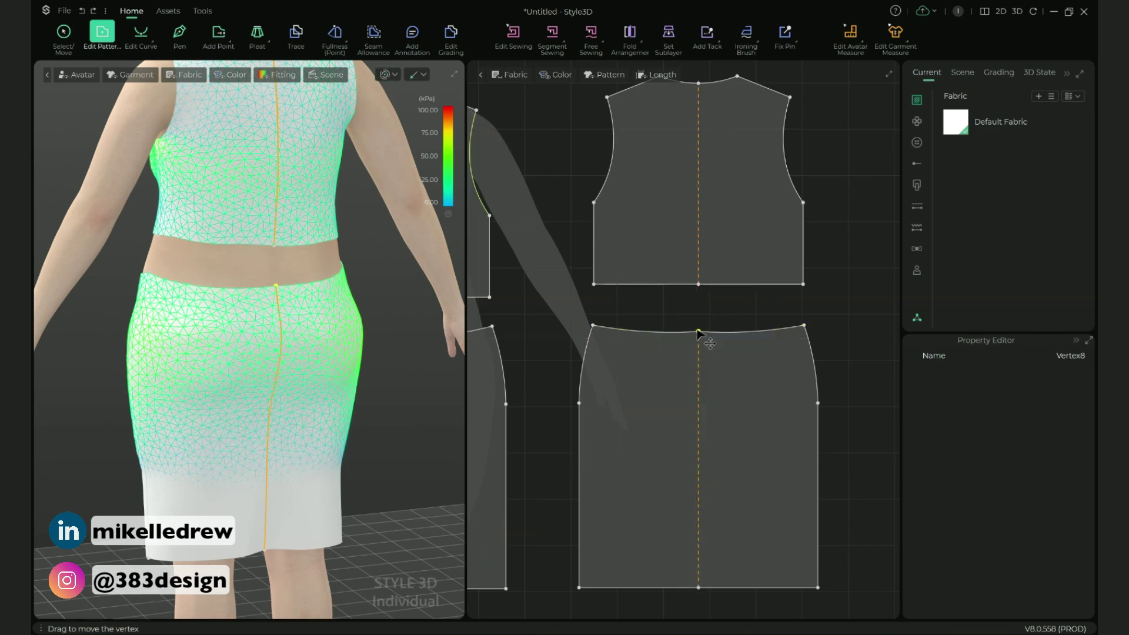
- Remove all waist curve points and bow the waist edge into one smooth downward curve
key("v")
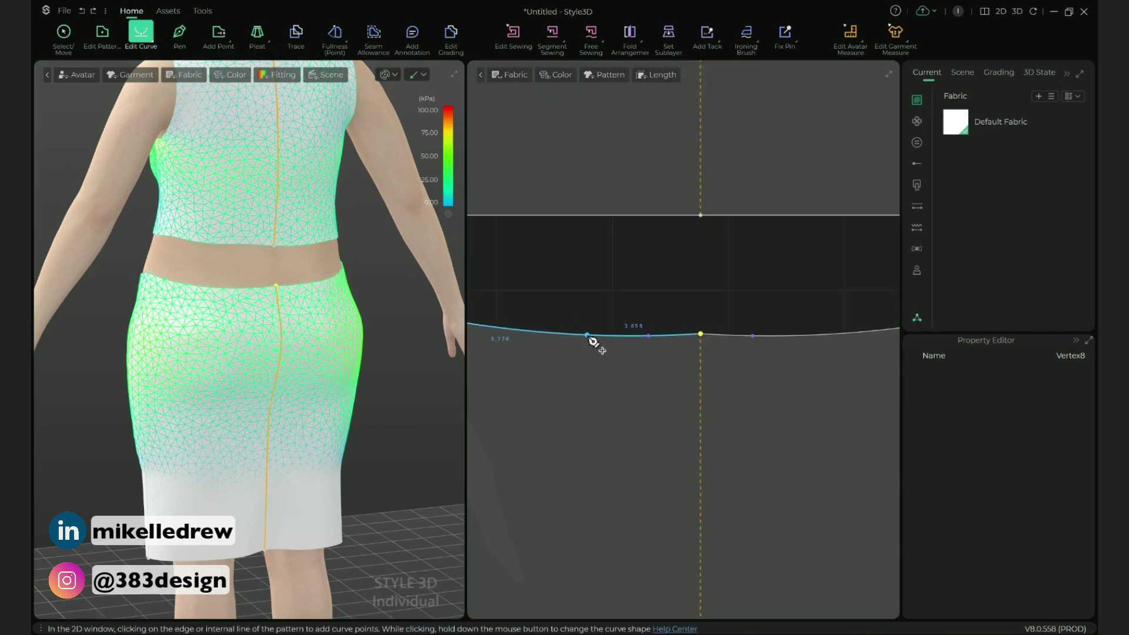
right_click(590, 339)
left_click(628, 375)
scroll(623, 333, "down", 5)
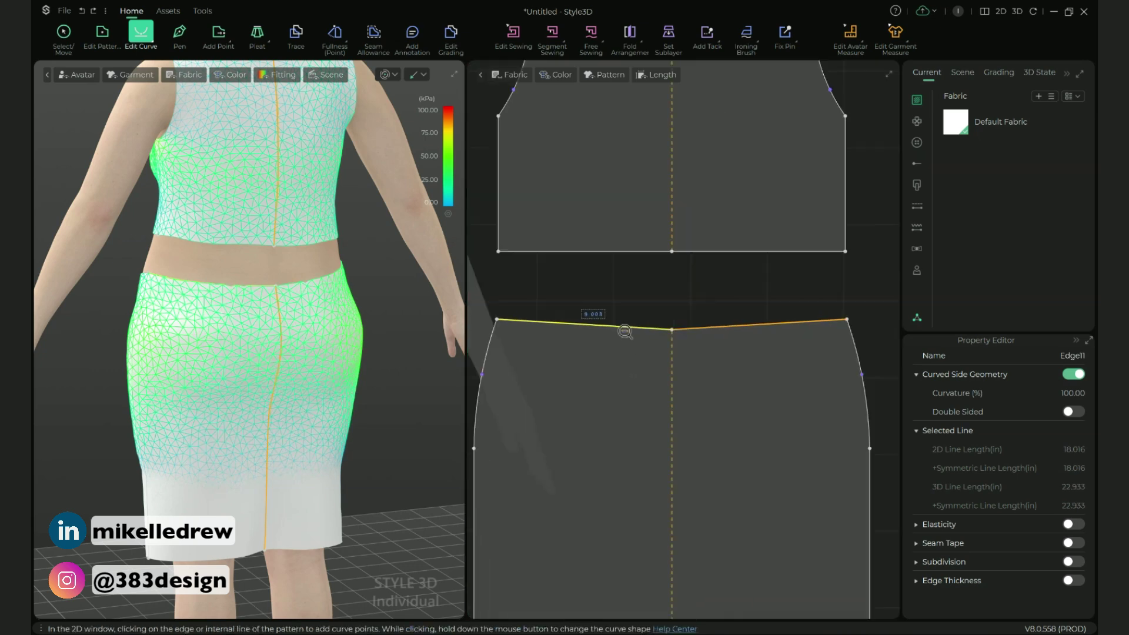
left_click_drag(649, 330, 629, 330)
scroll(647, 311, "down", 5)
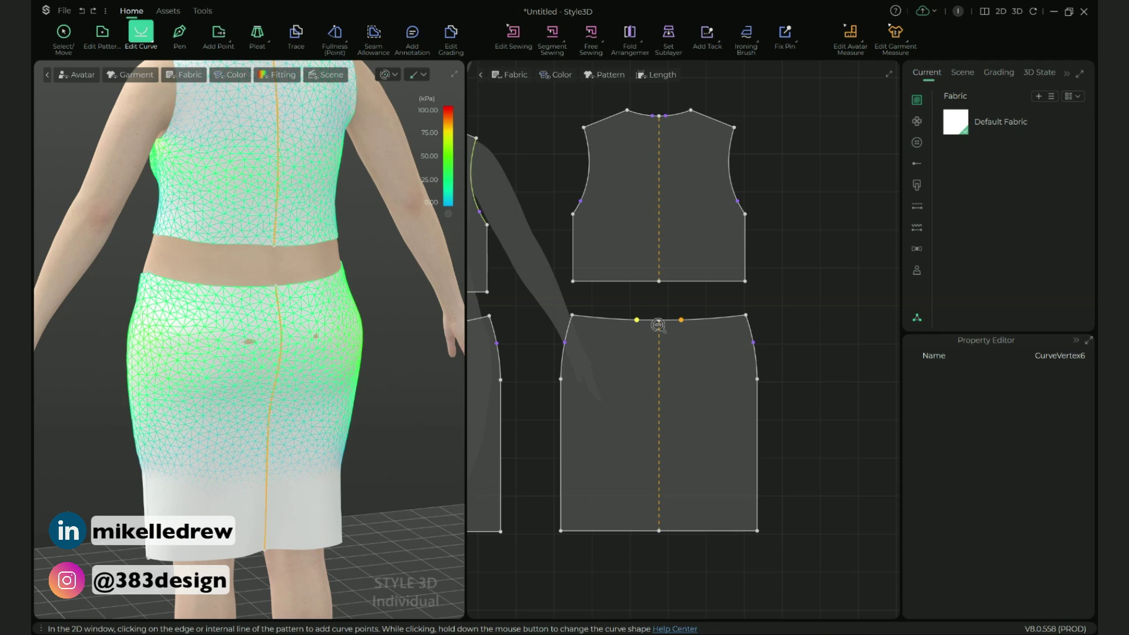
scroll(657, 325, "down", 3)
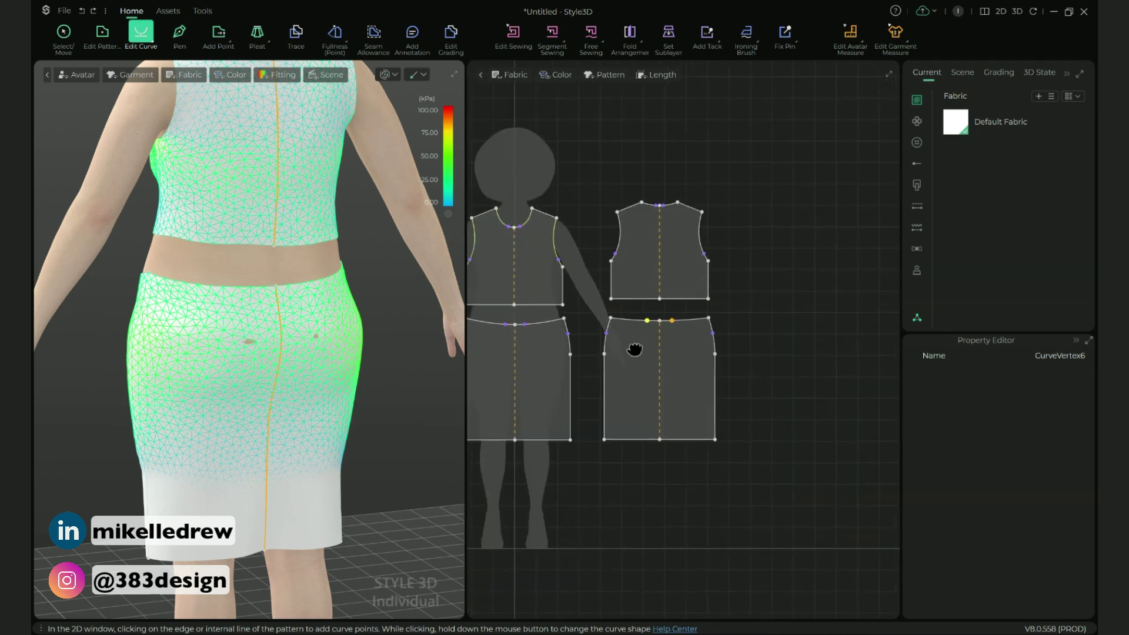
- Nudge the front and back skirt side edges outward and re-simulate the drape
middle_click_drag(630, 347, 708, 340)
left_click(103, 32)
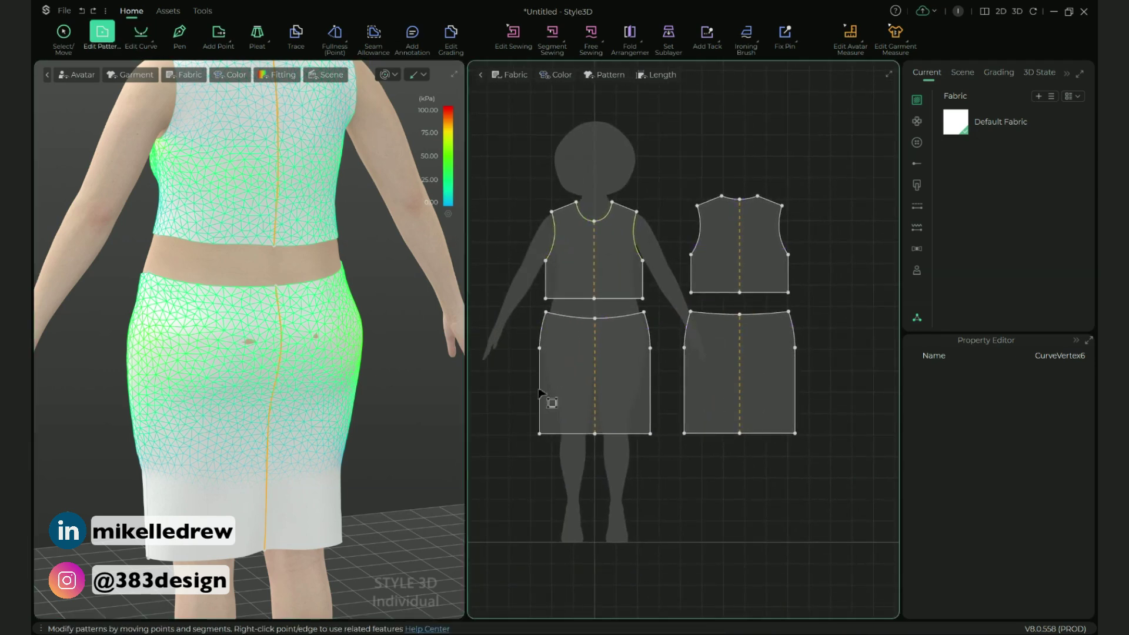
scroll(627, 351, "up", 3)
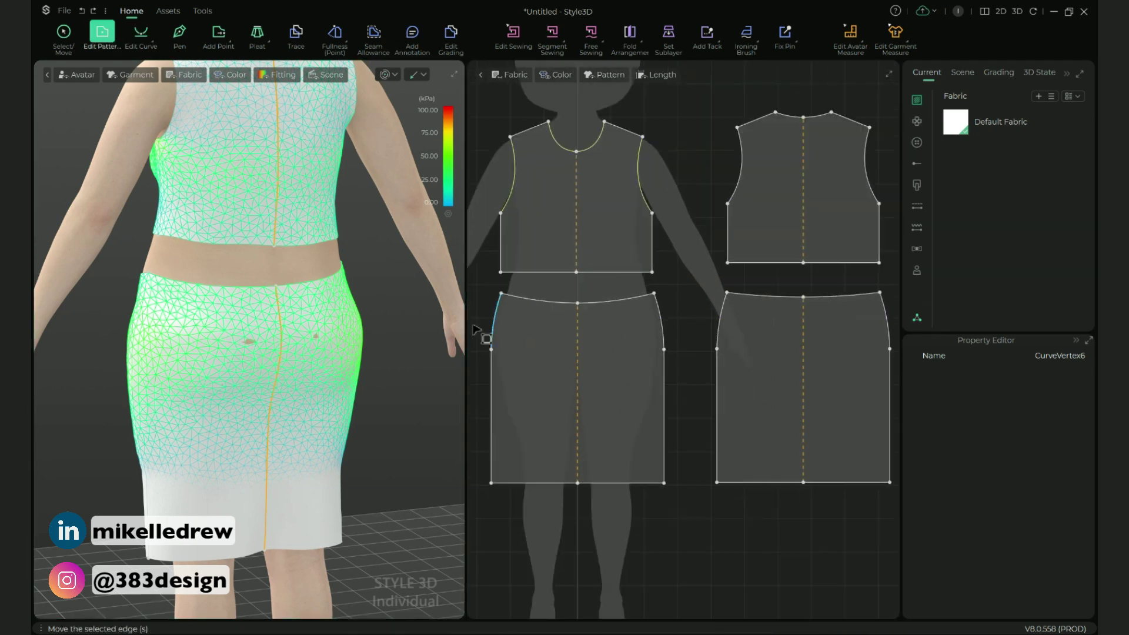
left_click(493, 317)
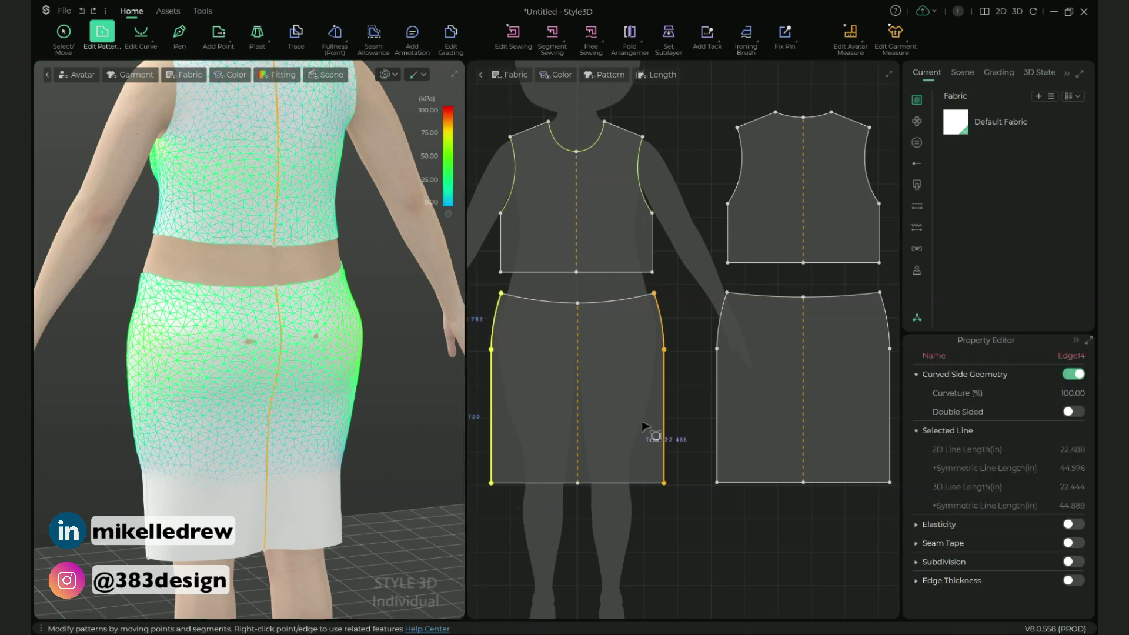
left_click_drag(732, 450, 743, 506, "shift")
key("Left")
key("Left")
key("Left")
key("Left")
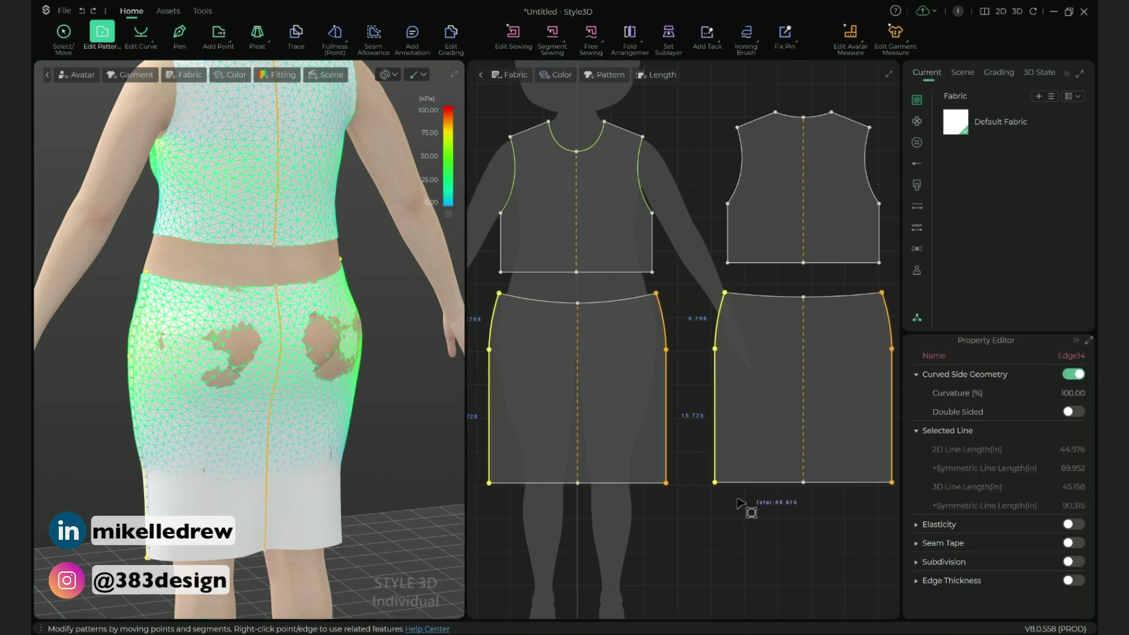
key("space")
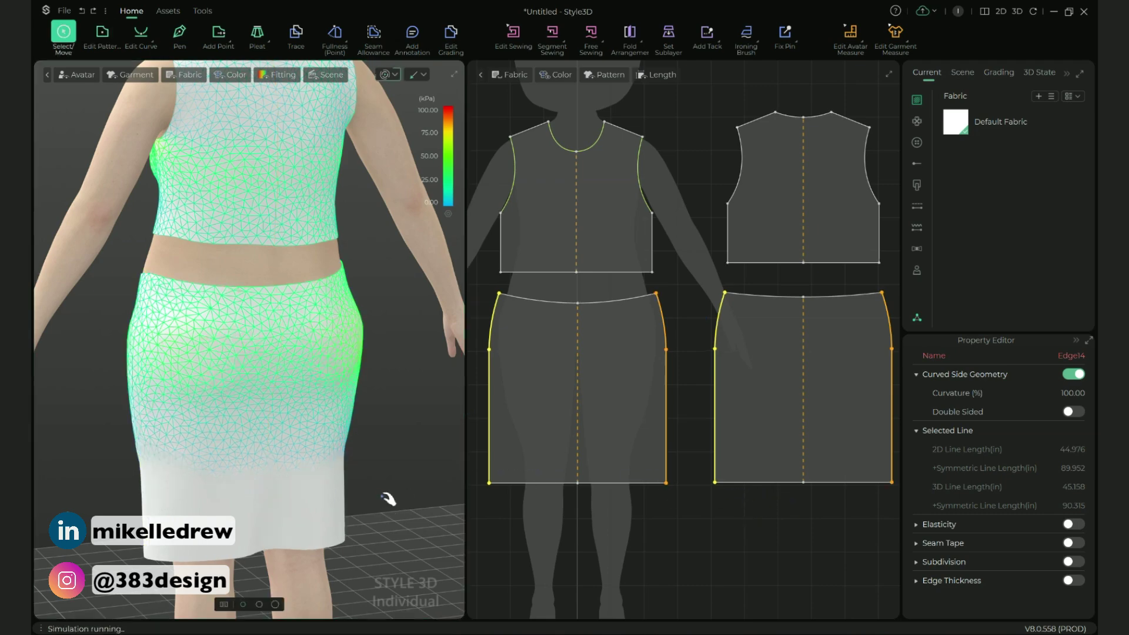
key("space")
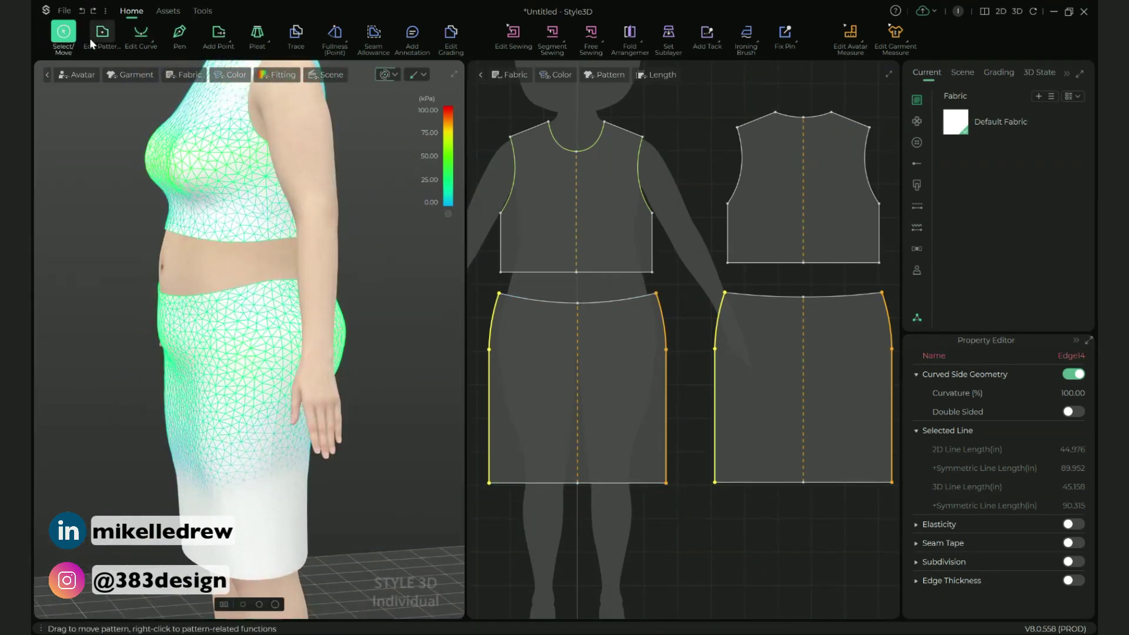
- Select all front and back waist edges to check their 37.187 total length
left_click(755, 295)
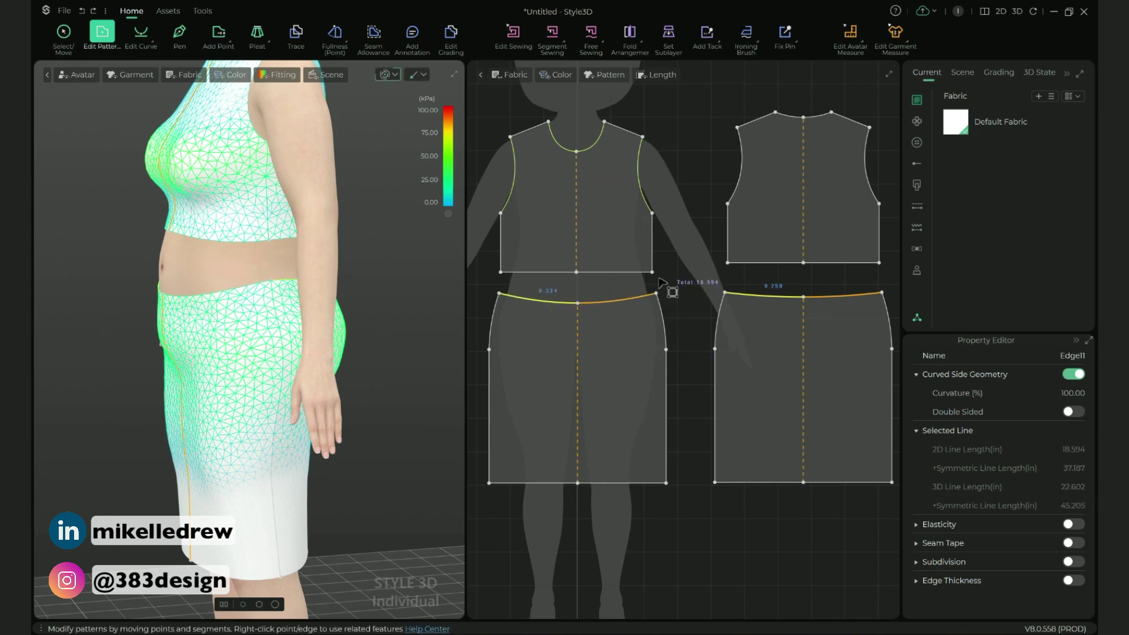
left_click(624, 302, "shift")
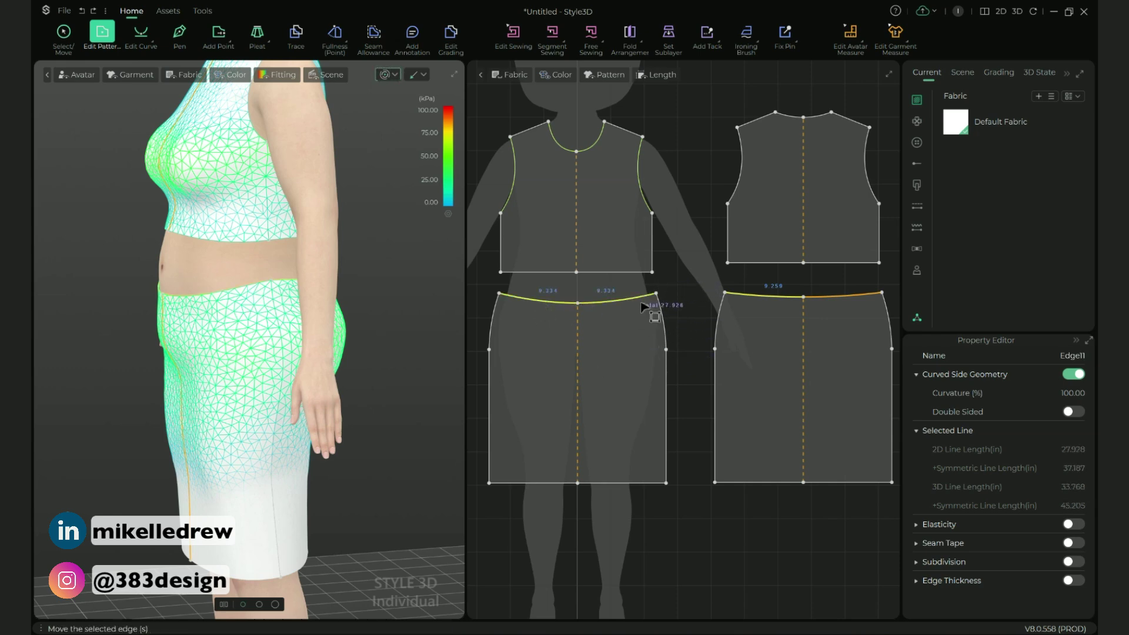
left_click(836, 293, "shift")
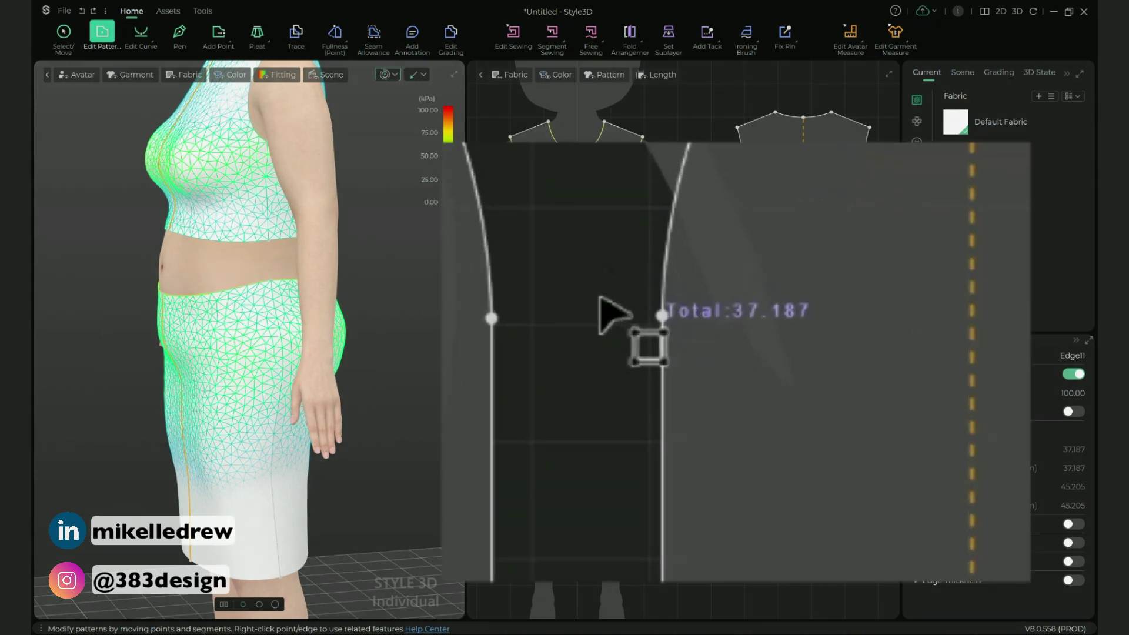
left_click(698, 347)
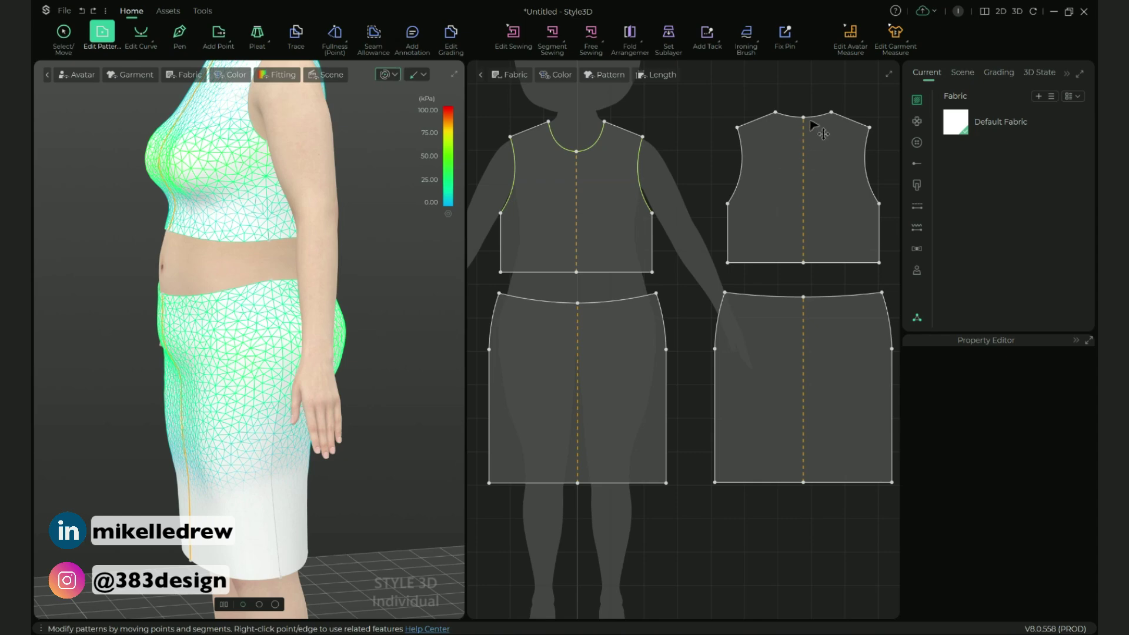
- Add point-to-point hip-level measures across the front and the back skirt panels
left_click(895, 35)
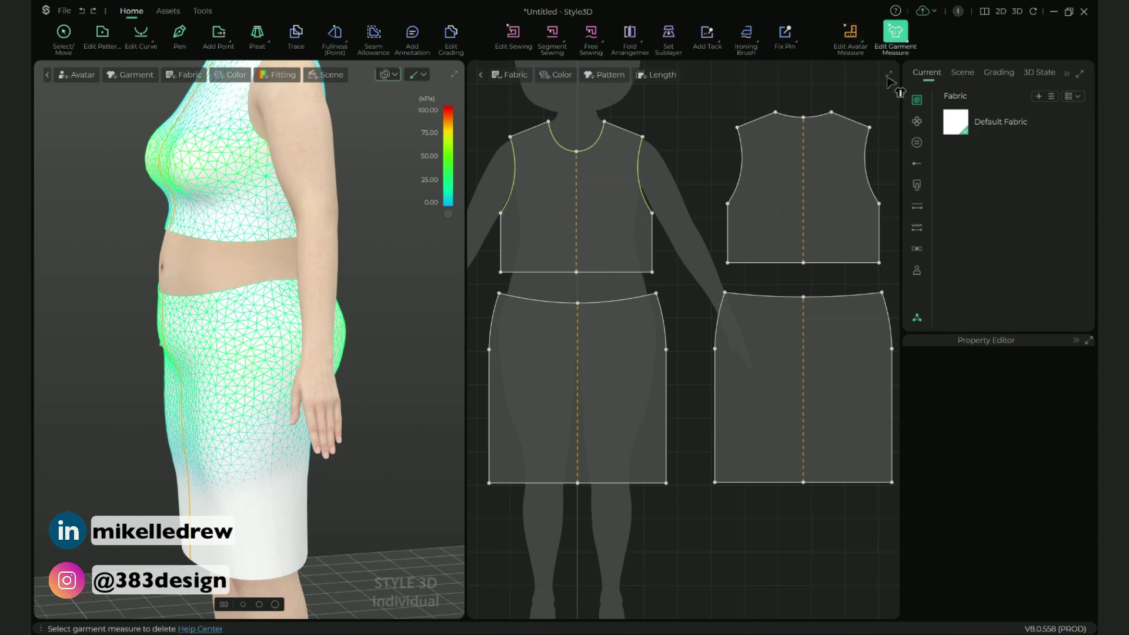
left_click(905, 41)
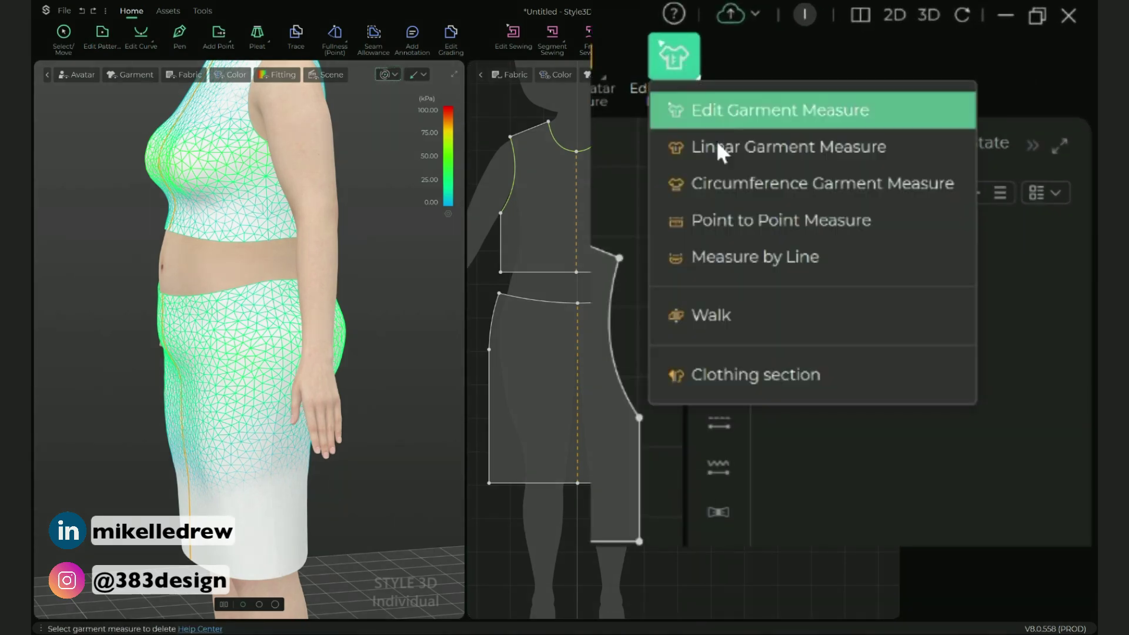
left_click(736, 219)
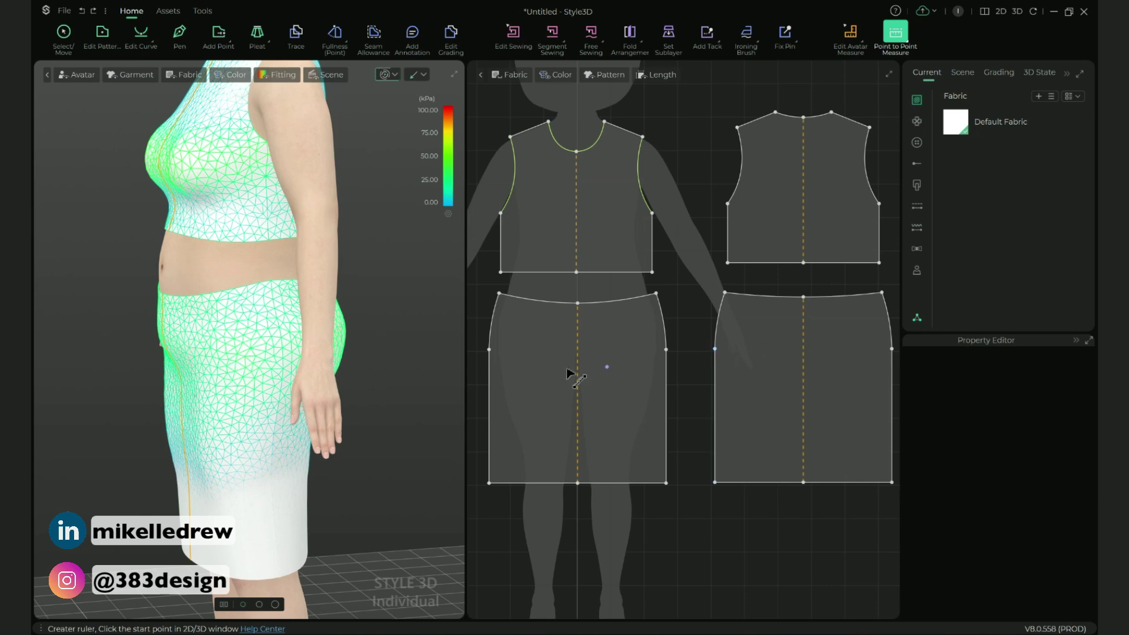
left_click(488, 350)
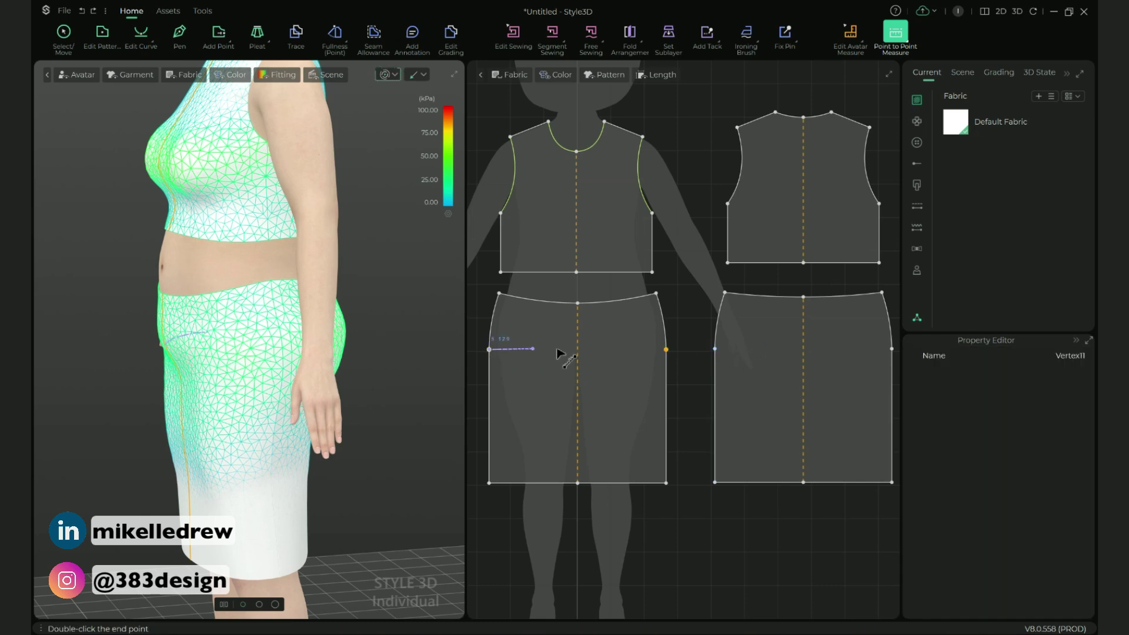
double_click(666, 350)
left_click(715, 349)
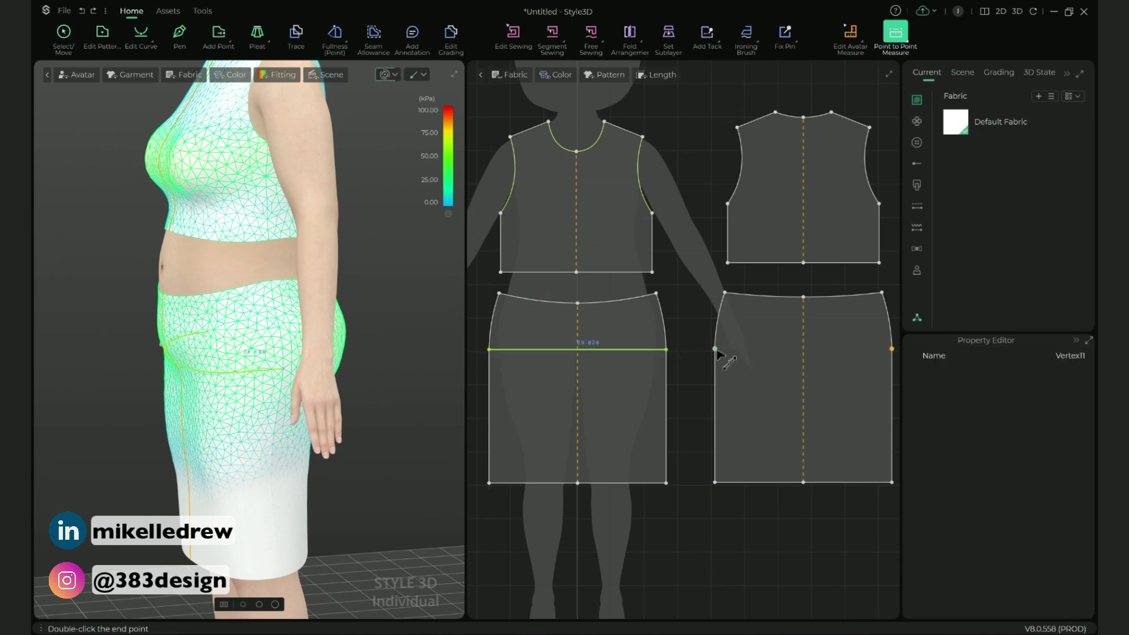
double_click(891, 349)
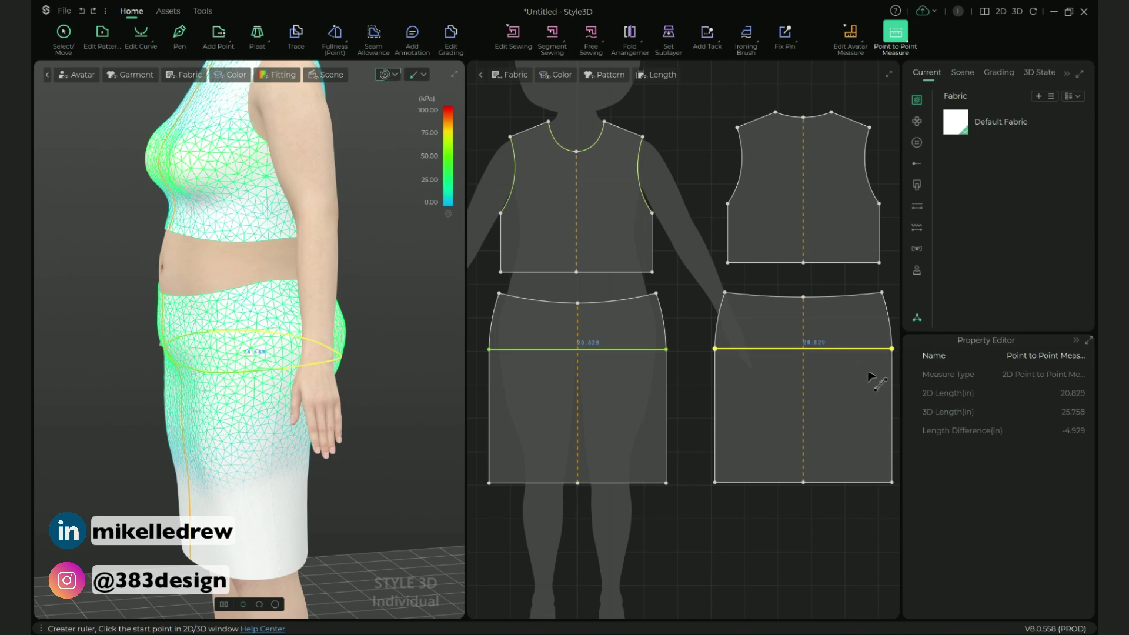
- Combine the front and back hip measures into one totalling 41.658 in flat, 50.403 in on the body
left_click(904, 41)
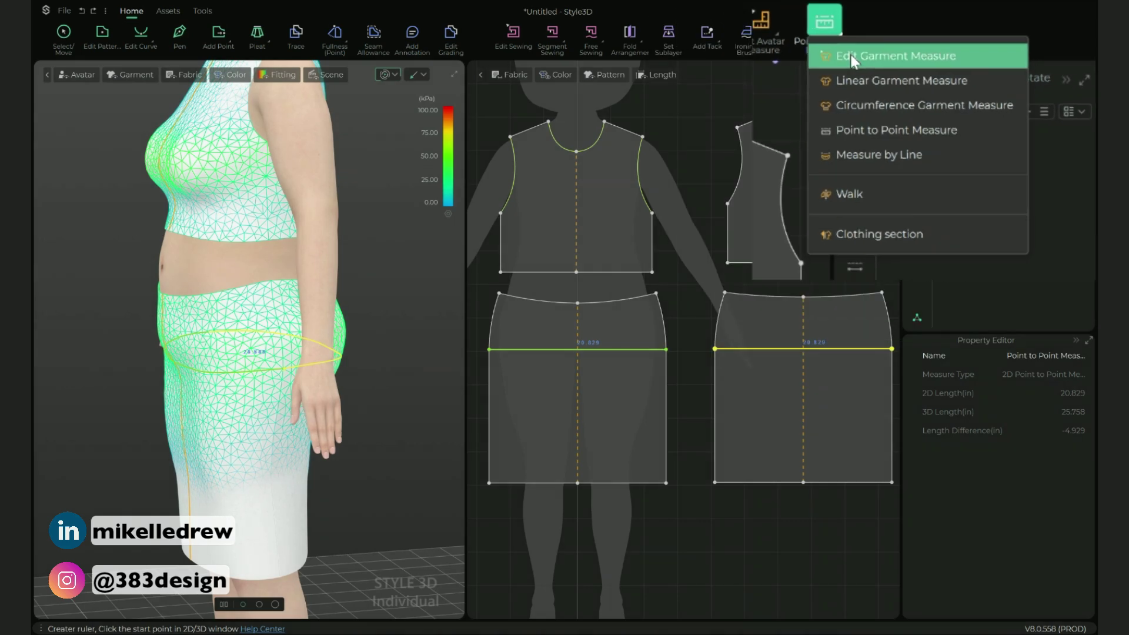
left_click(652, 101)
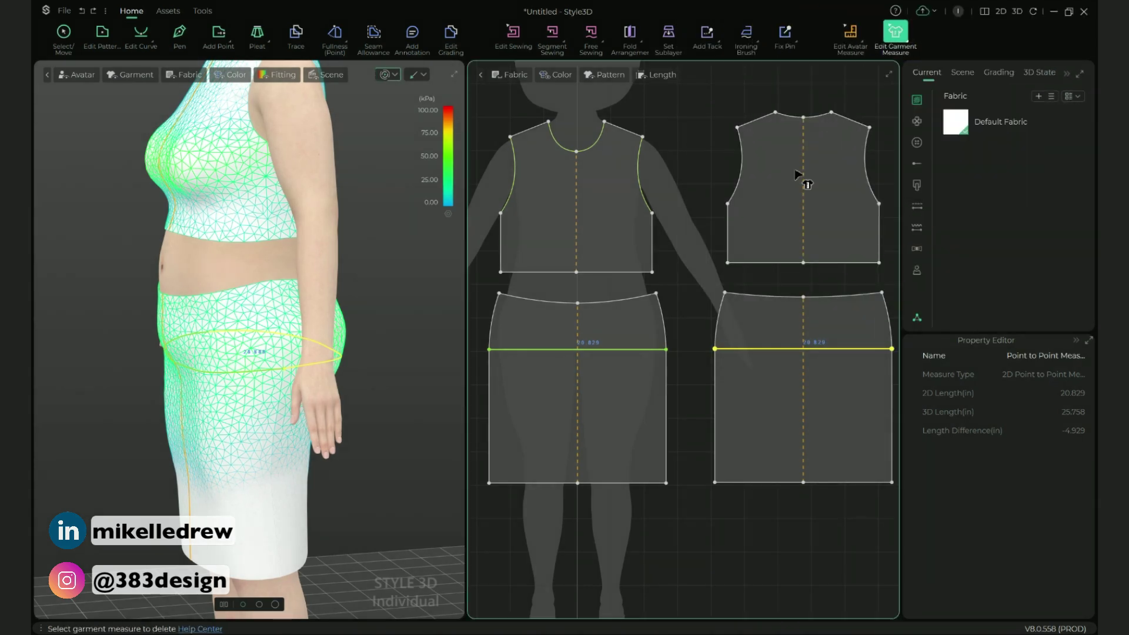
left_click(724, 355)
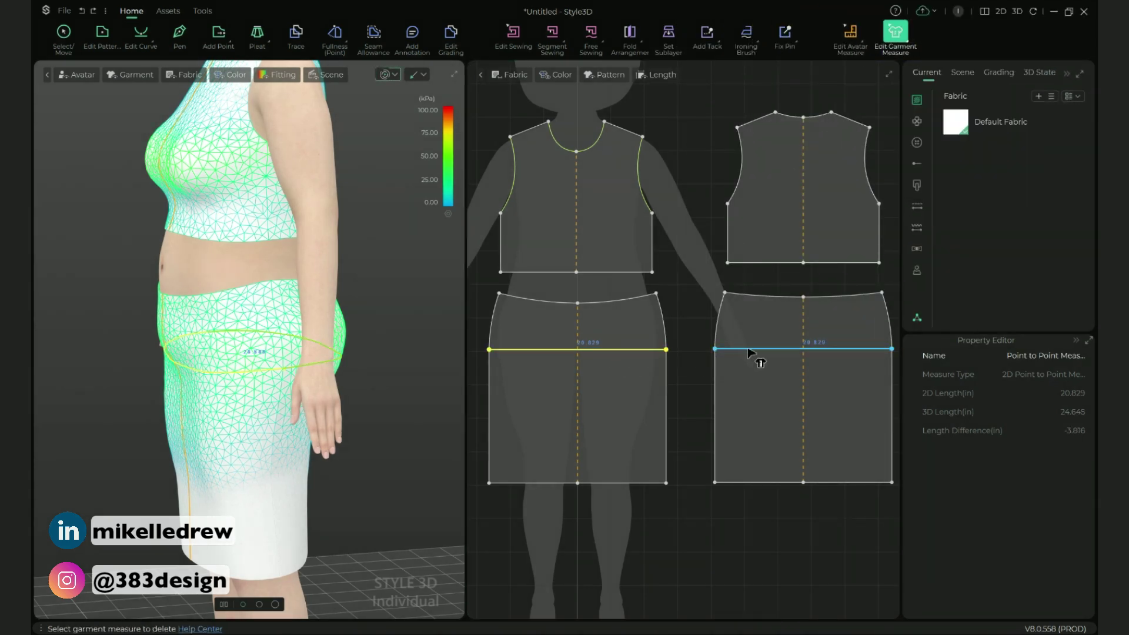
left_click(749, 349)
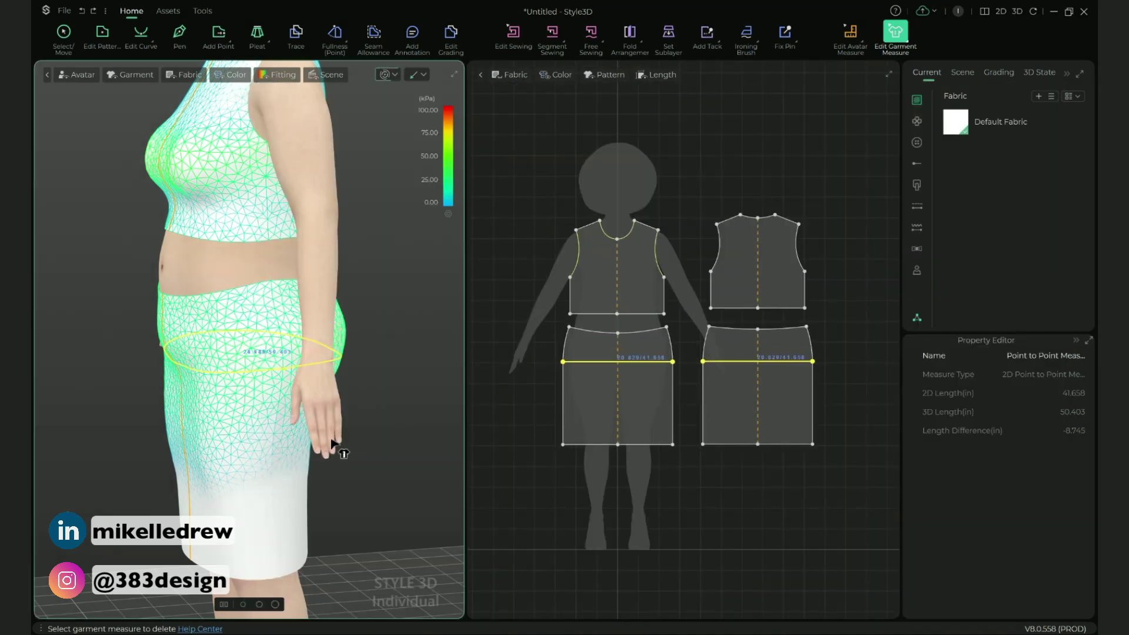
- Select the skirt's lower side edges and run the cloth simulation
right_click_drag(334, 442, 385, 444)
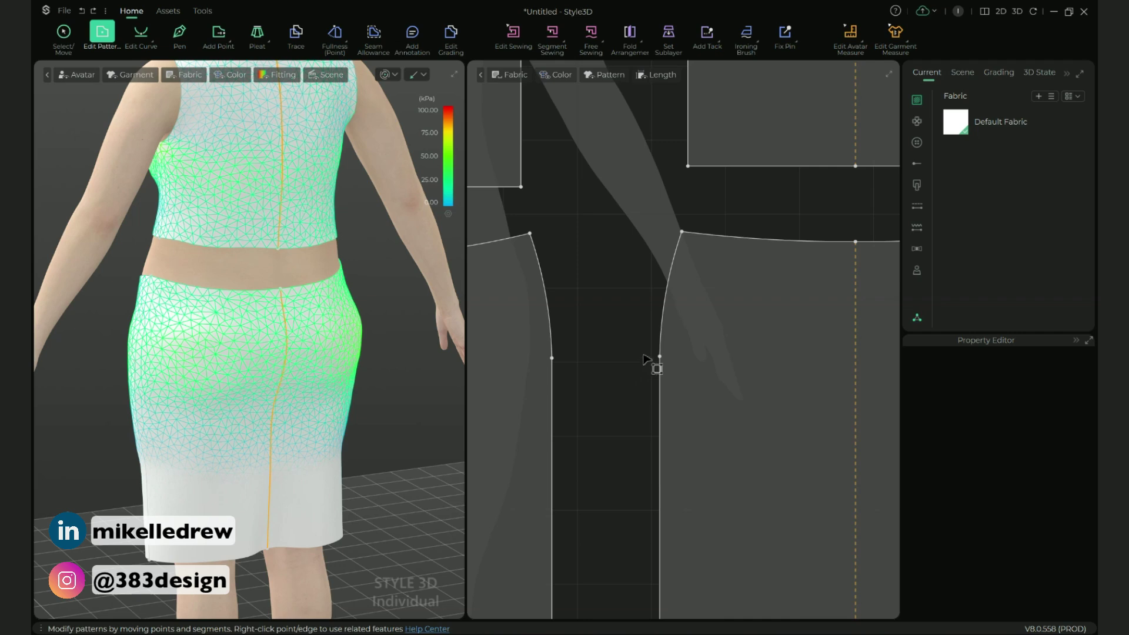
right_click_drag(647, 355, 526, 345)
scroll(643, 372, "down", 3)
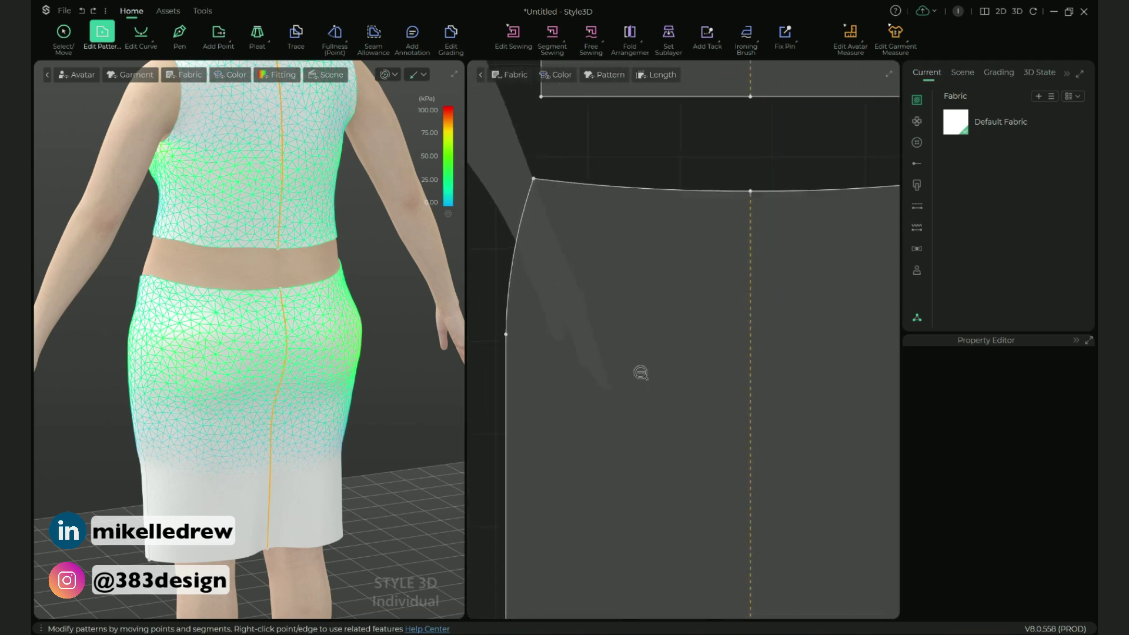
left_click(559, 447)
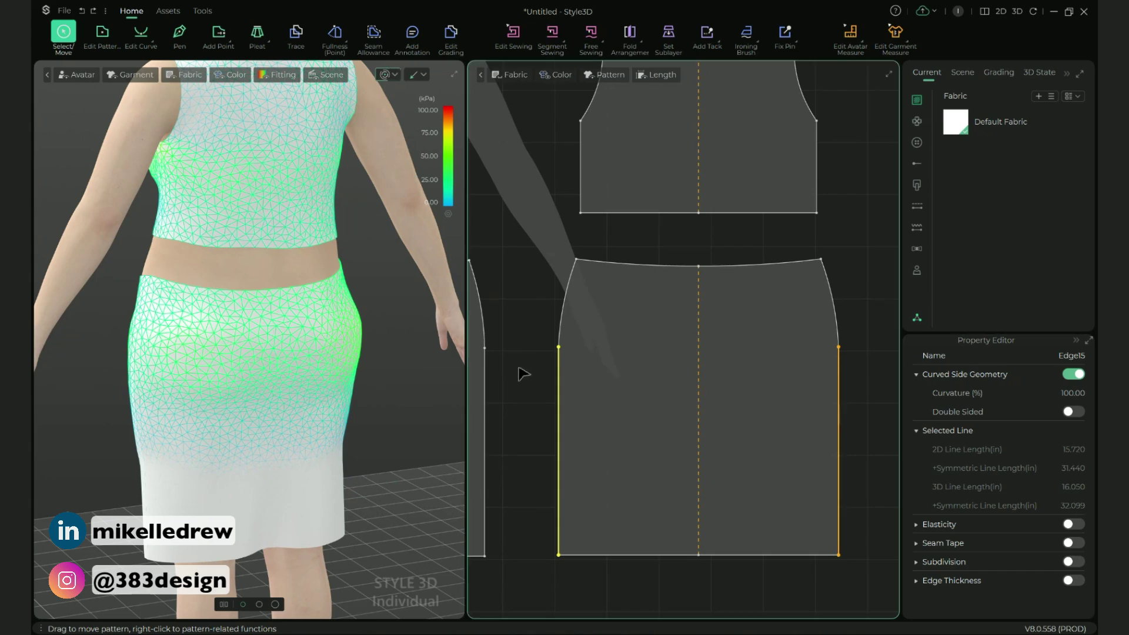
left_click(851, 386)
left_click(838, 387)
key("space")
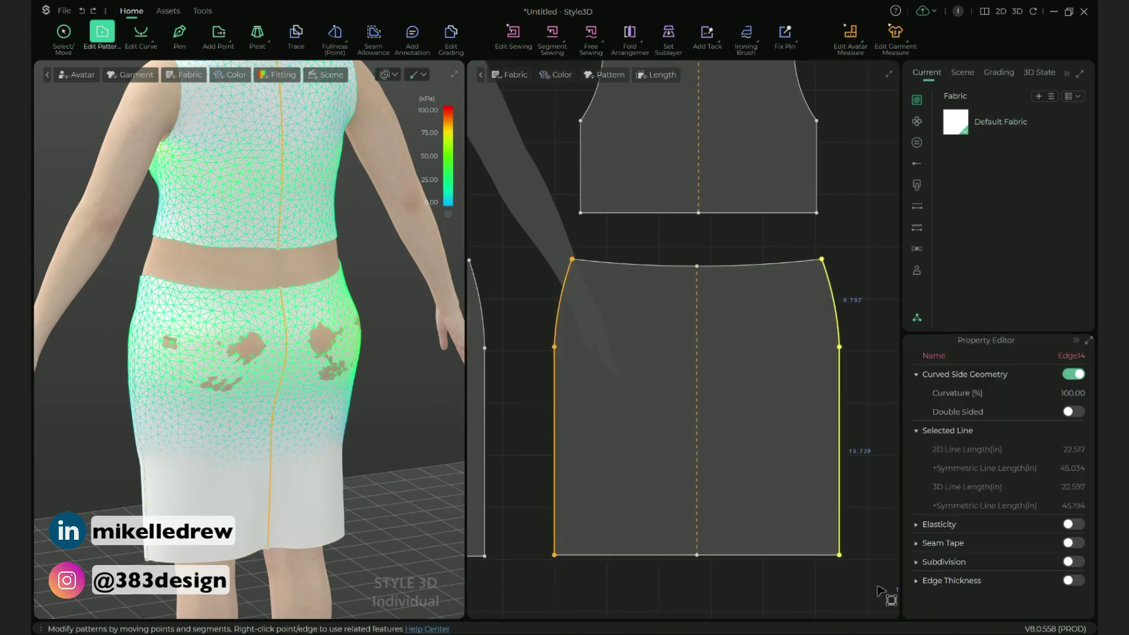
- Move the lower left side edge slightly outward and re-simulate, showing the avatar's full figure
right_click_drag(294, 509, 529, 396)
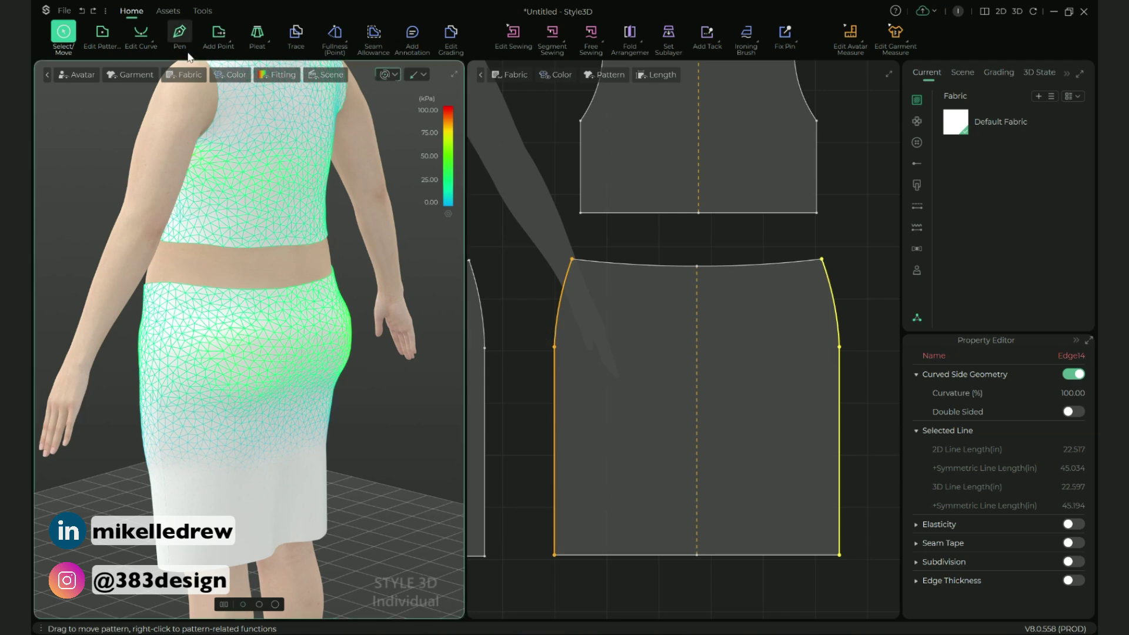
key("z")
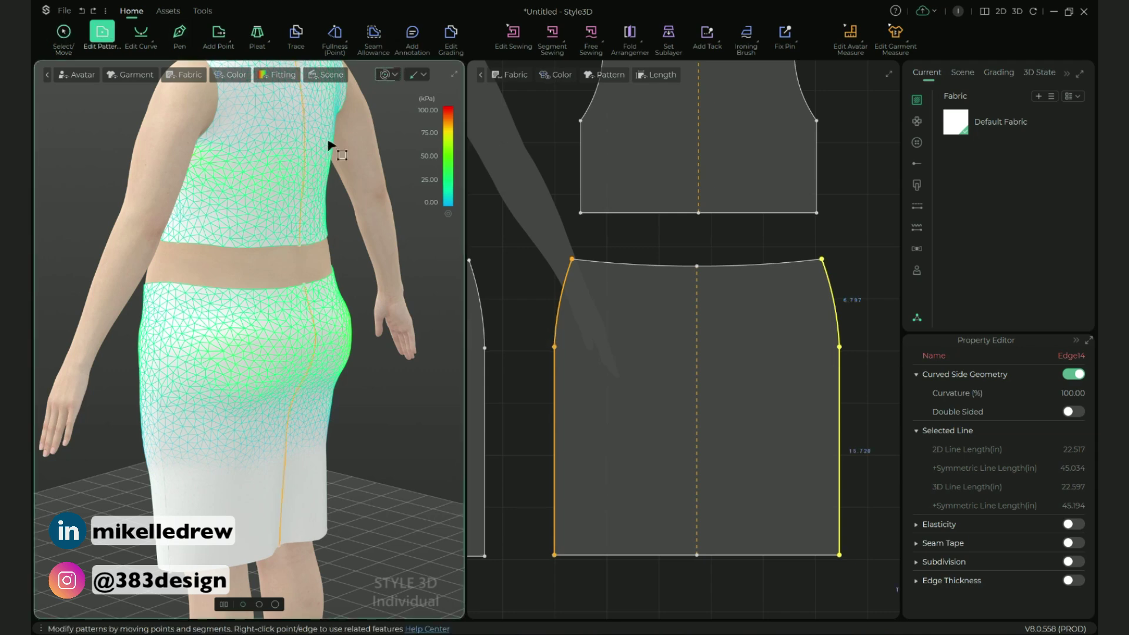
left_click(555, 391)
left_click_drag(556, 394, 551, 397)
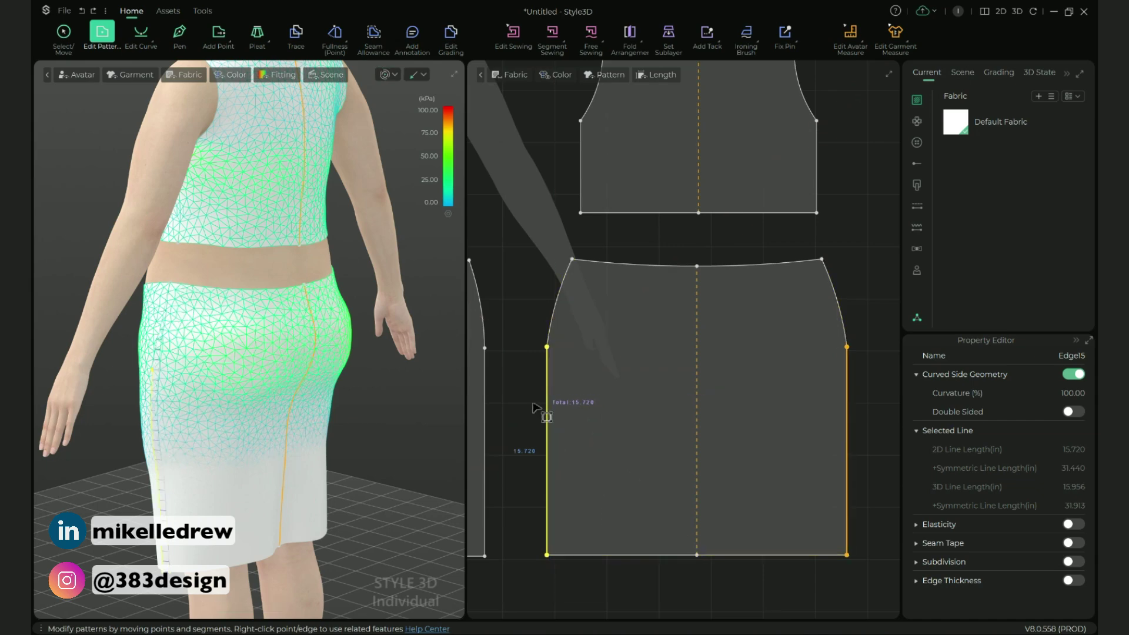
left_click(535, 429)
key("space")
right_click_drag(297, 468, 320, 461)
scroll(328, 453, "down", 6)
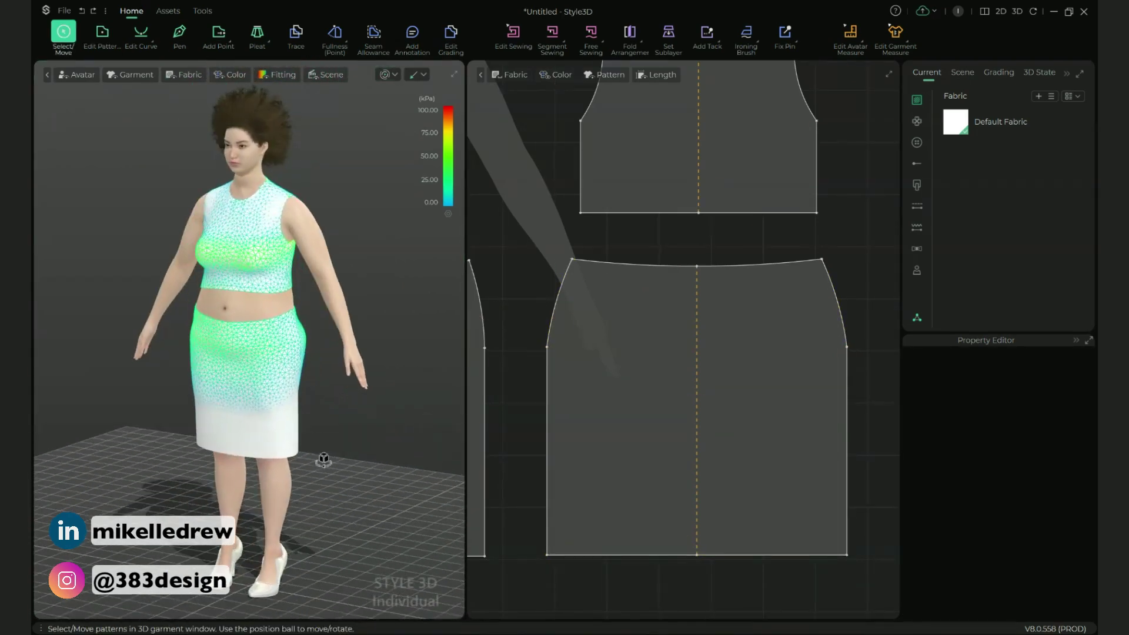